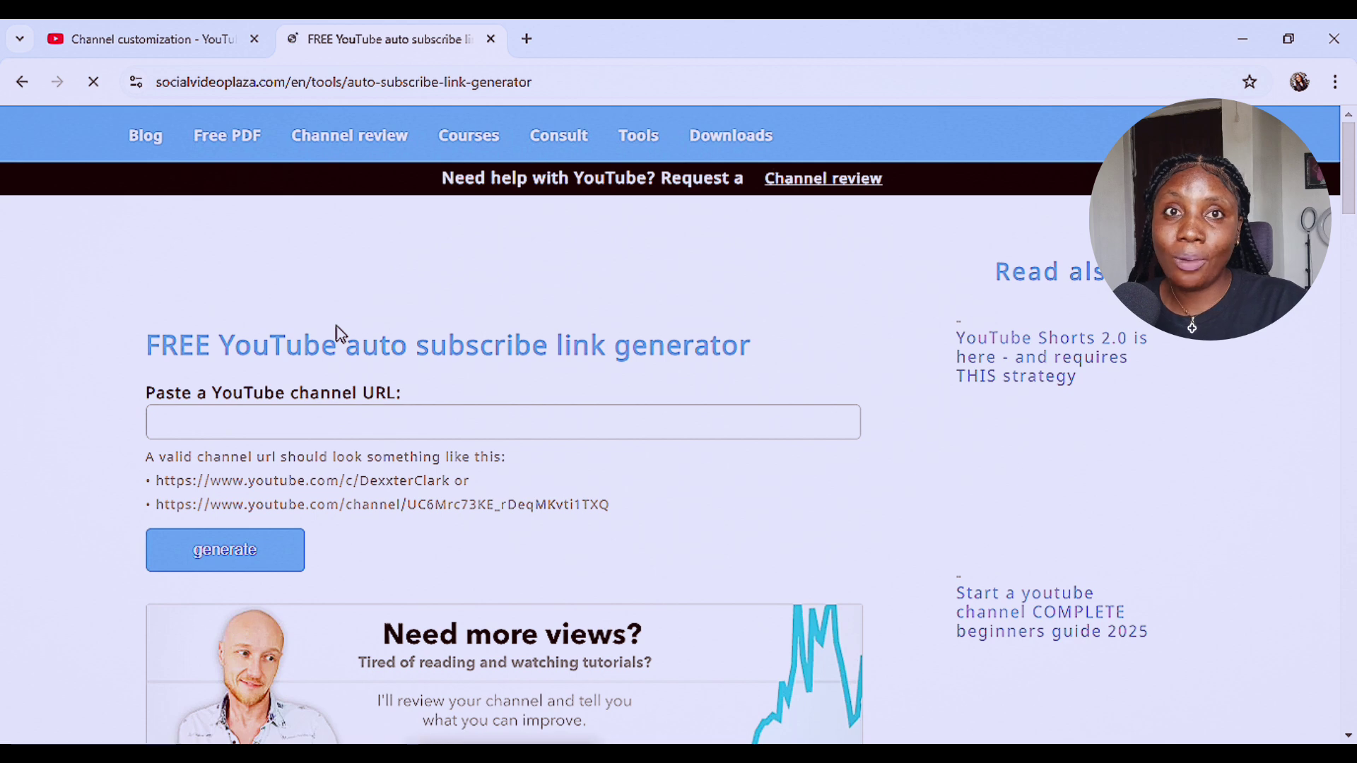
# - Enter the YouTube channel's URL in the auto subscribe link generator and generate the link
pyautogui.scroll(-1, 399, 455)
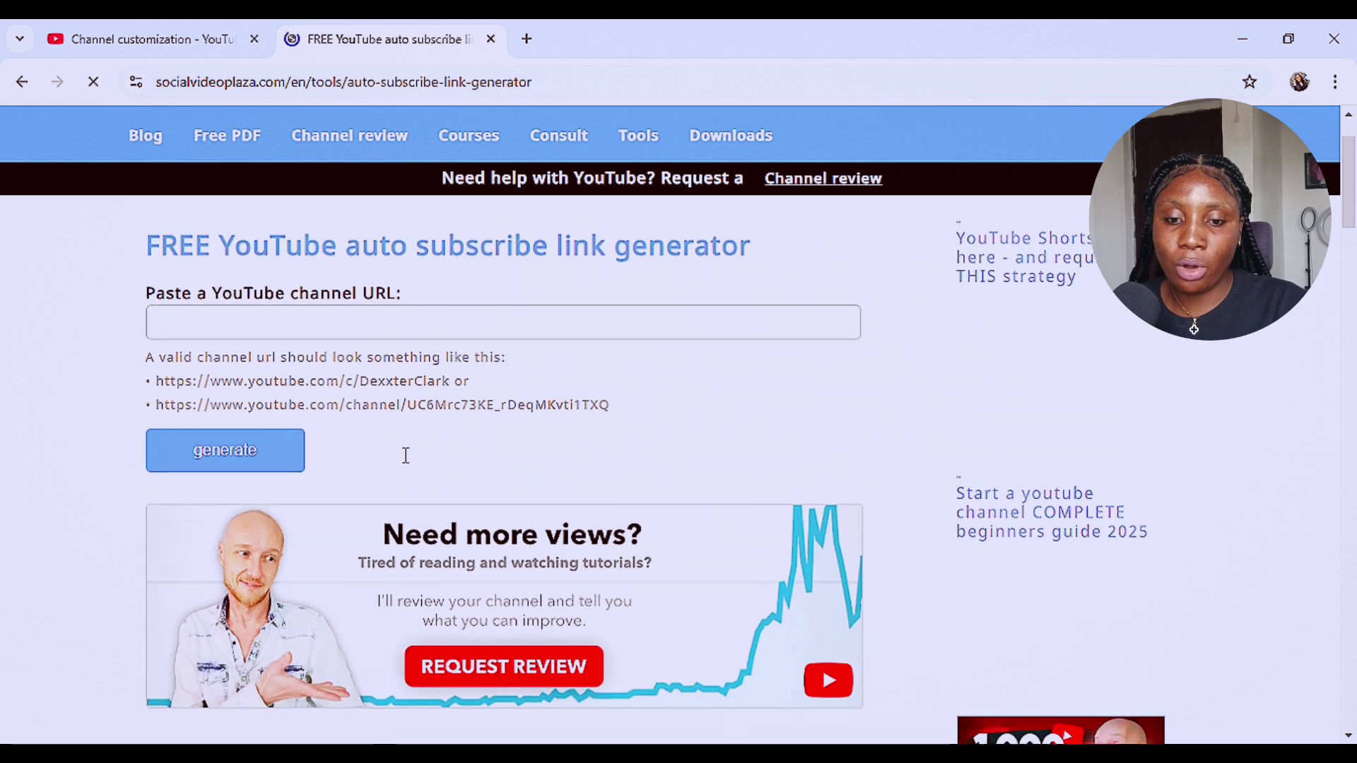
pyautogui.scroll(-2, 494, 533)
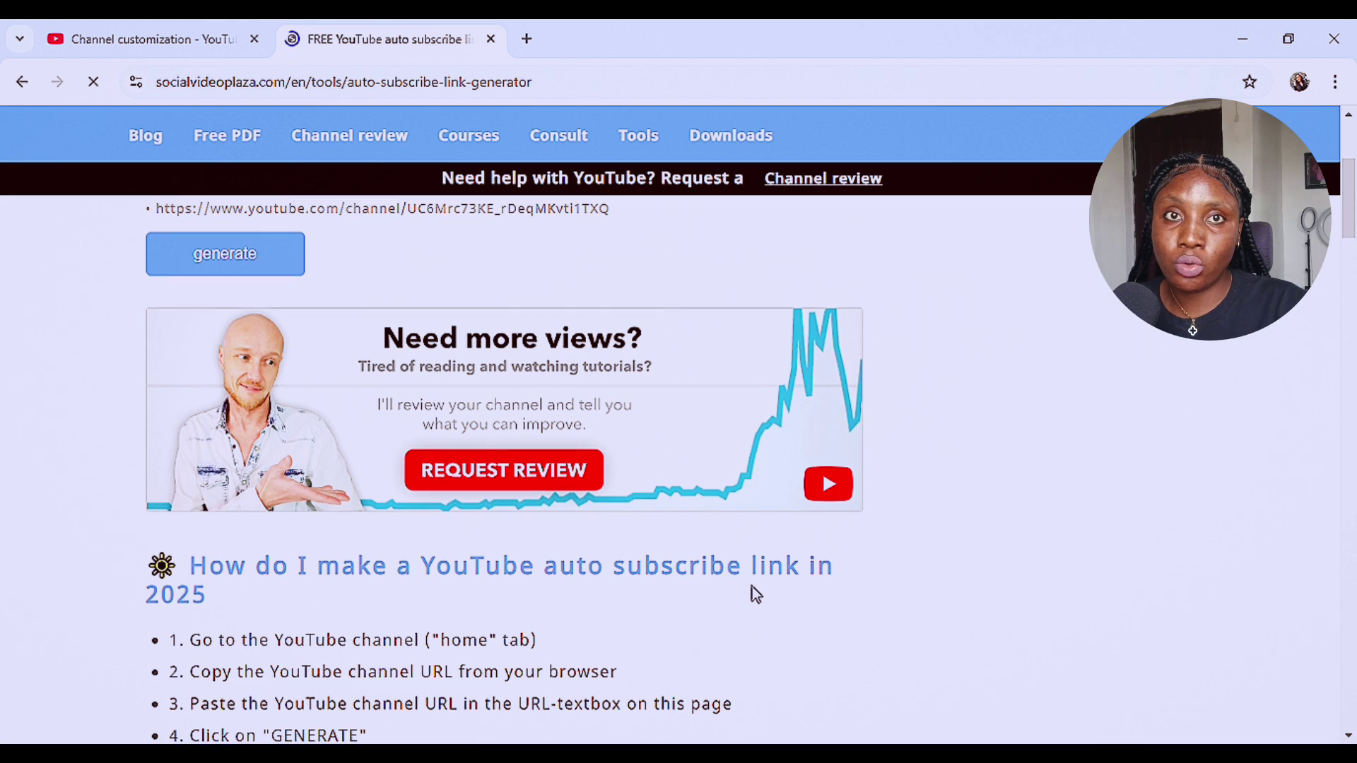
pyautogui.scroll(-1, 753, 587)
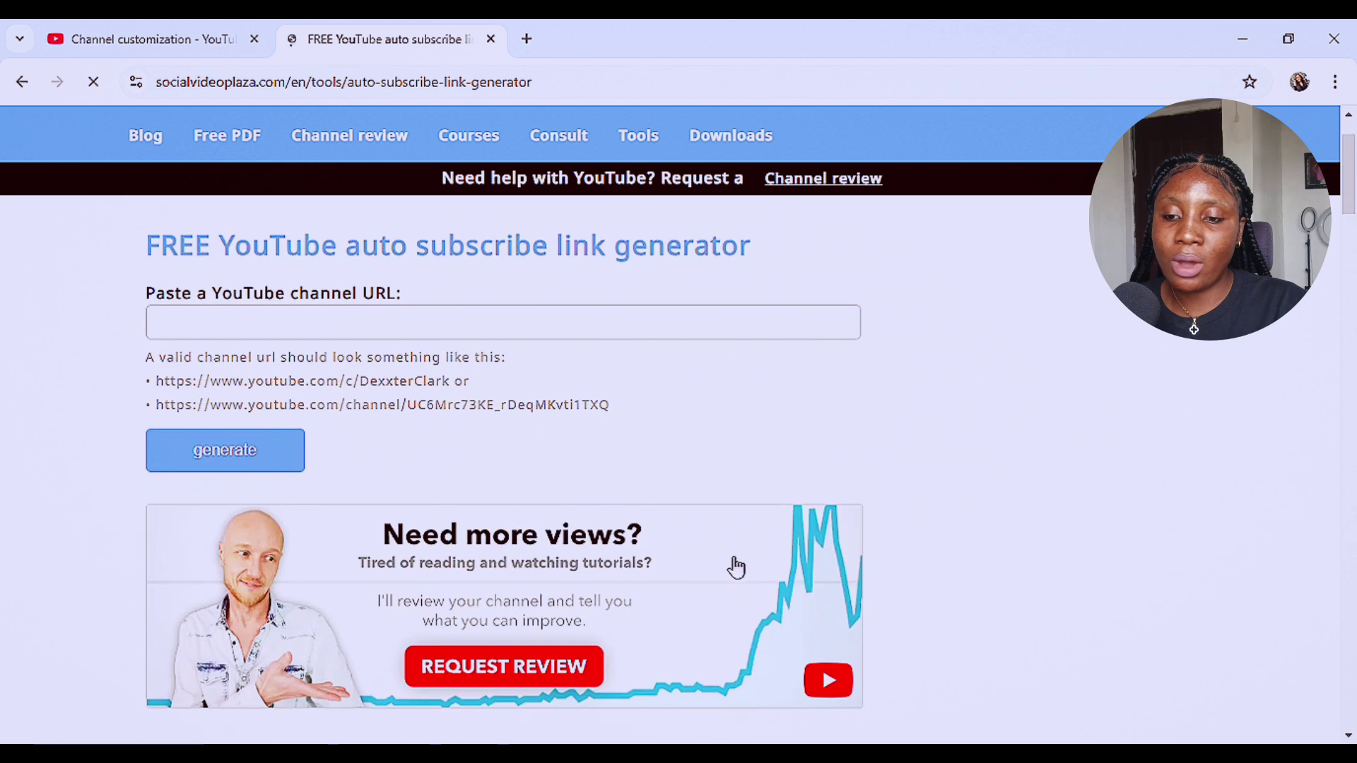
pyautogui.click(302, 323)
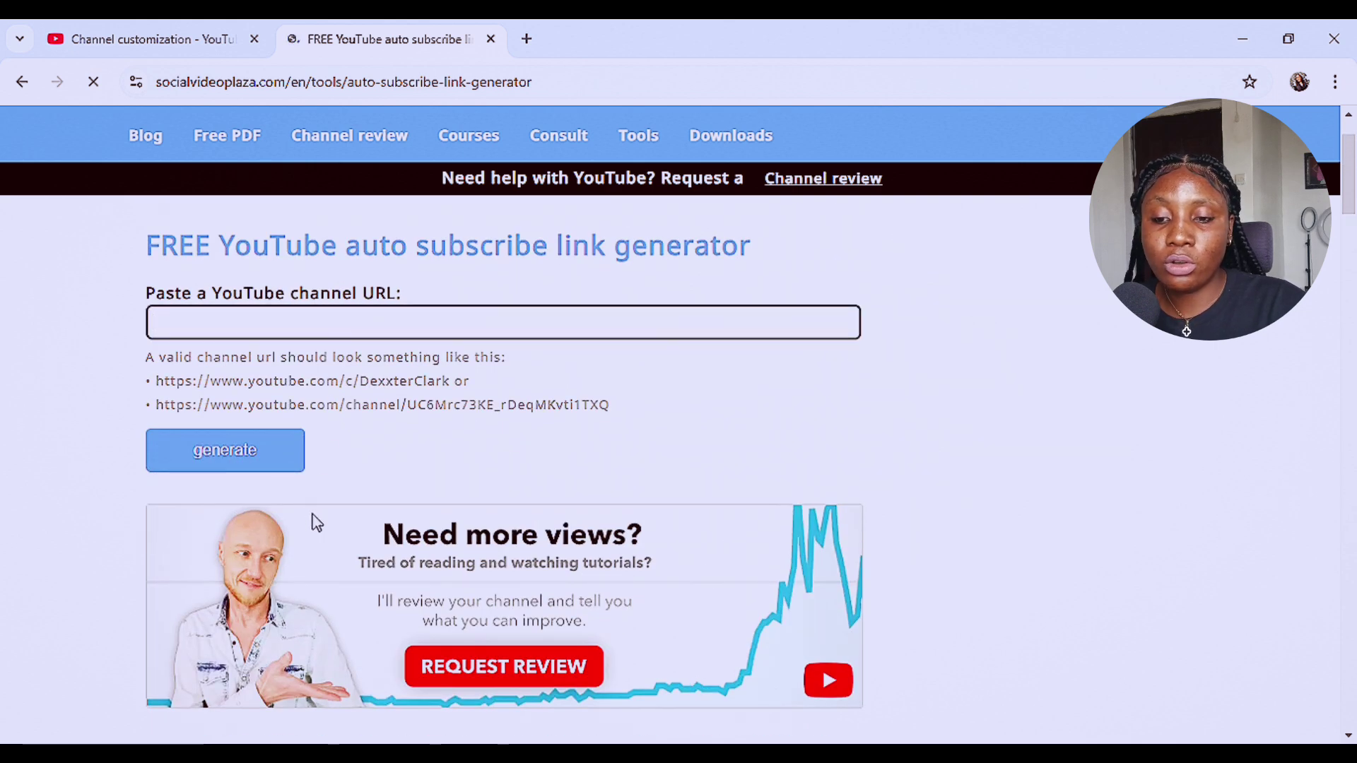
pyautogui.write('https://www.youtube.com/channel/UCycm2eraeyE8i5fctmvqWiw')
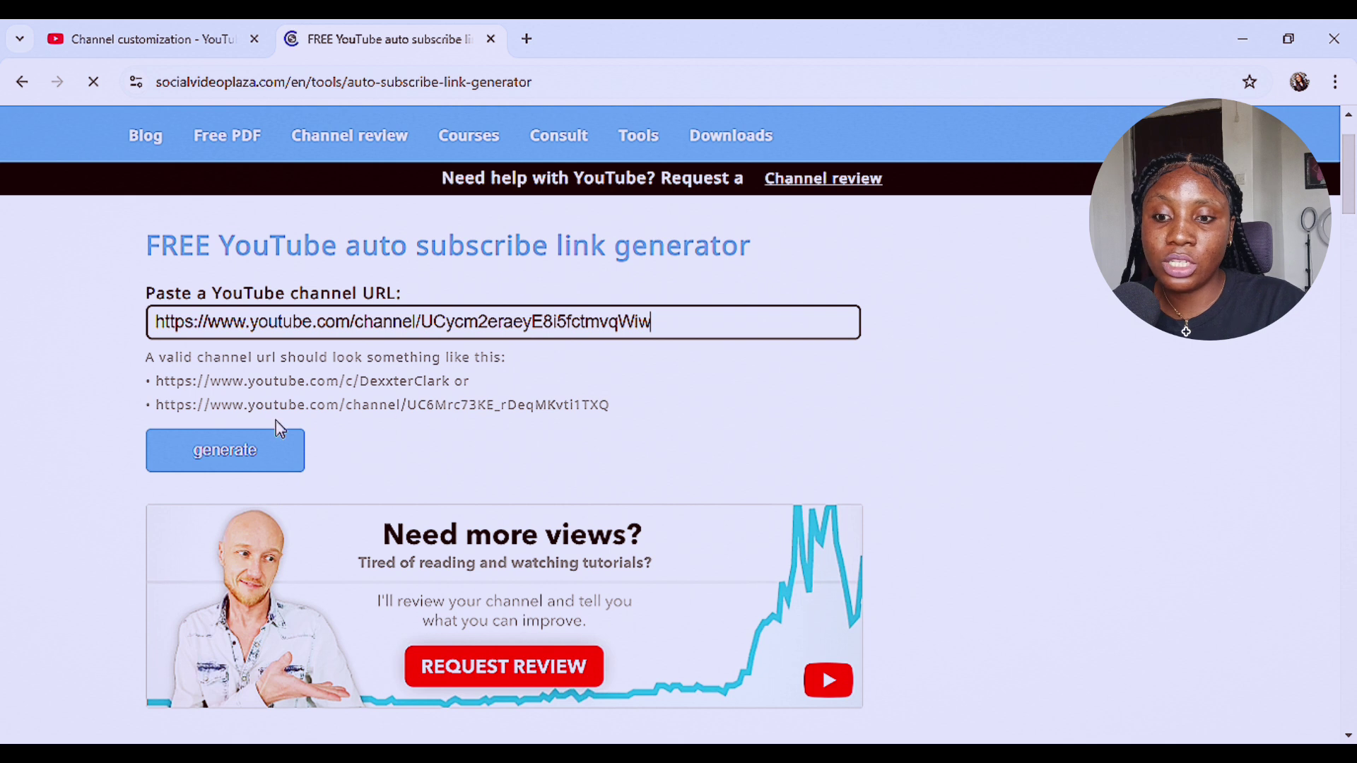
pyautogui.click(266, 453)
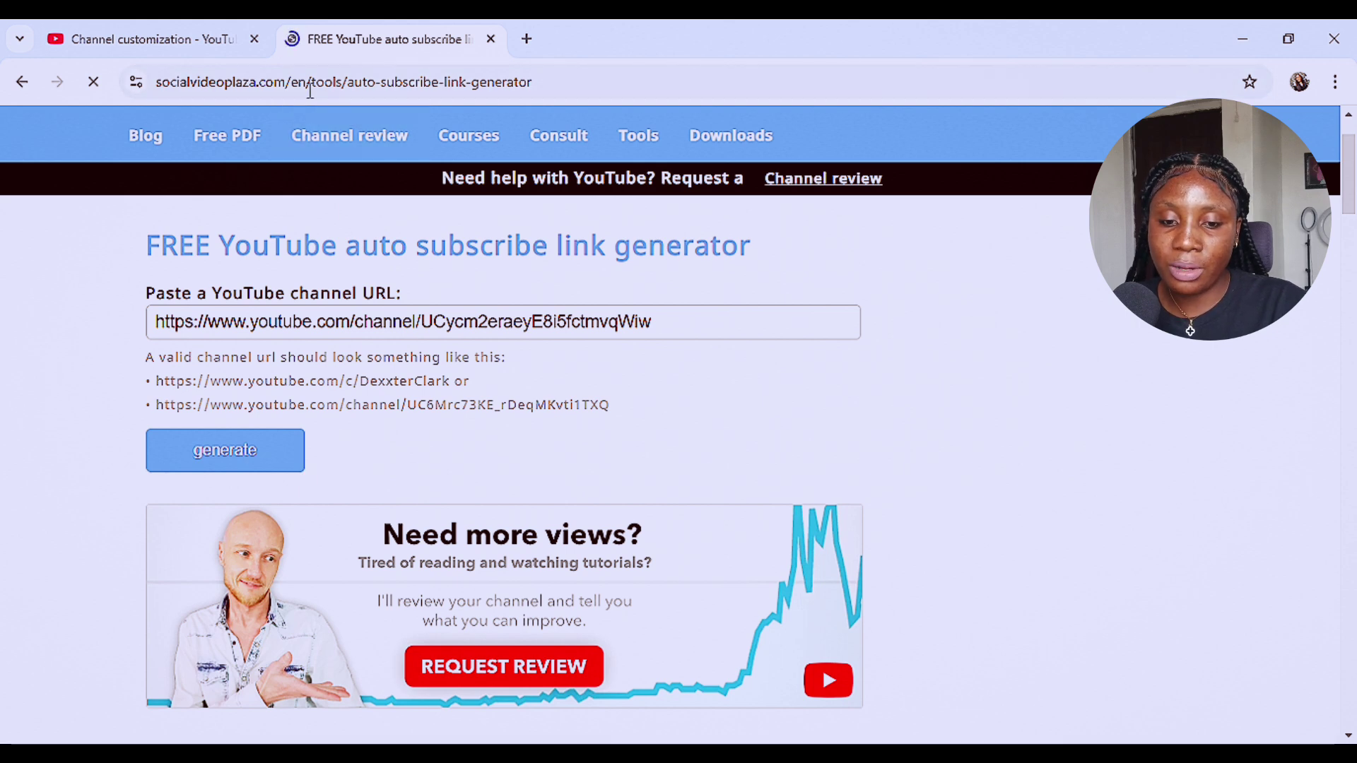
# - Copy the generated auto subscribe link to the clipboard and dismiss the confirmation message
pyautogui.scroll(-5, 316, 425)
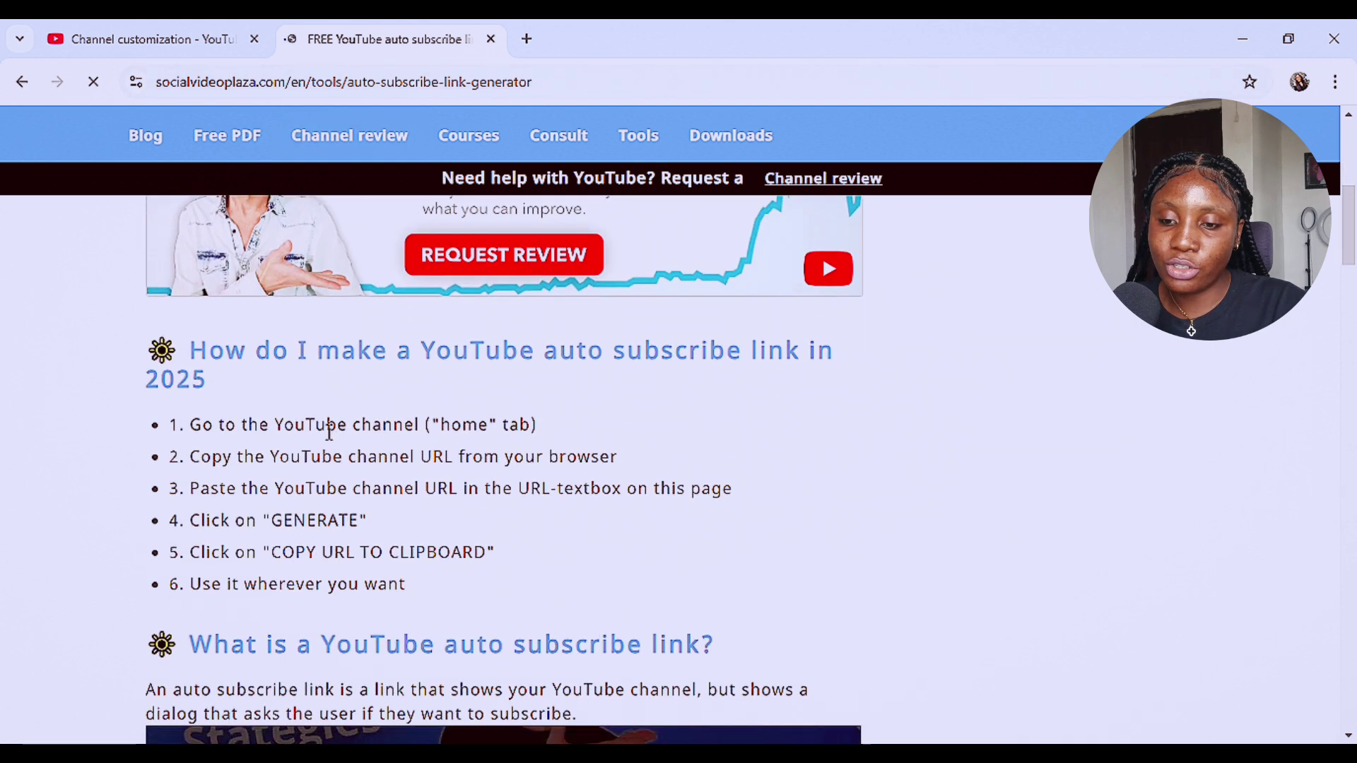
pyautogui.scroll(-5, 333, 435)
pyautogui.scroll(-1, 327, 439)
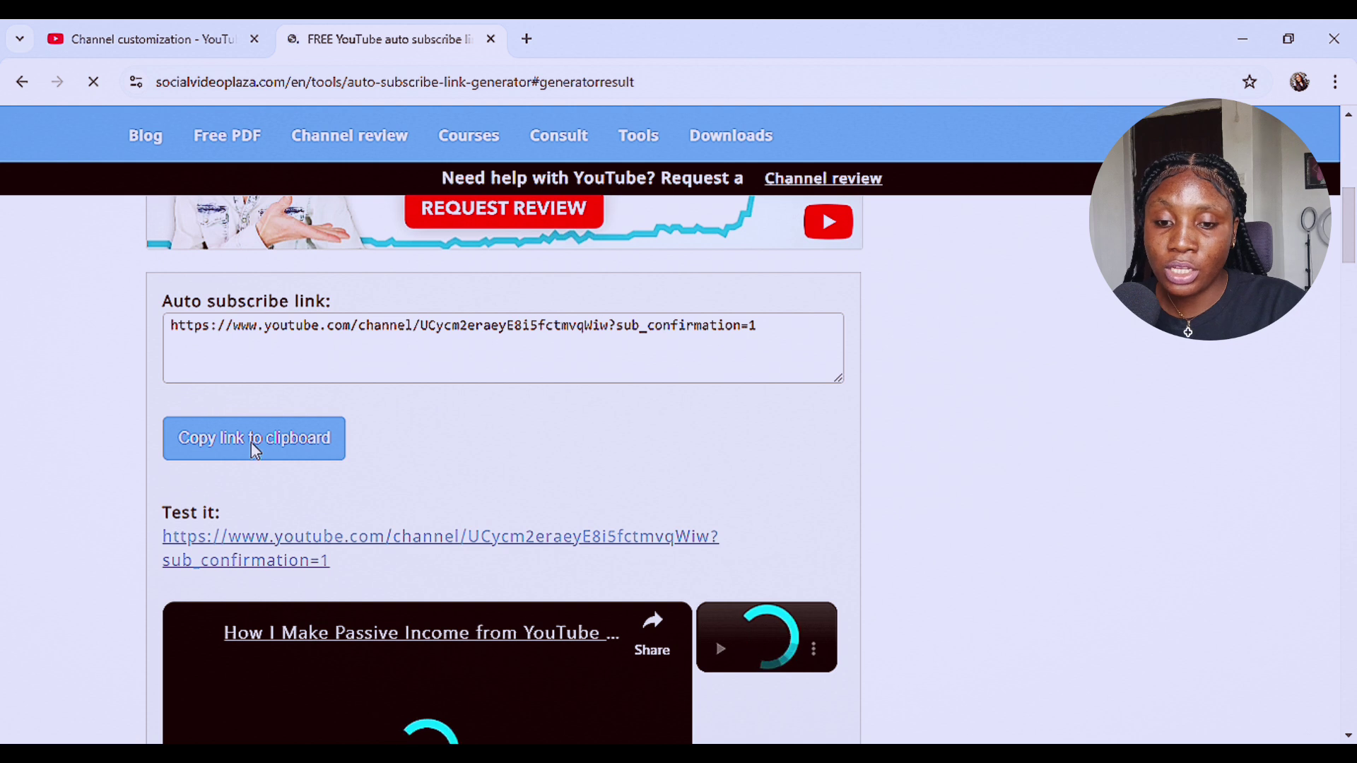
pyautogui.click(193, 444)
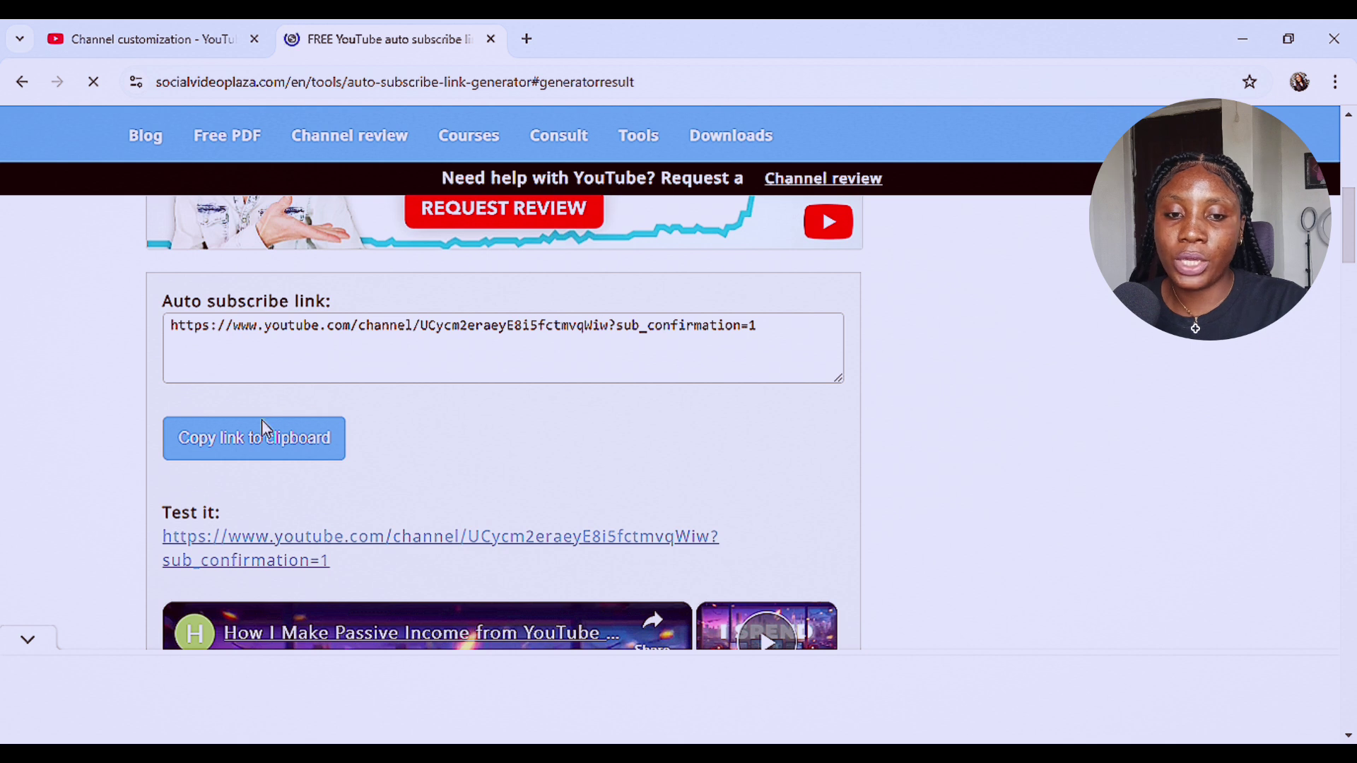
pyautogui.click(231, 447)
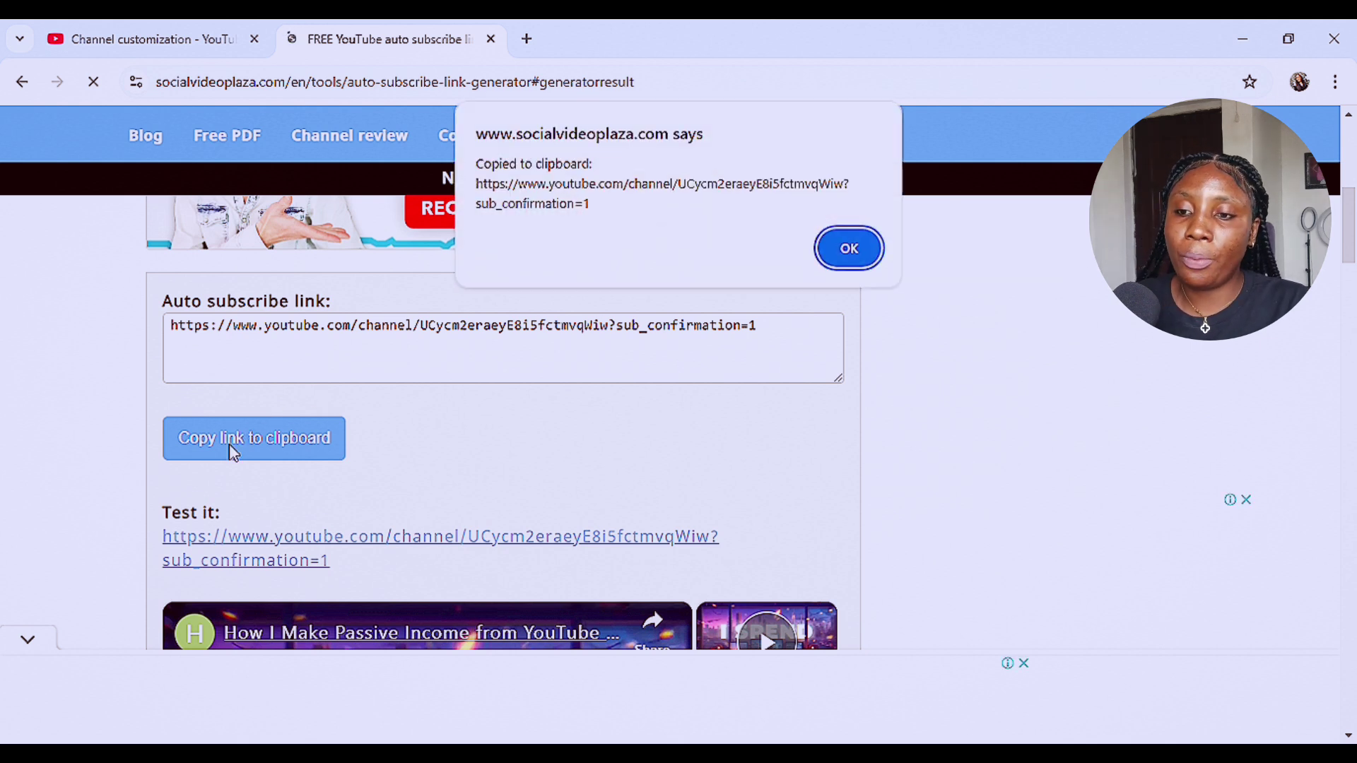
pyautogui.click(834, 250)
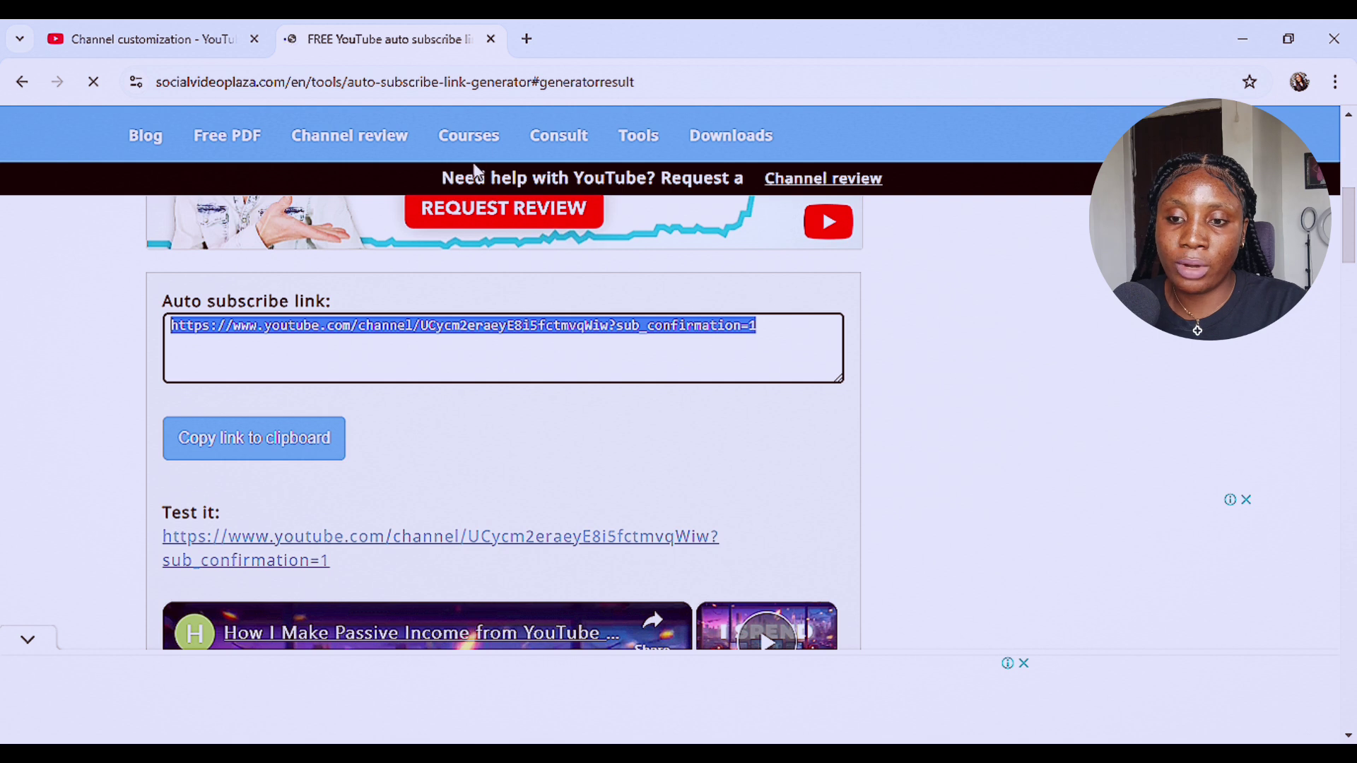
# - Switch to the YouTube Studio channel customization page and add a blank entry to the profile's links
pyautogui.click(197, 40)
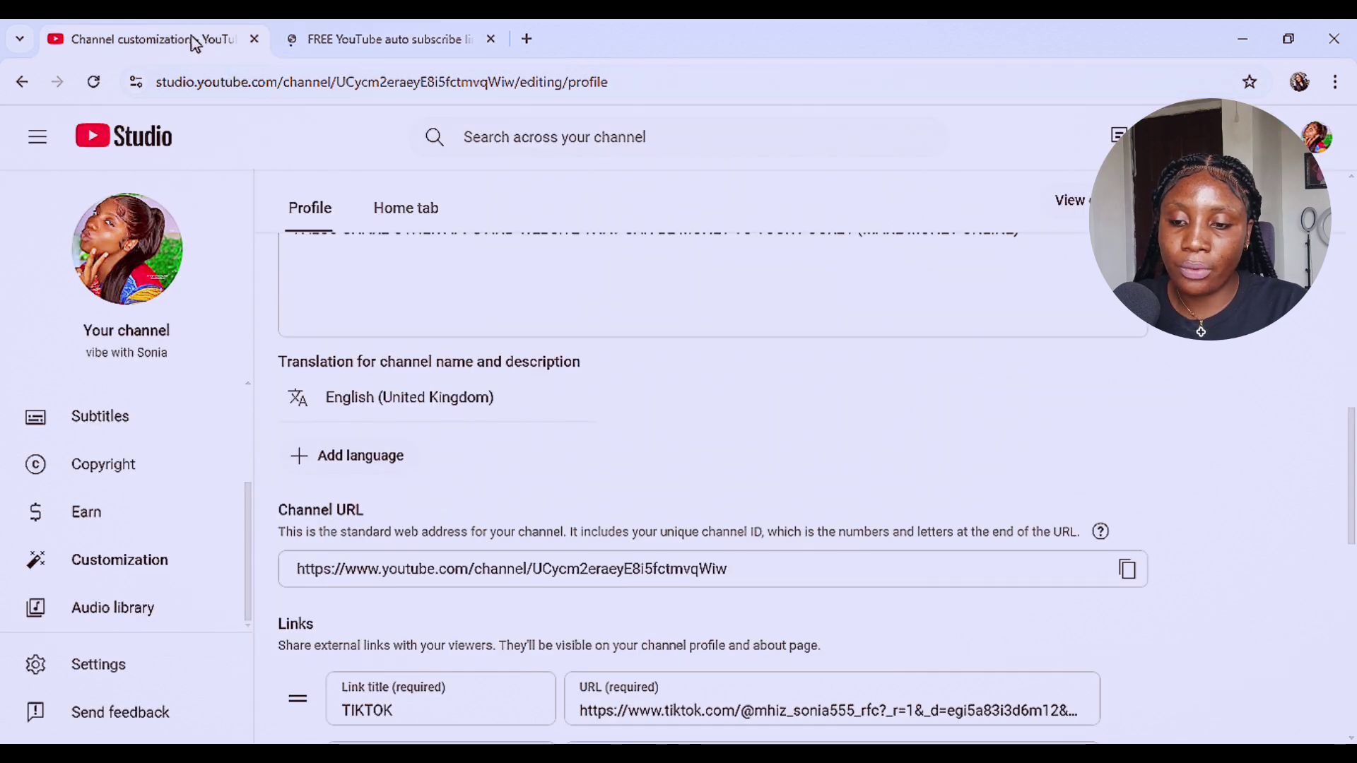
pyautogui.scroll(-1, 375, 382)
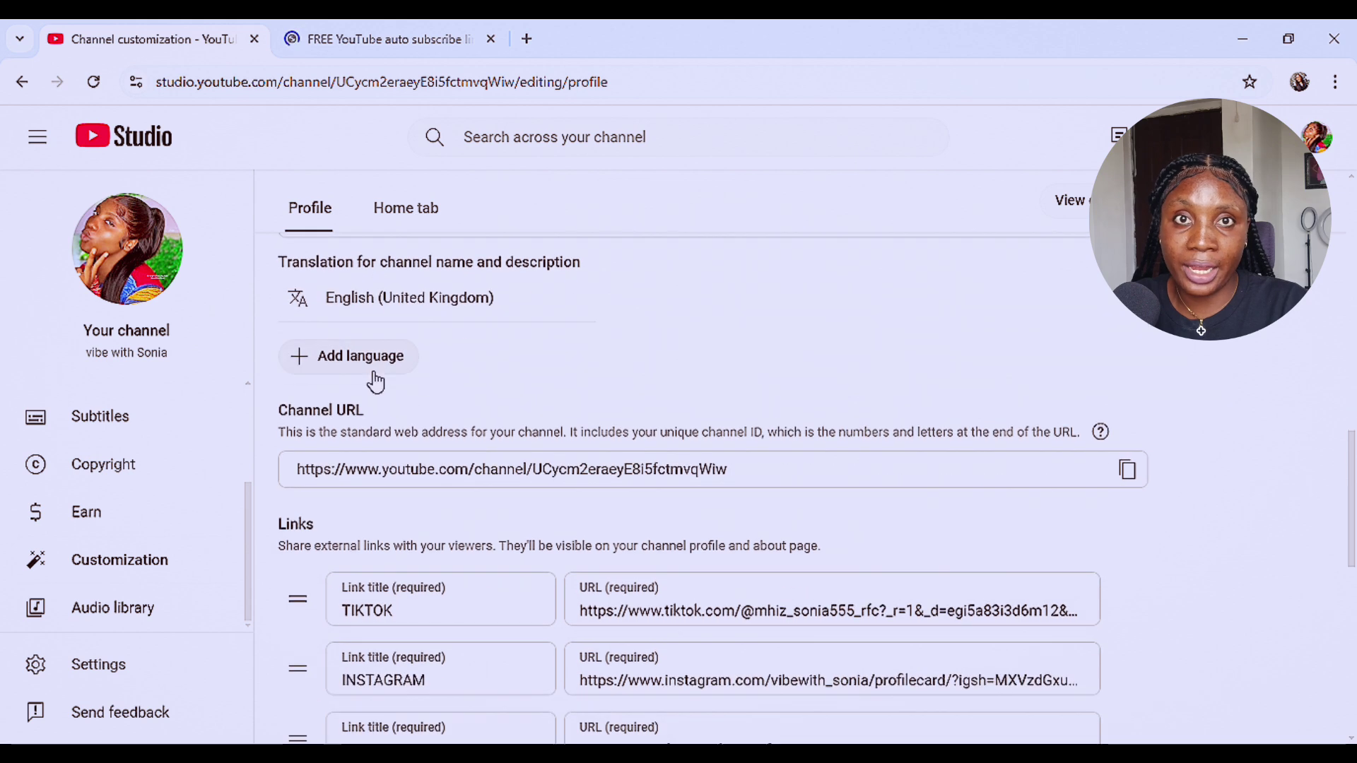
pyautogui.scroll(-1, 375, 382)
pyautogui.scroll(2, 373, 379)
pyautogui.scroll(-1, 354, 385)
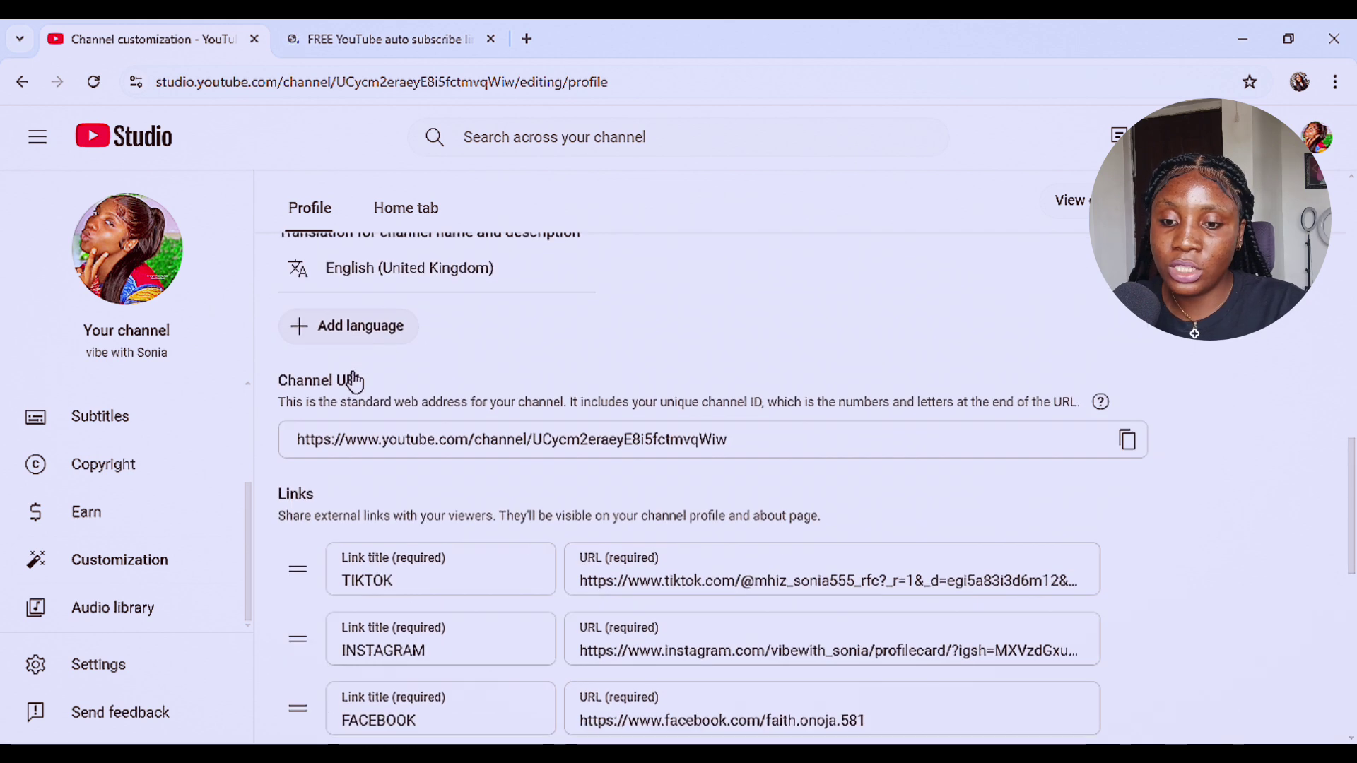
pyautogui.scroll(-4, 352, 382)
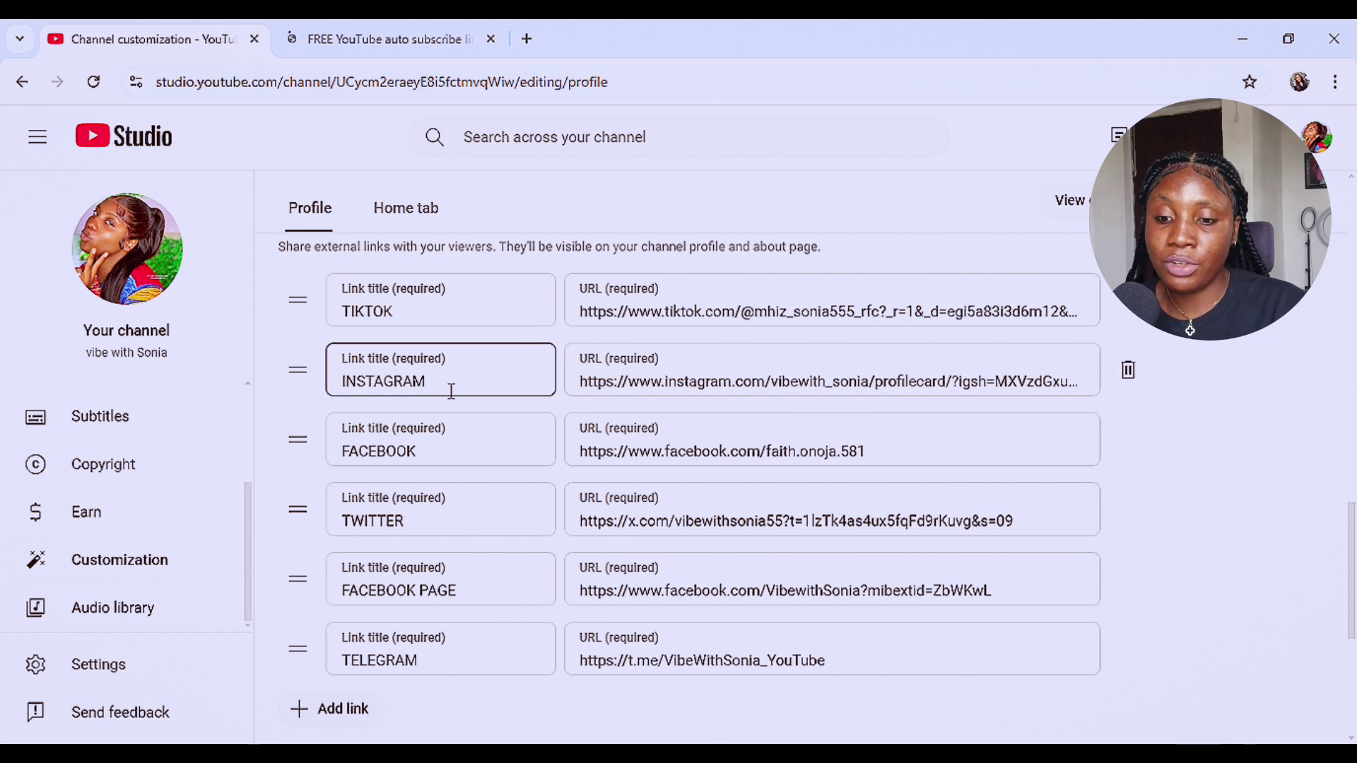
pyautogui.scroll(-3, 382, 453)
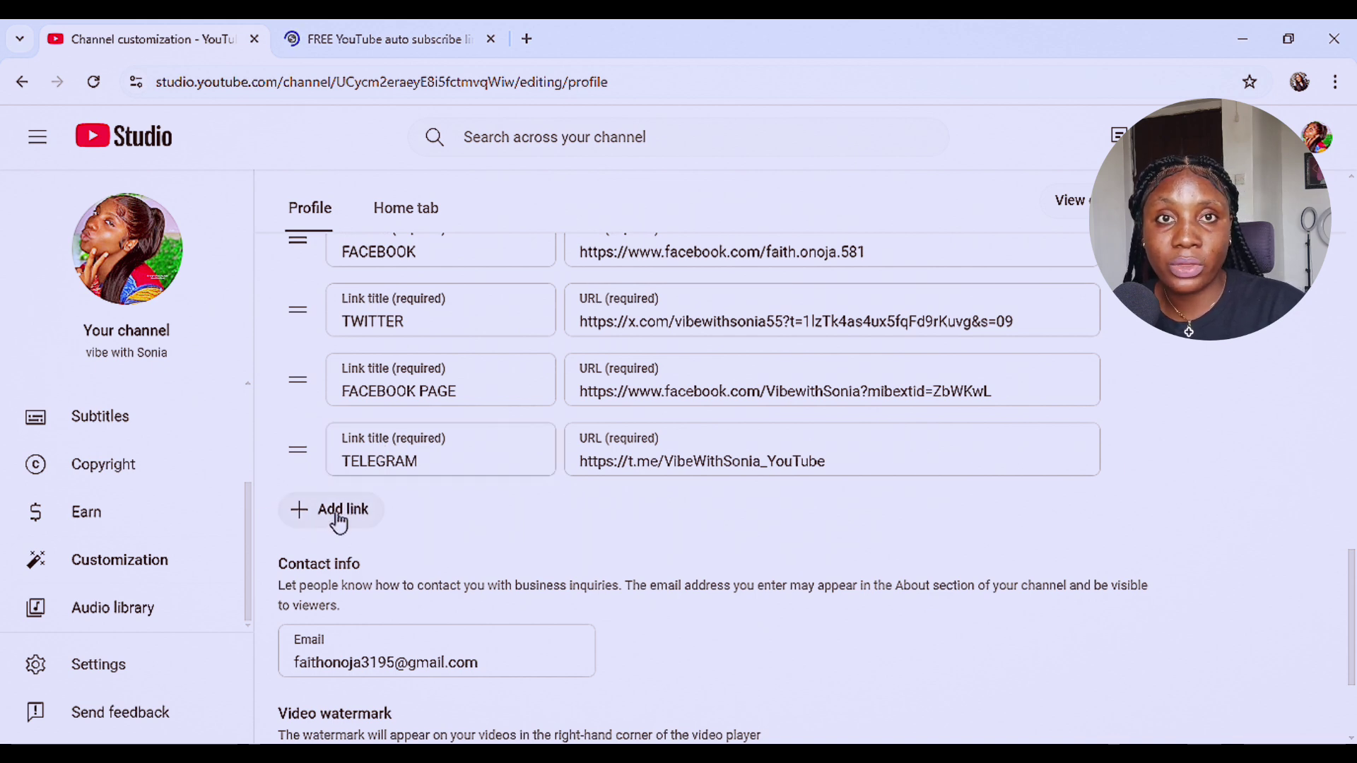
pyautogui.scroll(-3, 332, 505)
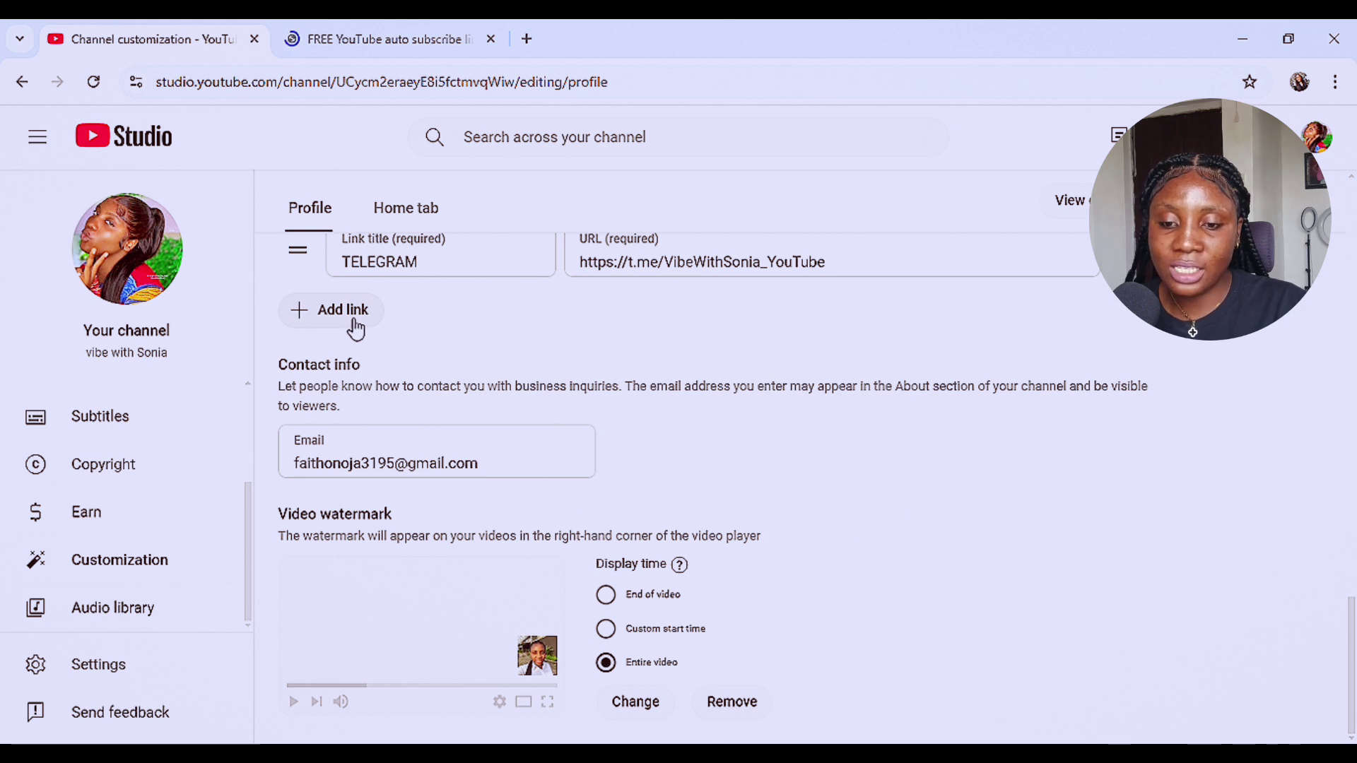
pyautogui.click(351, 315)
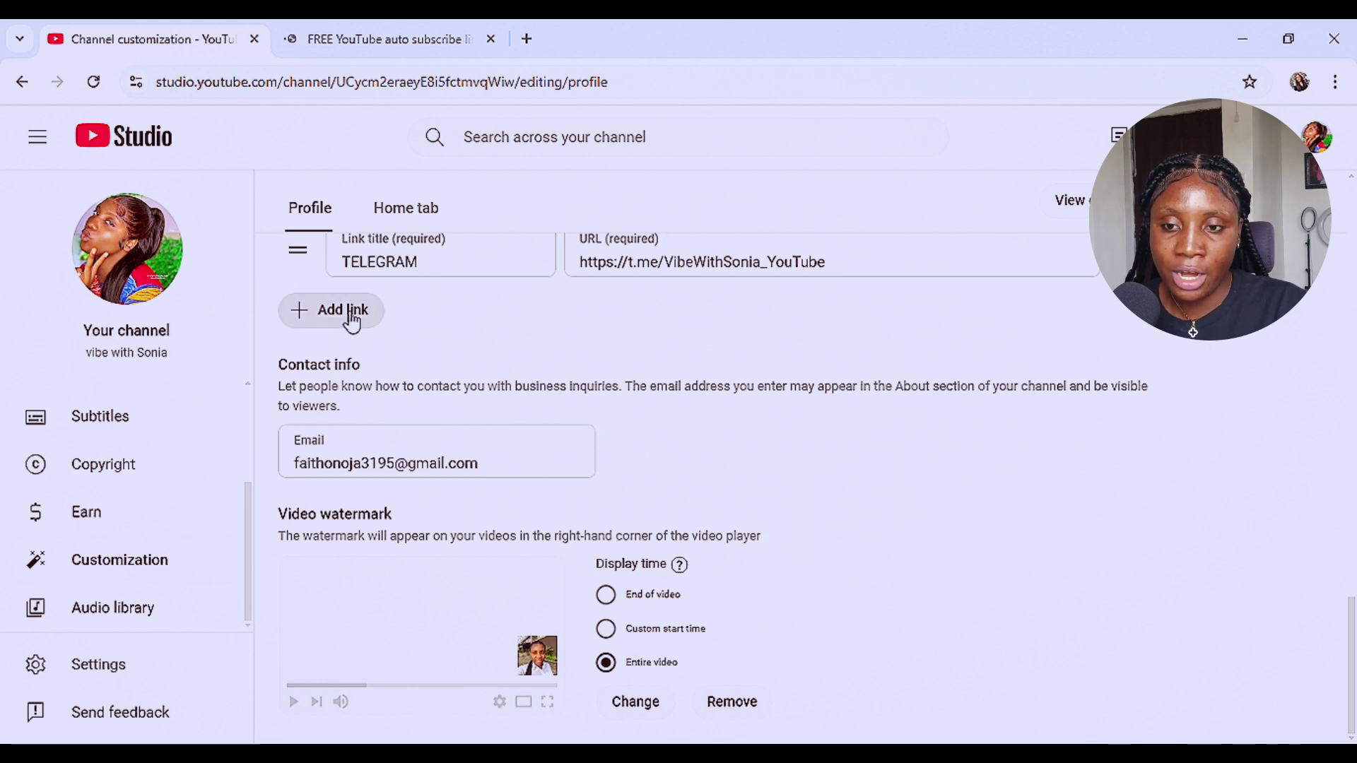
# - Check the generated link's page again, return to YouTube Studio and clear the title of the first profile link, TIKTOK
pyautogui.scroll(3, 385, 362)
pyautogui.scroll(6, 385, 362)
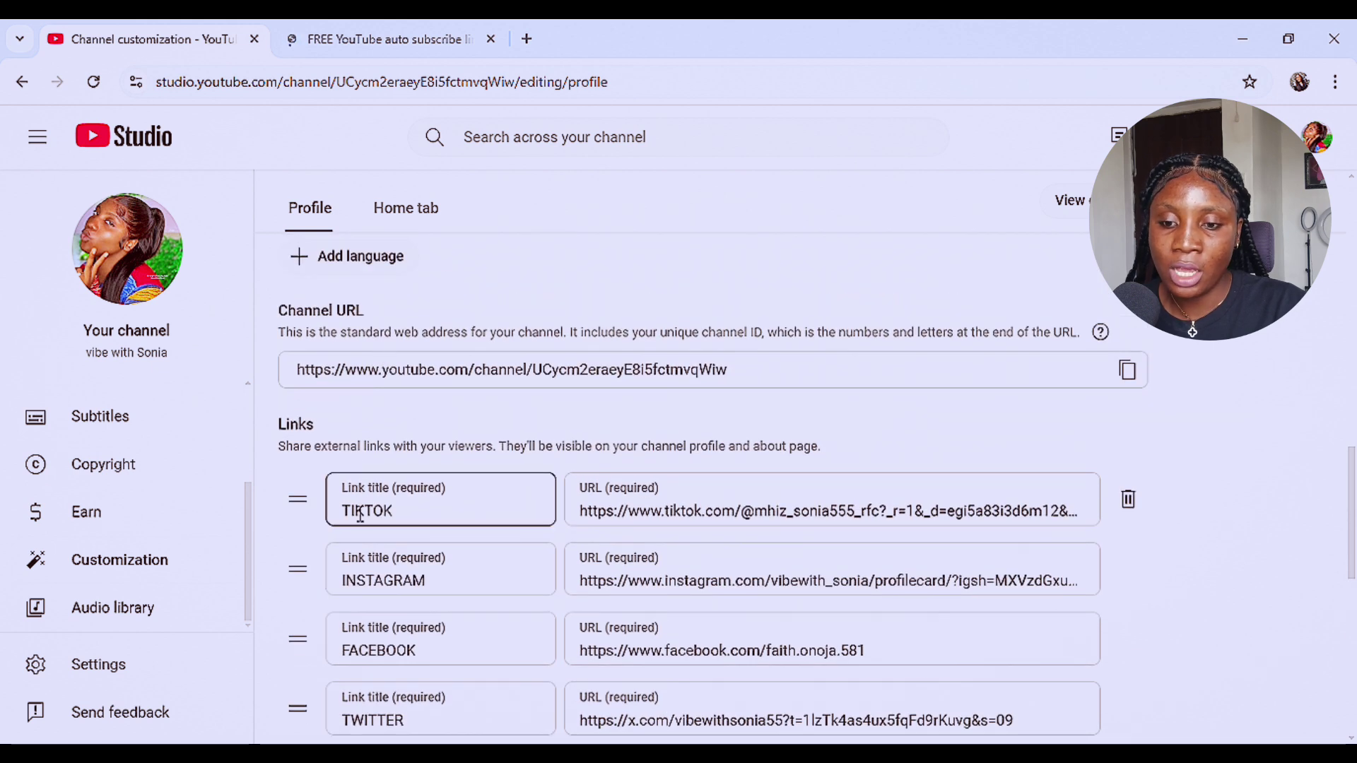
pyautogui.click(380, 41)
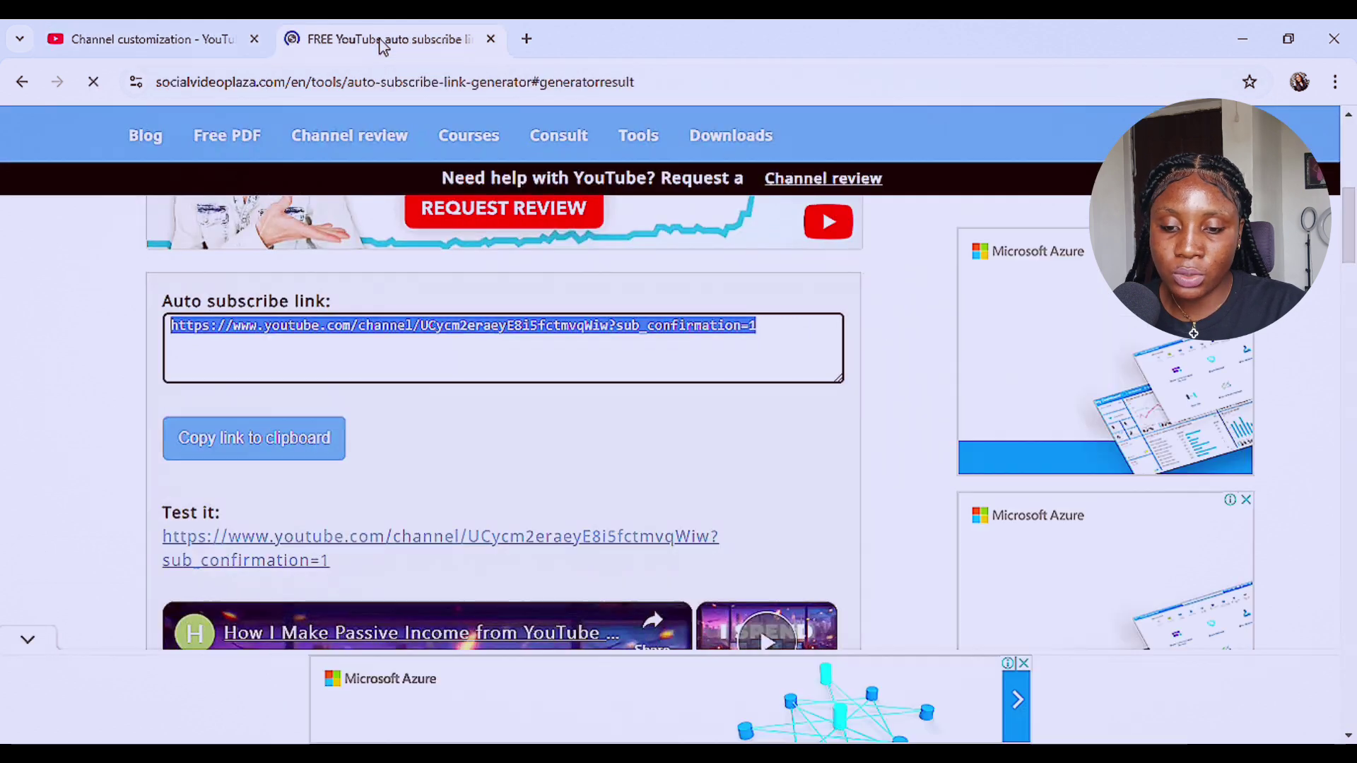
pyautogui.click(169, 37)
pyautogui.scroll(-4, 486, 425)
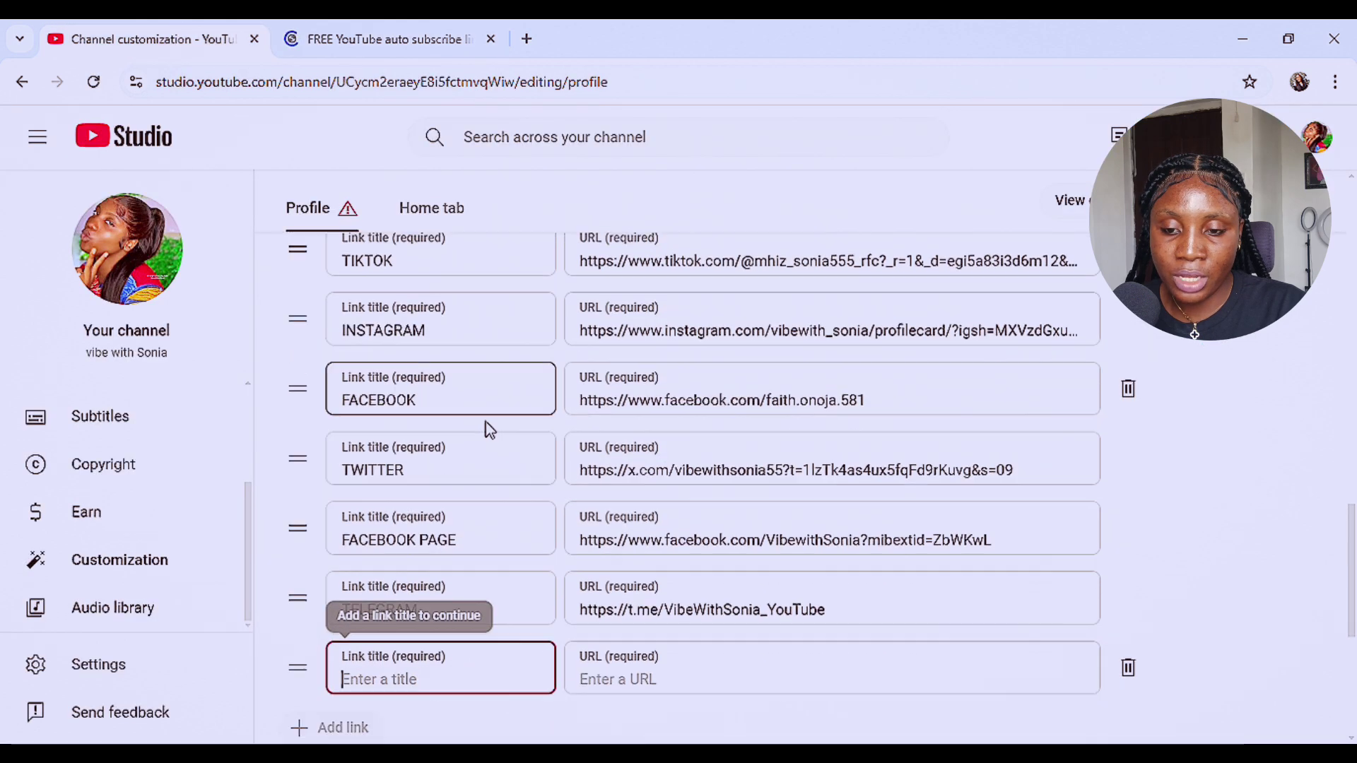
pyautogui.scroll(-1, 486, 422)
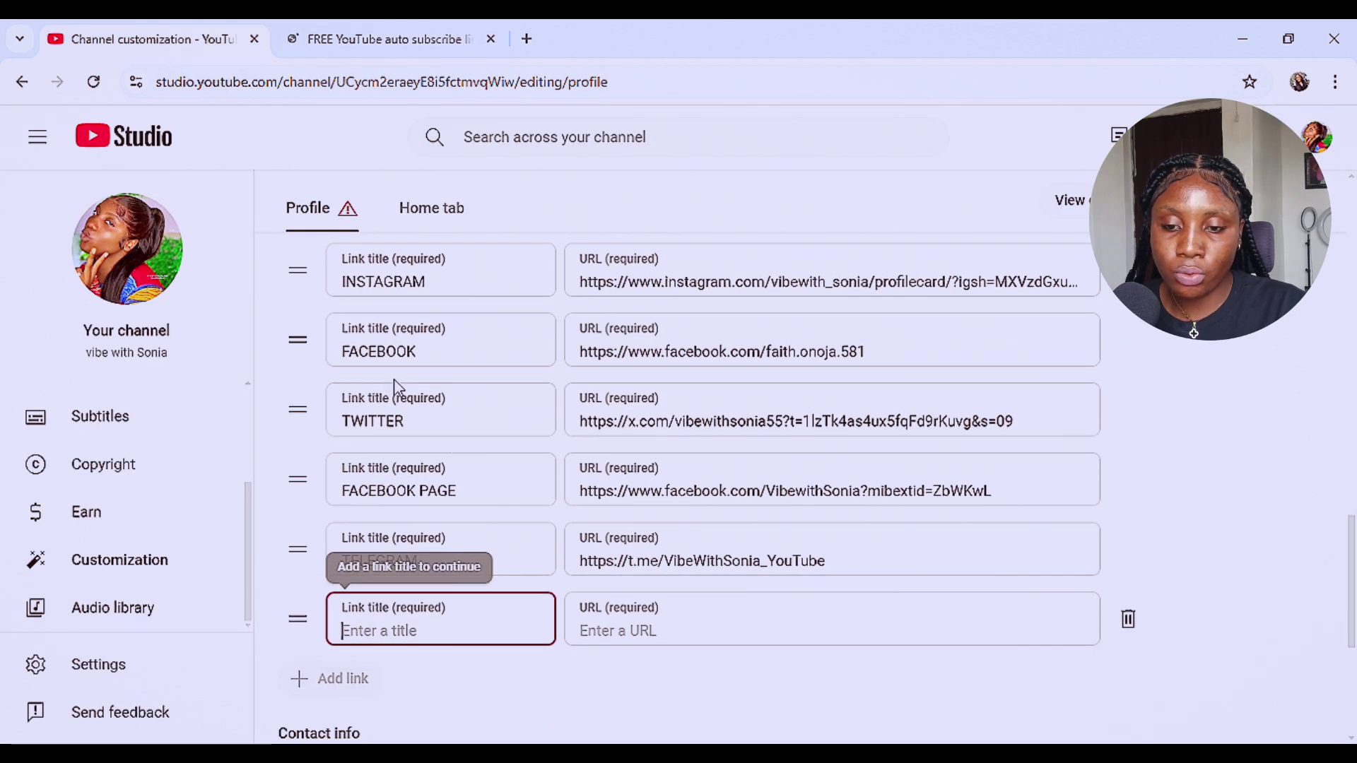
pyautogui.scroll(3, 396, 386)
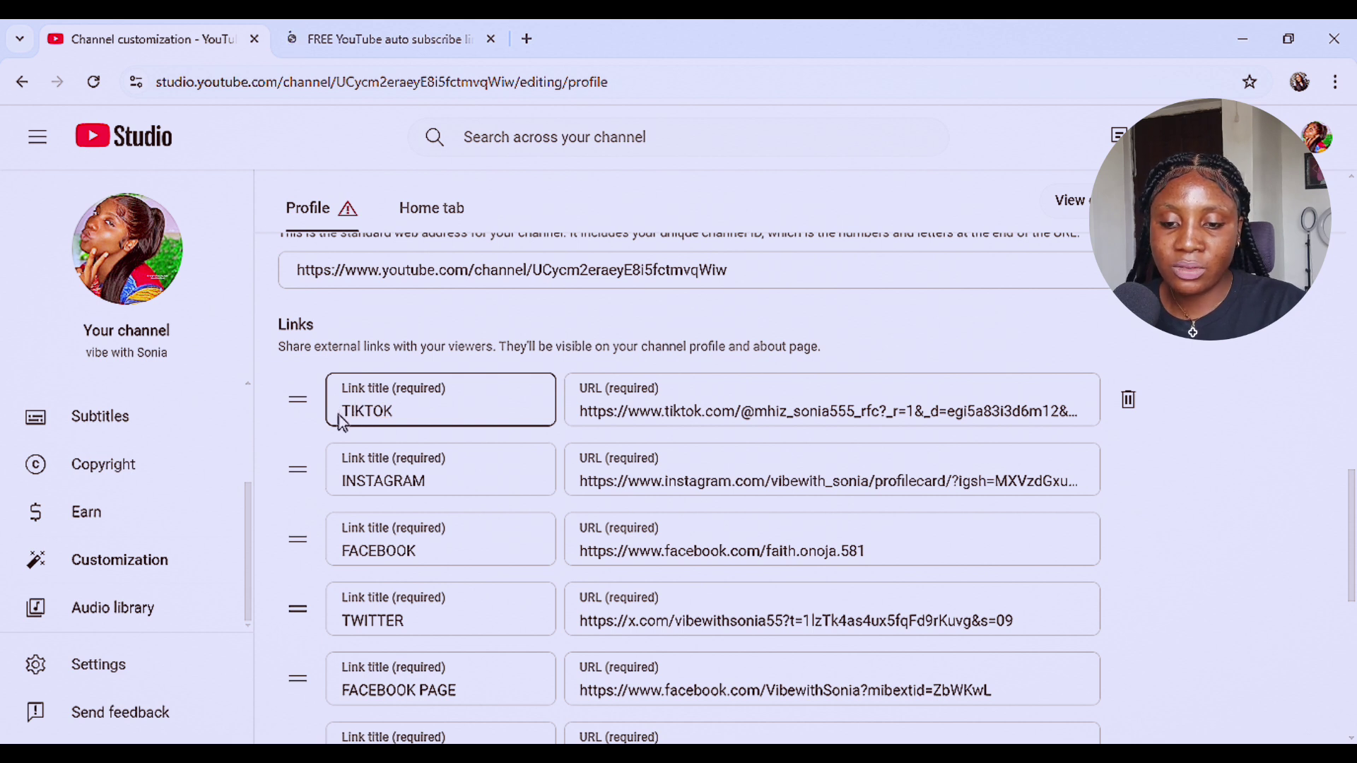
pyautogui.click(404, 420)
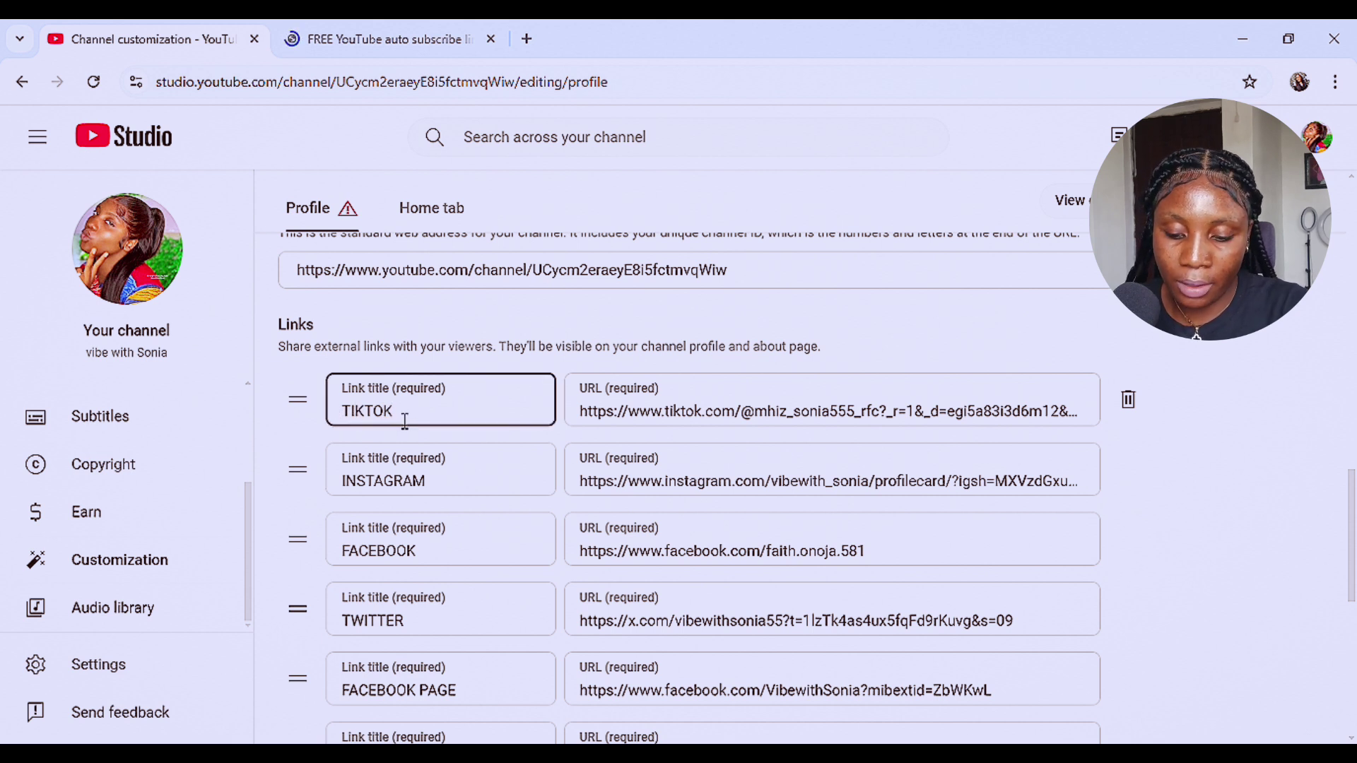
pyautogui.press('BackSpace')
pyautogui.press('BackSpace')
pyautogui.press('BackSpace')
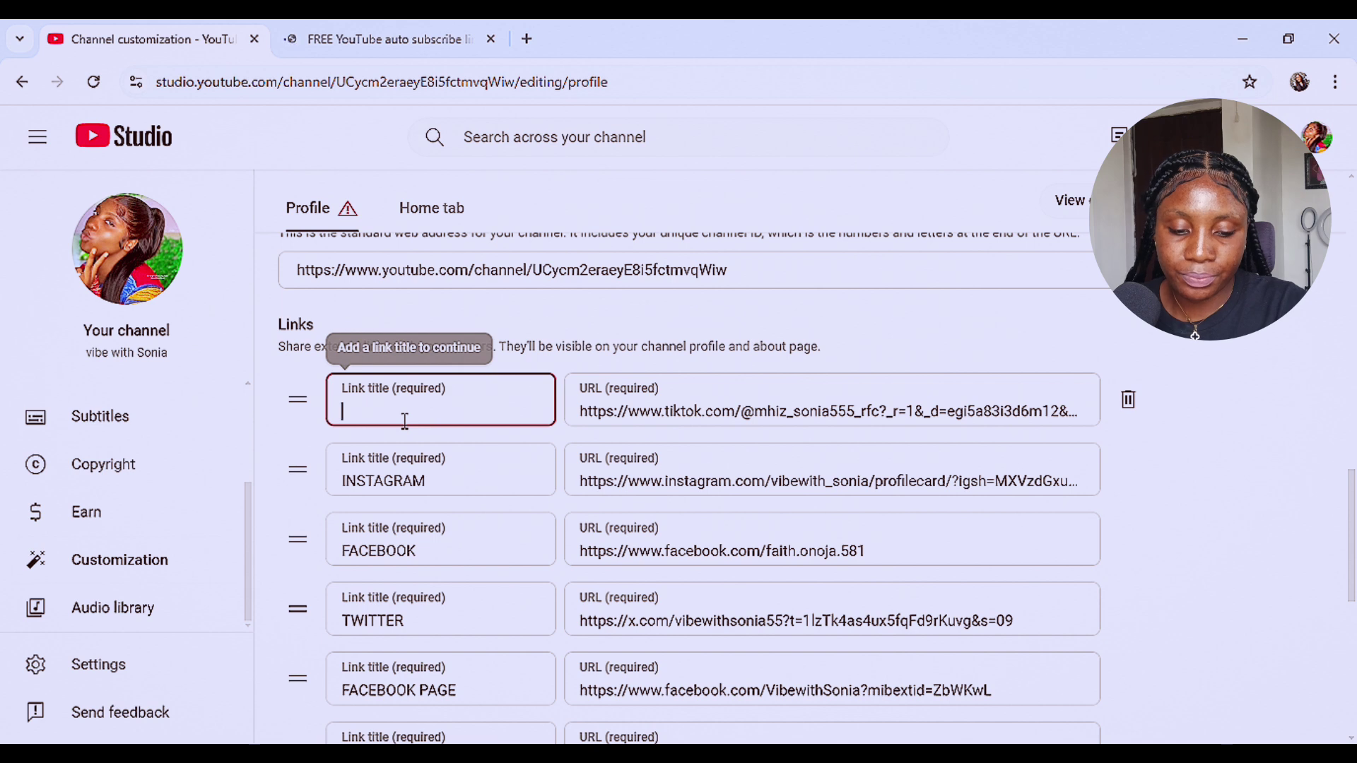
# - Title the new blank link entry at the end of the list TIKTOK
pyautogui.scroll(-5, 273, 591)
pyautogui.click(300, 580)
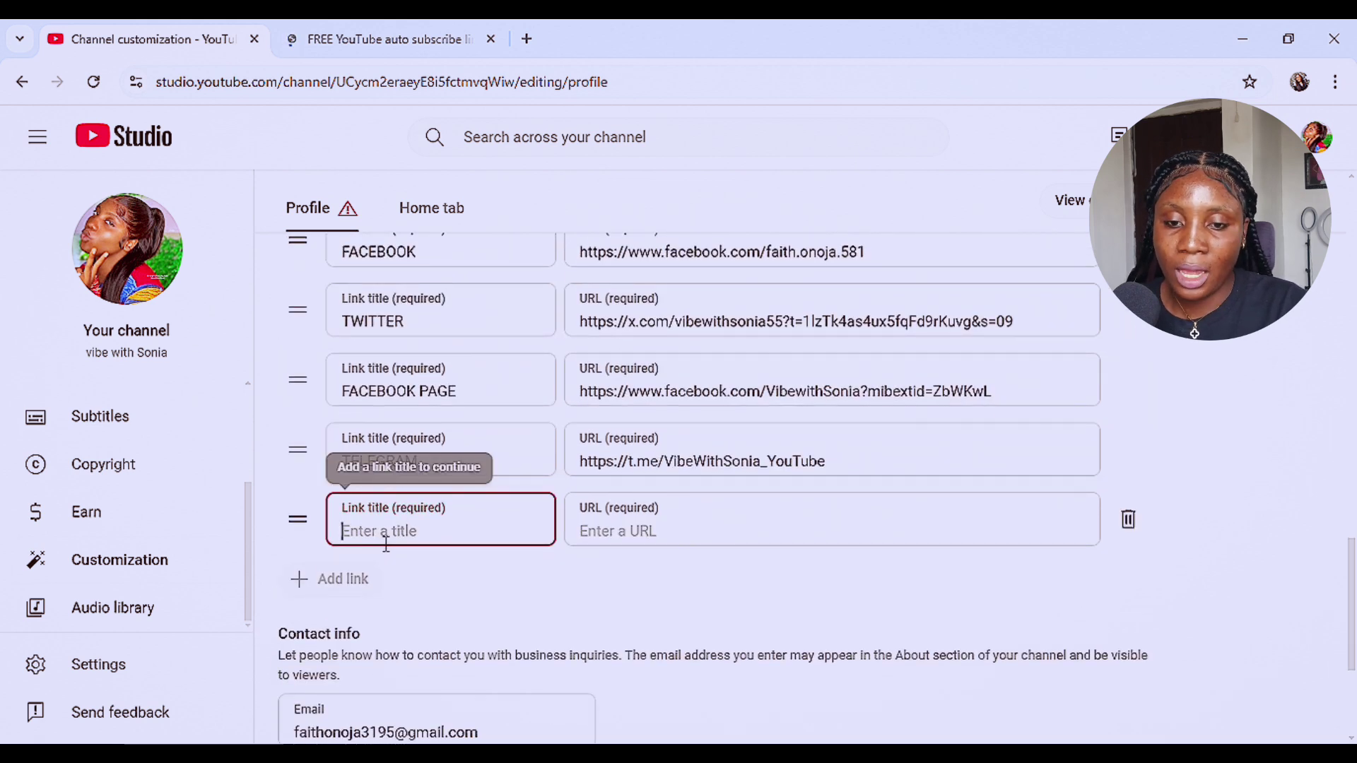
pyautogui.write('TIKTOK')
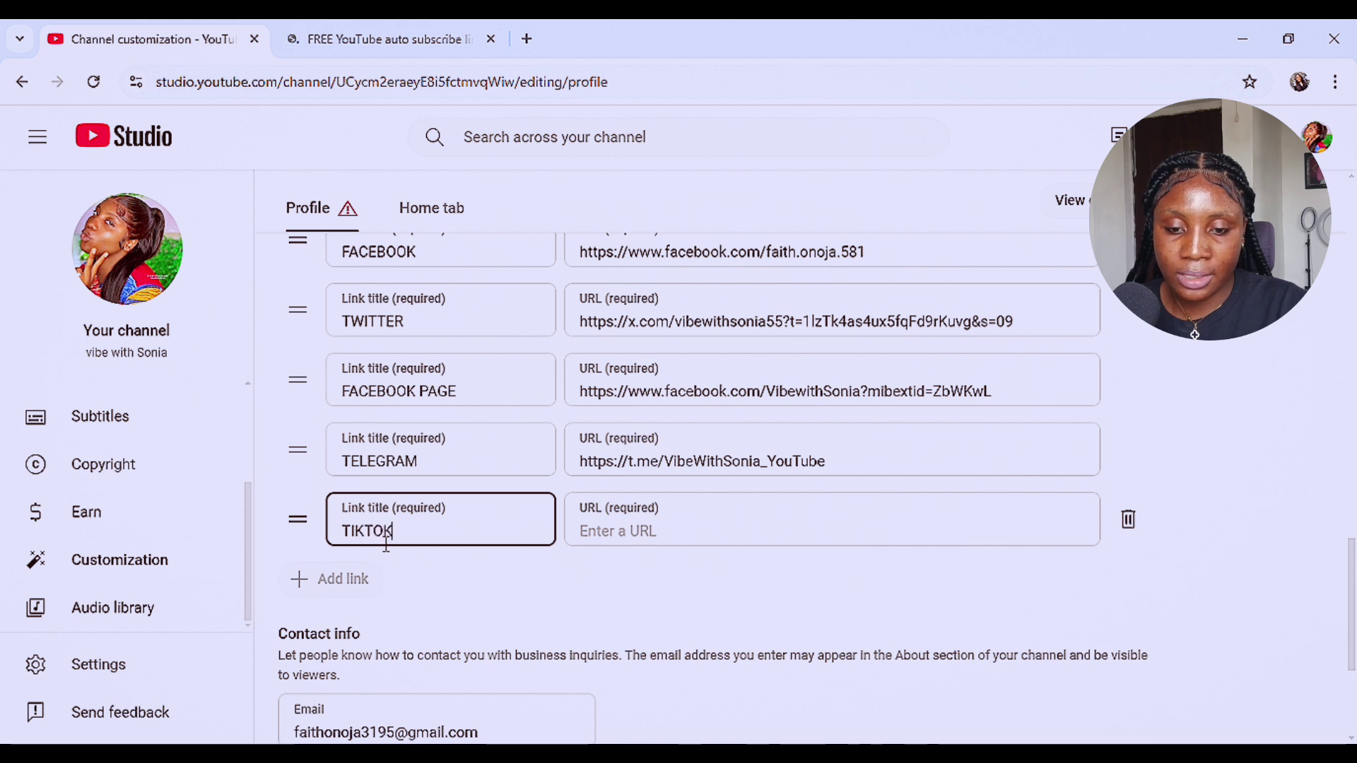
# - Copy the TikTok URL from the first link entry into the URL of the new TIKTOK entry
pyautogui.scroll(5, 424, 516)
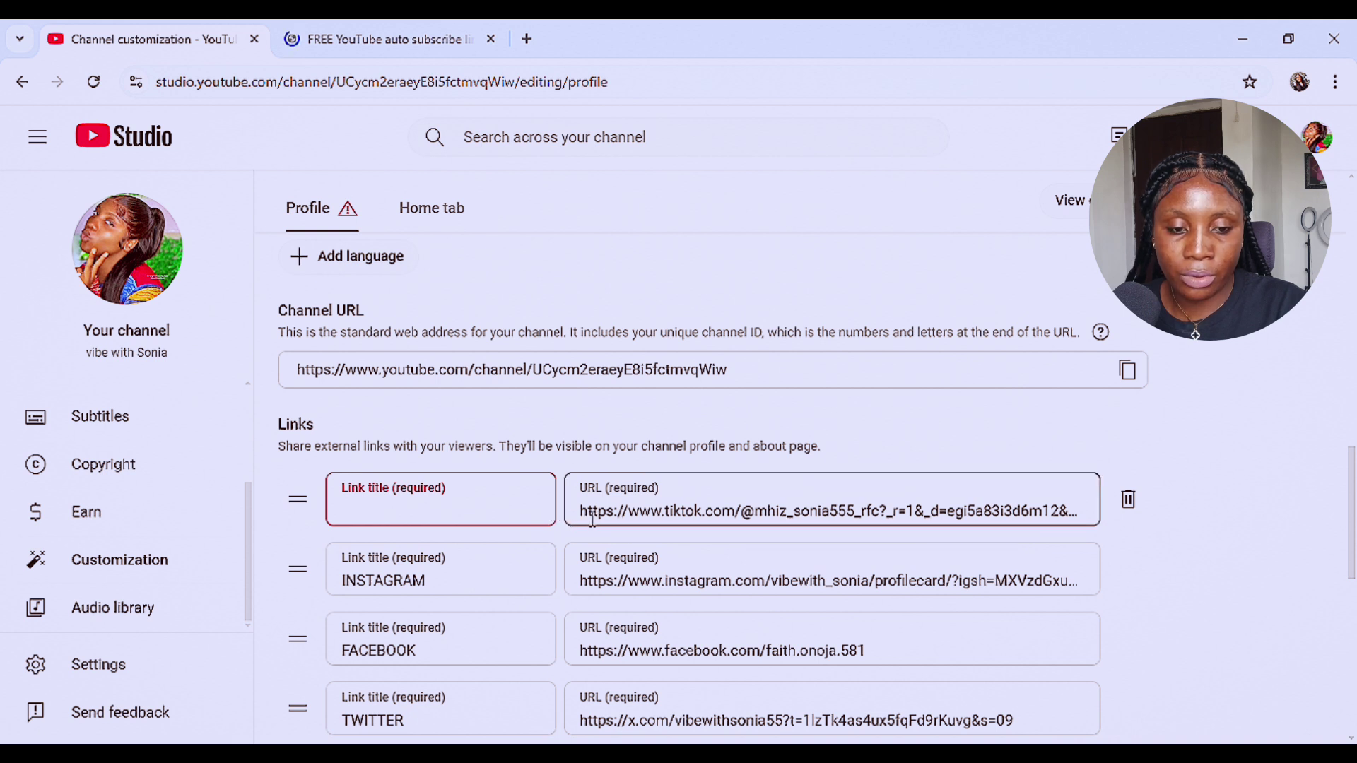
pyautogui.moveTo(593, 519); pyautogui.dragTo(1092, 526)
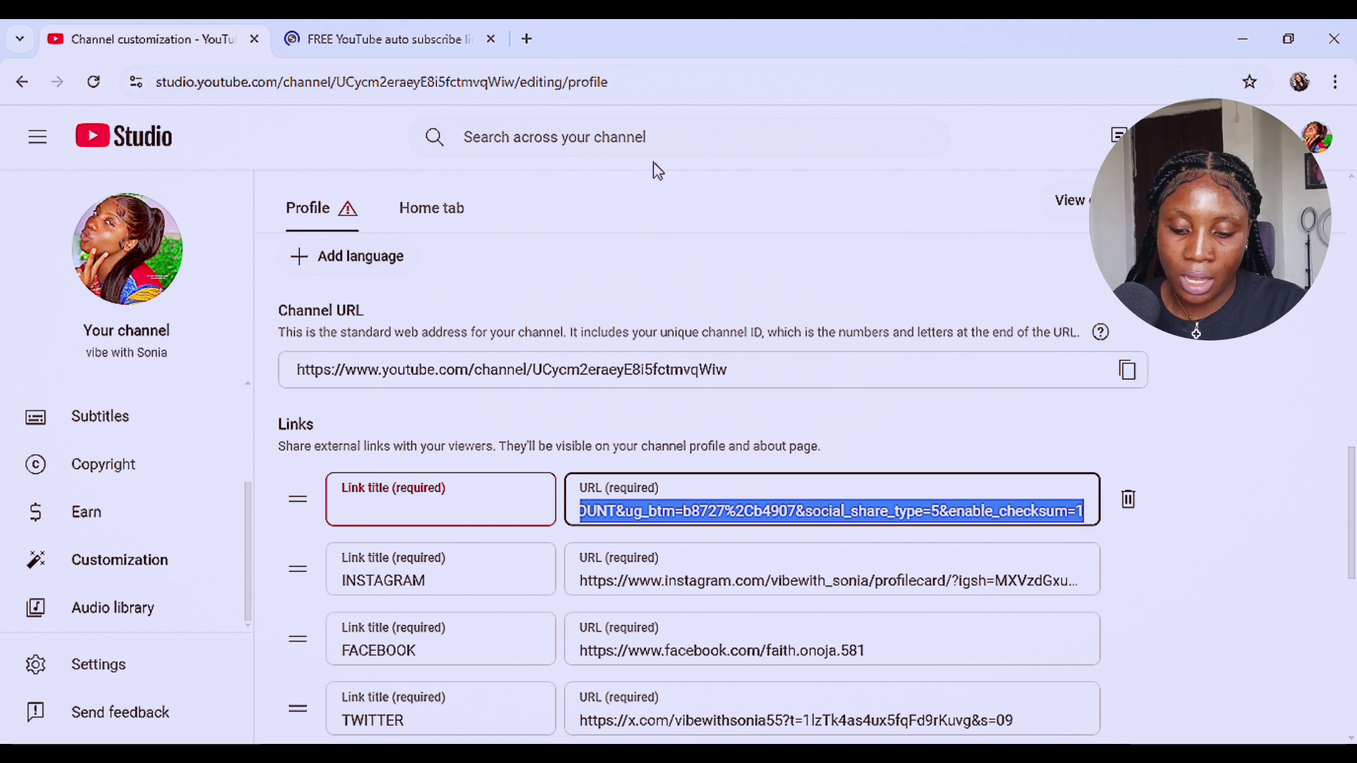
pyautogui.scroll(-5, 516, 367)
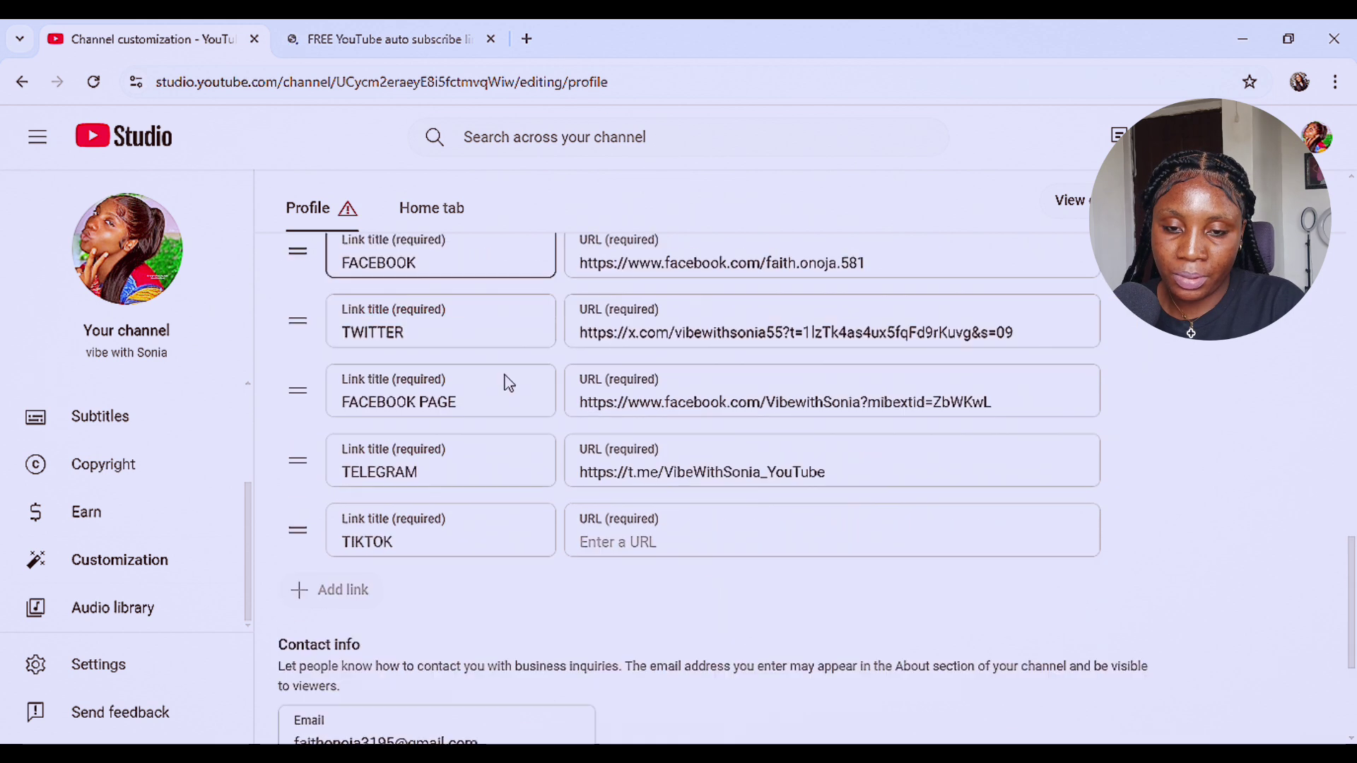
pyautogui.scroll(-4, 509, 383)
pyautogui.click(672, 260)
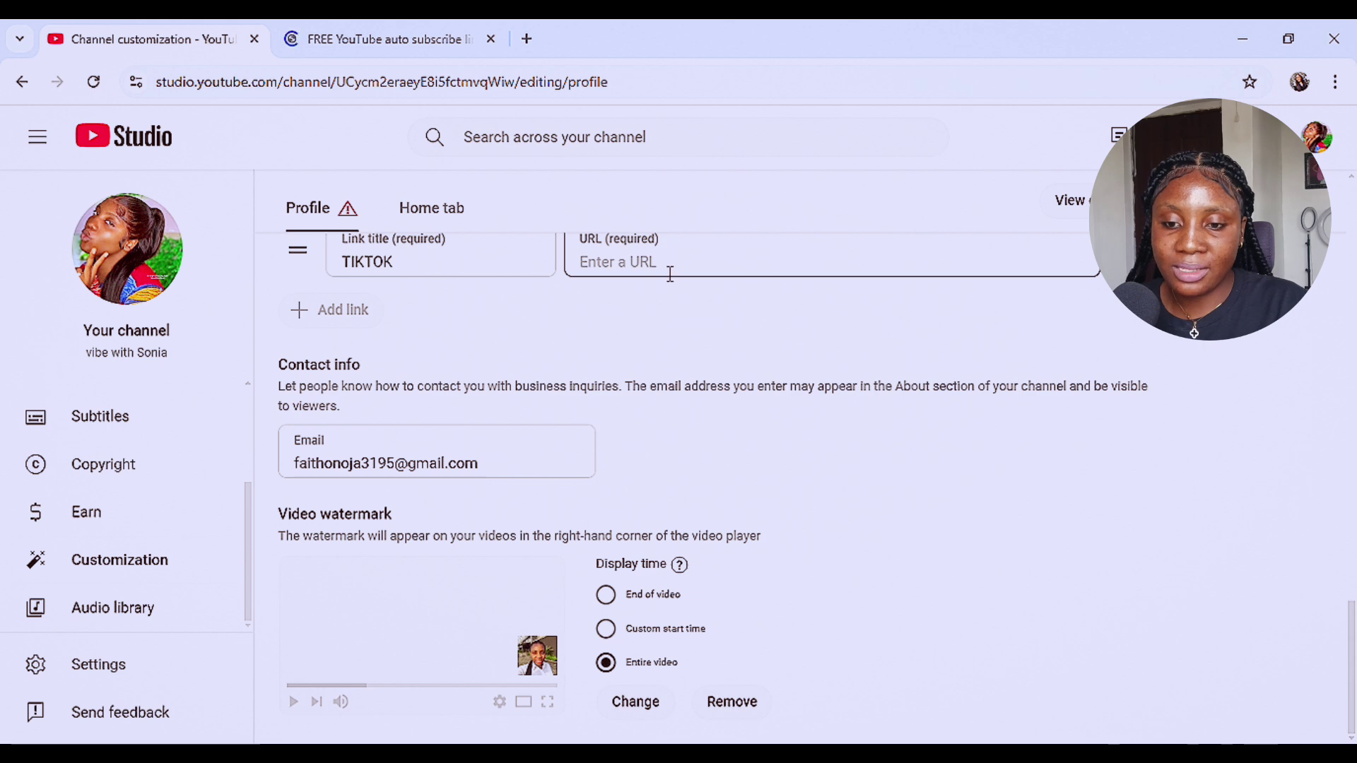
pyautogui.click(670, 274)
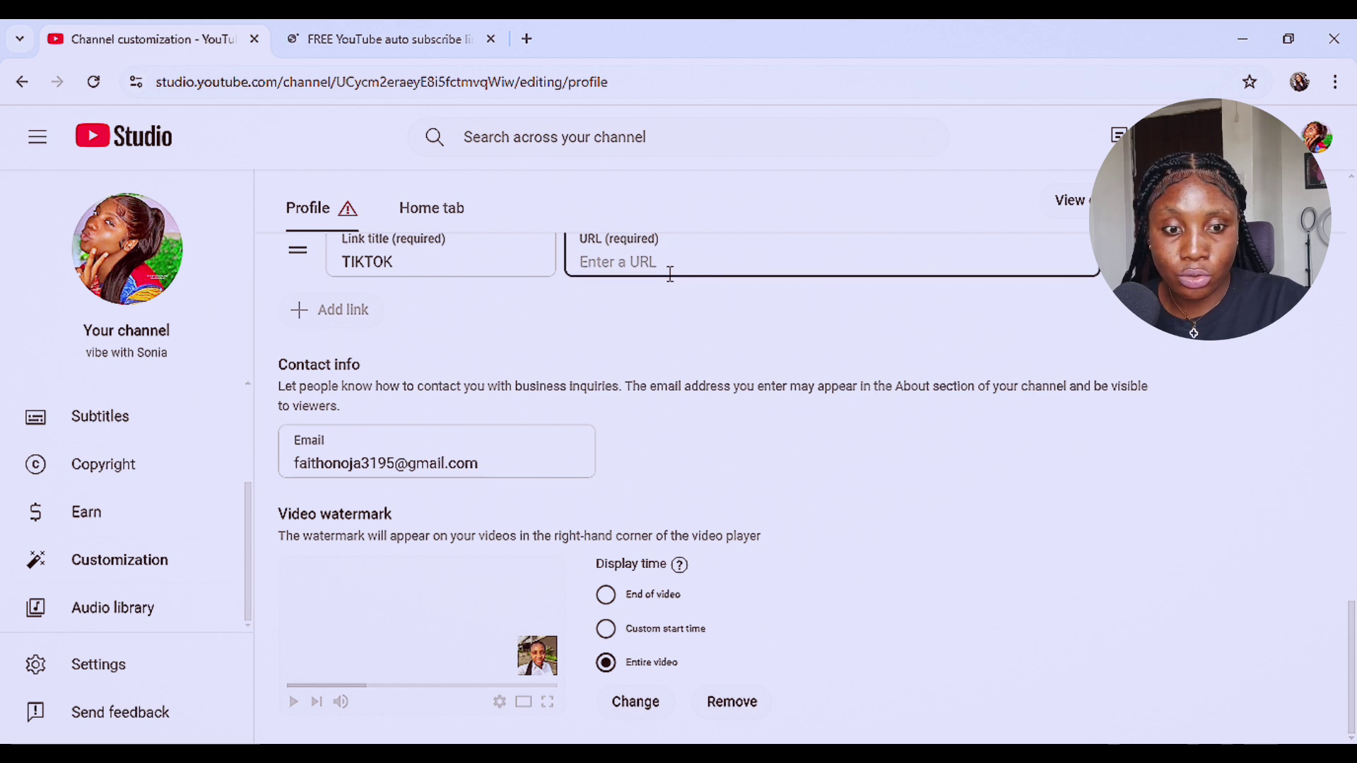
pyautogui.hotkey('ctrl', 'v')
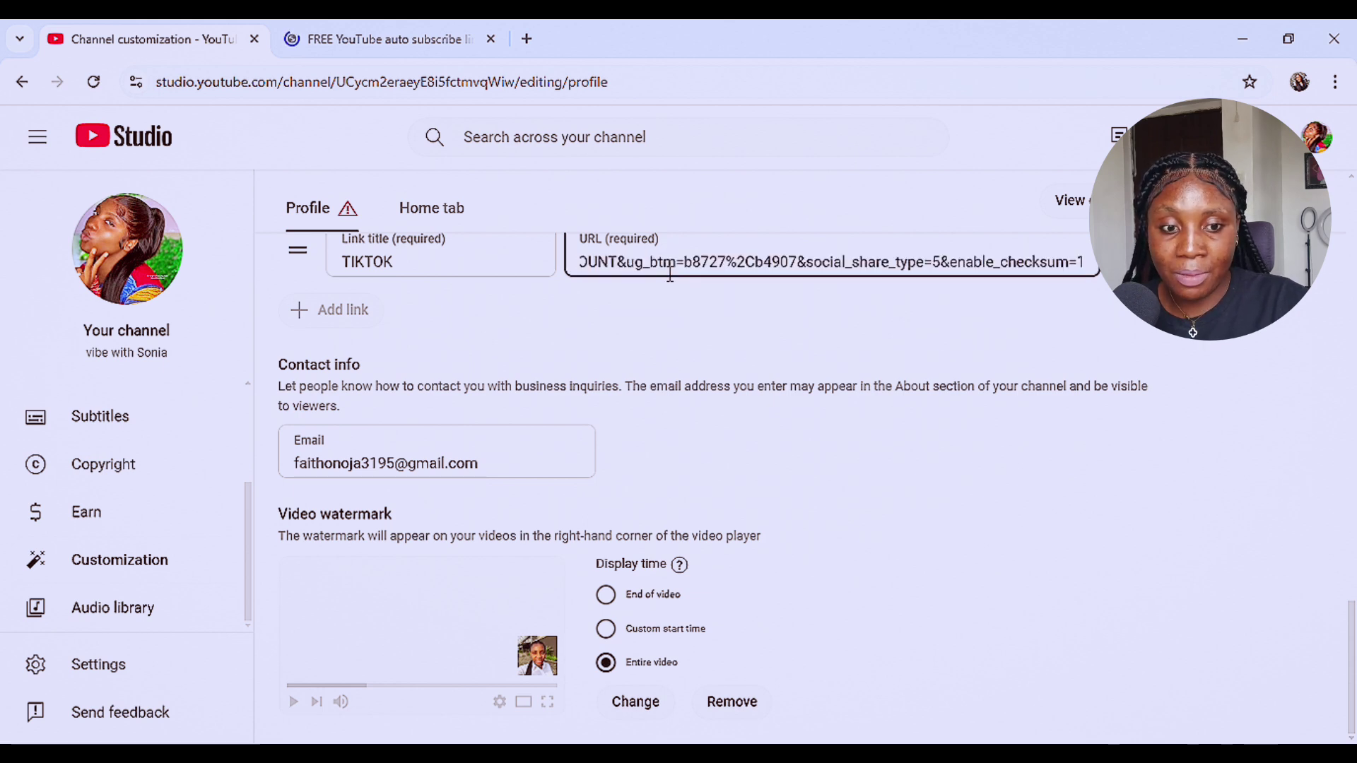
# - Clear the TikTok URL from the first profile link entry
pyautogui.scroll(7, 670, 274)
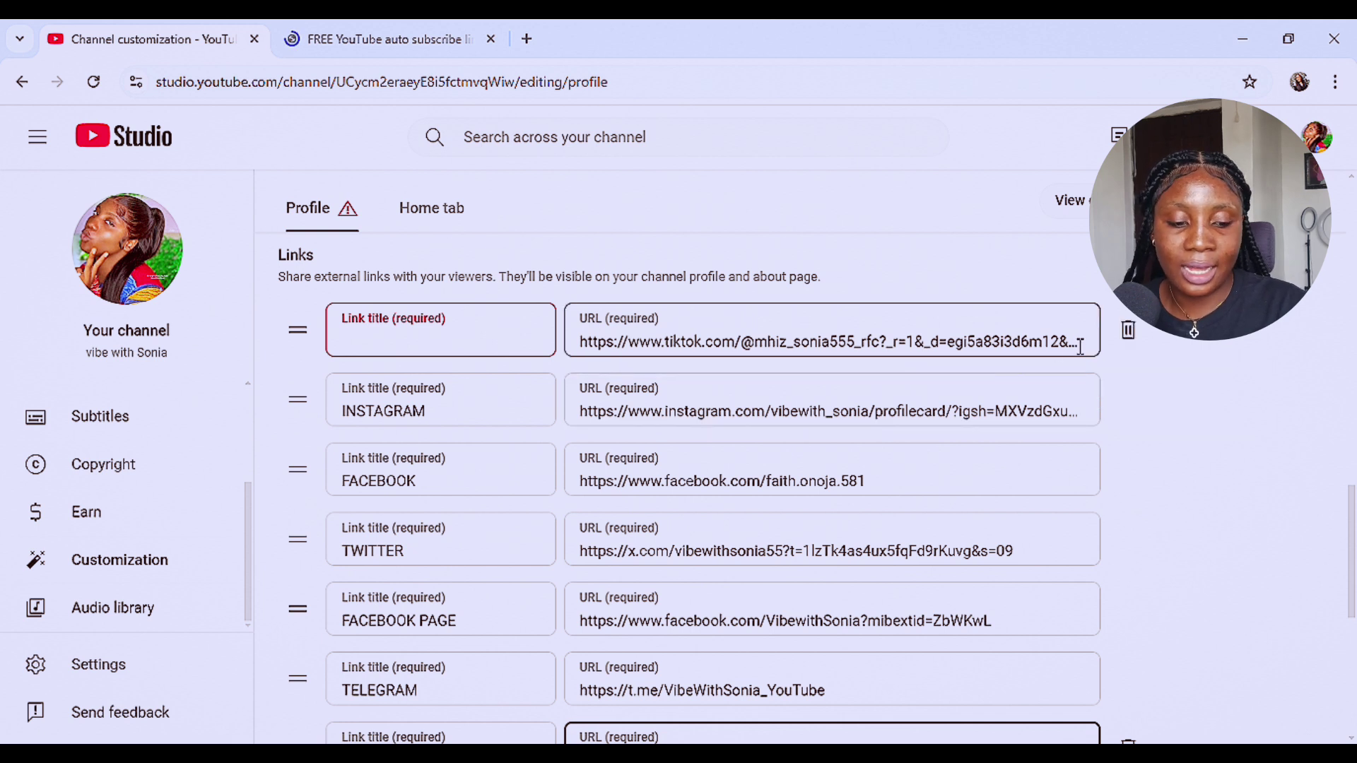
pyautogui.moveTo(1081, 346); pyautogui.dragTo(610, 353)
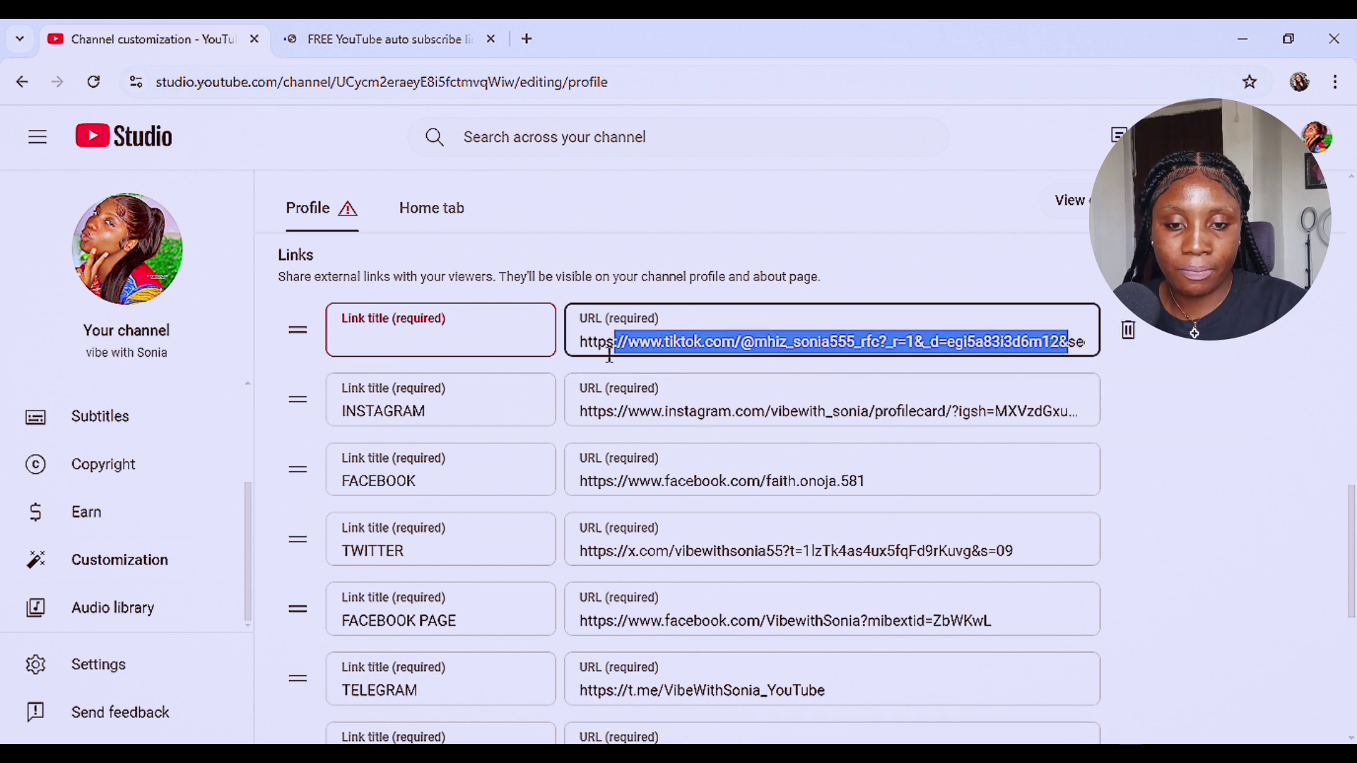
pyautogui.press('End')
pyautogui.press('BackSpace')
pyautogui.press('BackSpace')
pyautogui.press('BackSpace')
pyautogui.press('BackSpace')
pyautogui.press('BackSpace')
pyautogui.press('BackSpace')
pyautogui.press('BackSpace')
pyautogui.press('BackSpace')
pyautogui.press('BackSpace')
pyautogui.press('BackSpace')
pyautogui.press('BackSpace')
pyautogui.press('BackSpace')
pyautogui.press('BackSpace')
pyautogui.press('BackSpace')
pyautogui.press('BackSpace')
pyautogui.press('BackSpace')
pyautogui.press('BackSpace')
pyautogui.press('BackSpace')
pyautogui.press('BackSpace')
pyautogui.press('BackSpace')
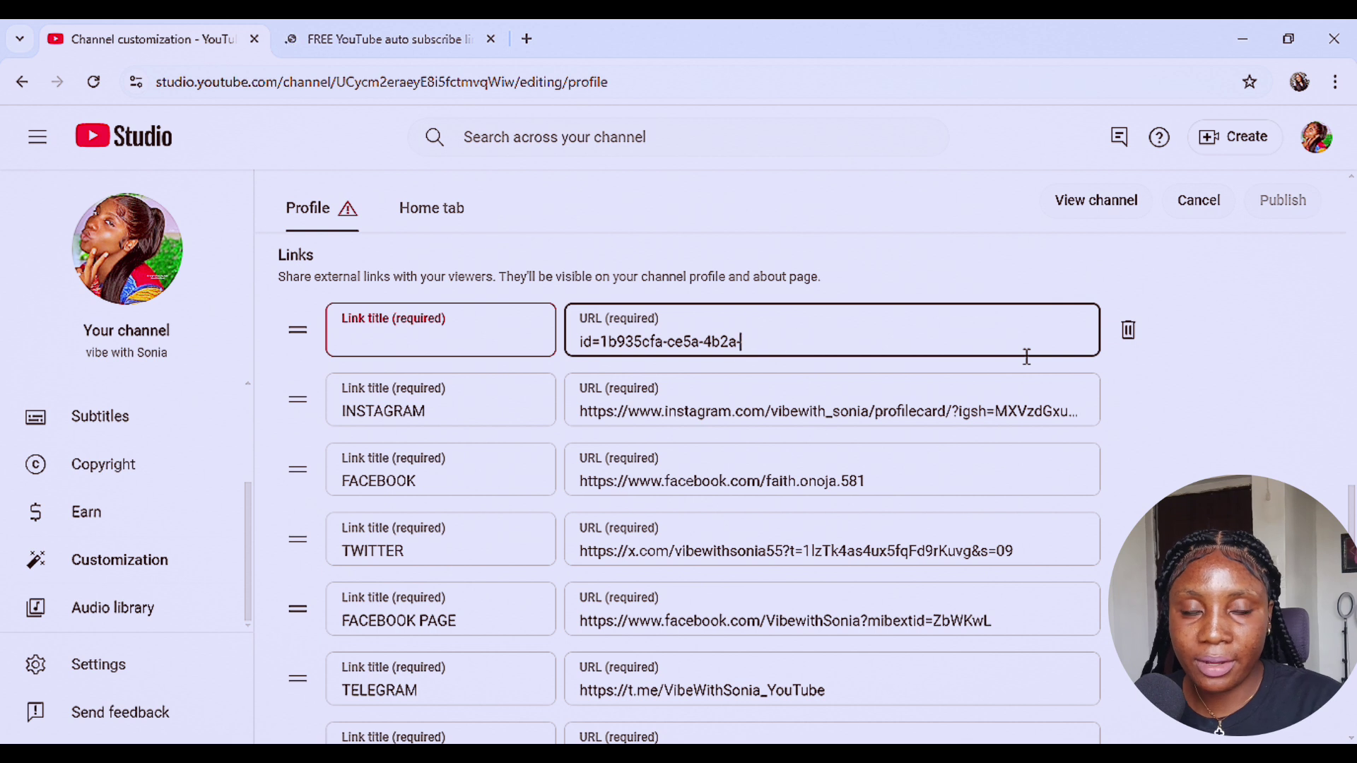
pyautogui.press('BackSpace')
pyautogui.press('BackSpace')
pyautogui.press('BackSpace')
pyautogui.press('BackSpace')
pyautogui.press('BackSpace')
pyautogui.press('BackSpace')
pyautogui.press('BackSpace')
pyautogui.press('BackSpace')
pyautogui.press('BackSpace')
pyautogui.press('BackSpace')
pyautogui.press('BackSpace')
pyautogui.press('BackSpace')
pyautogui.press('BackSpace')
pyautogui.press('BackSpace')
pyautogui.press('BackSpace')
pyautogui.press('BackSpace')
pyautogui.press('BackSpace')
pyautogui.press('BackSpace')
pyautogui.press('BackSpace')
pyautogui.press('BackSpace')
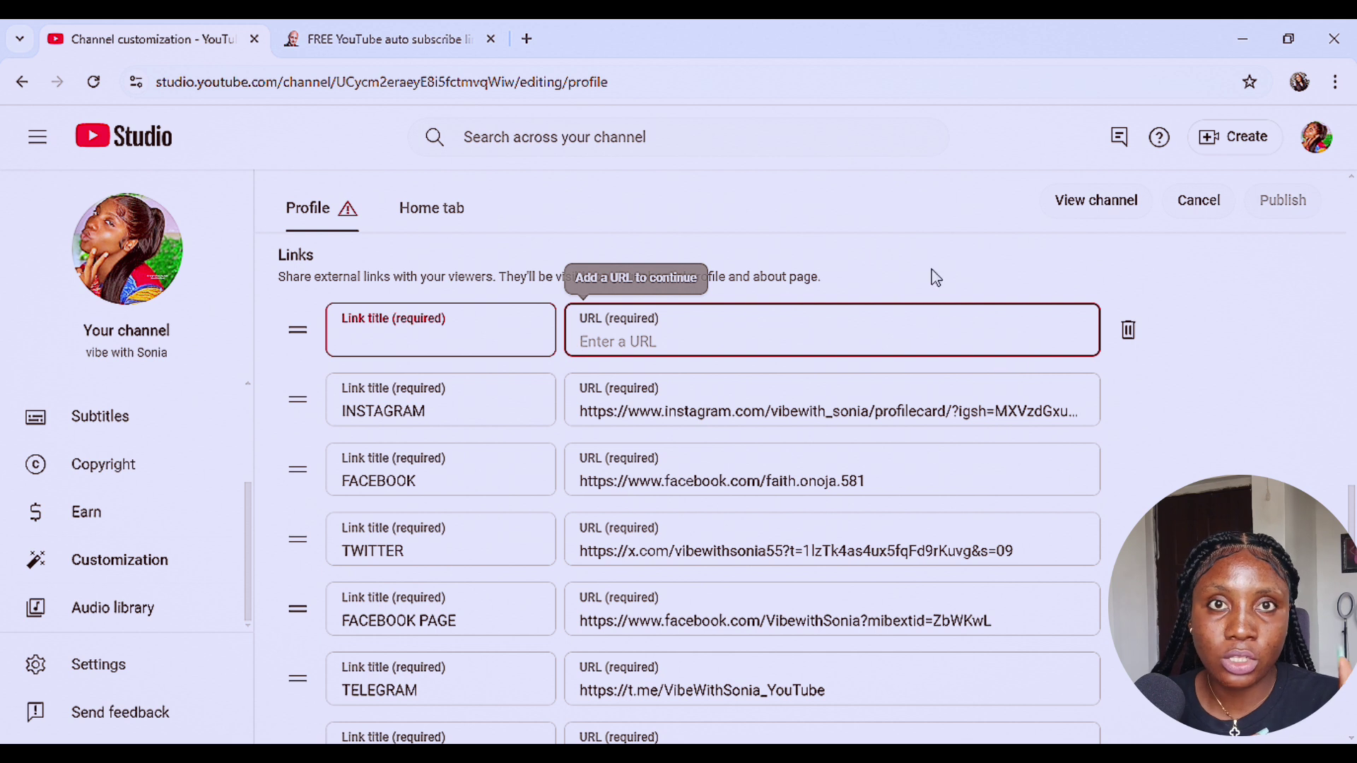
# - Title the first profile link entry SUBSCRIBE NOW
pyautogui.click(446, 347)
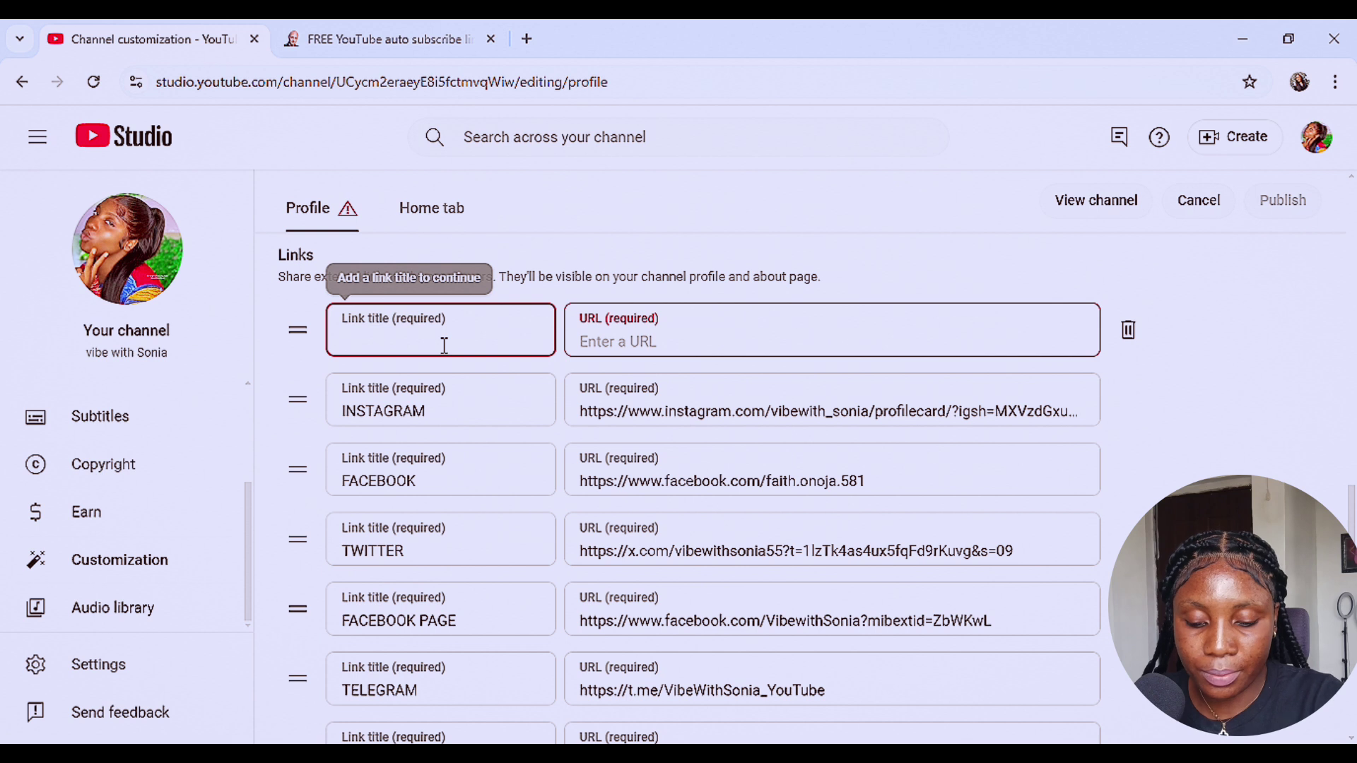
pyautogui.write('SUBSCRIBE')
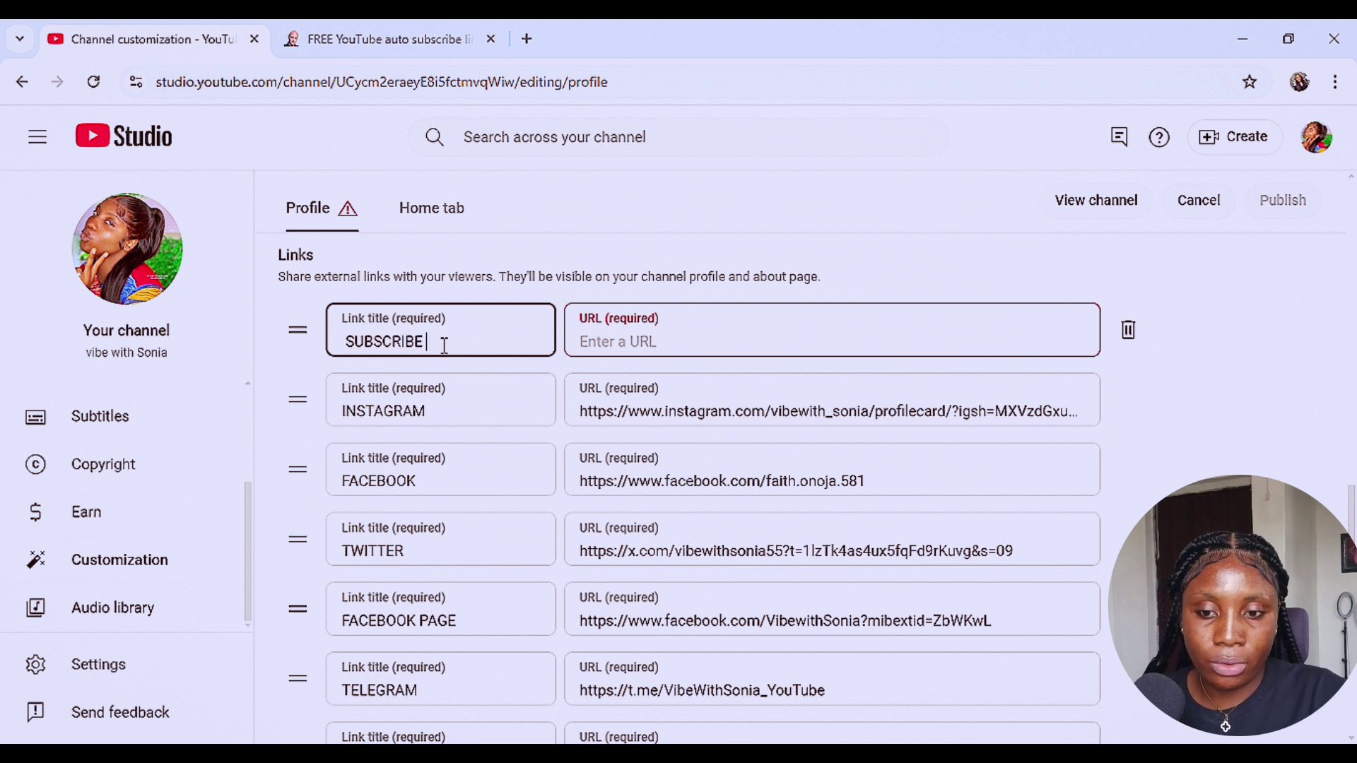
pyautogui.write('W')
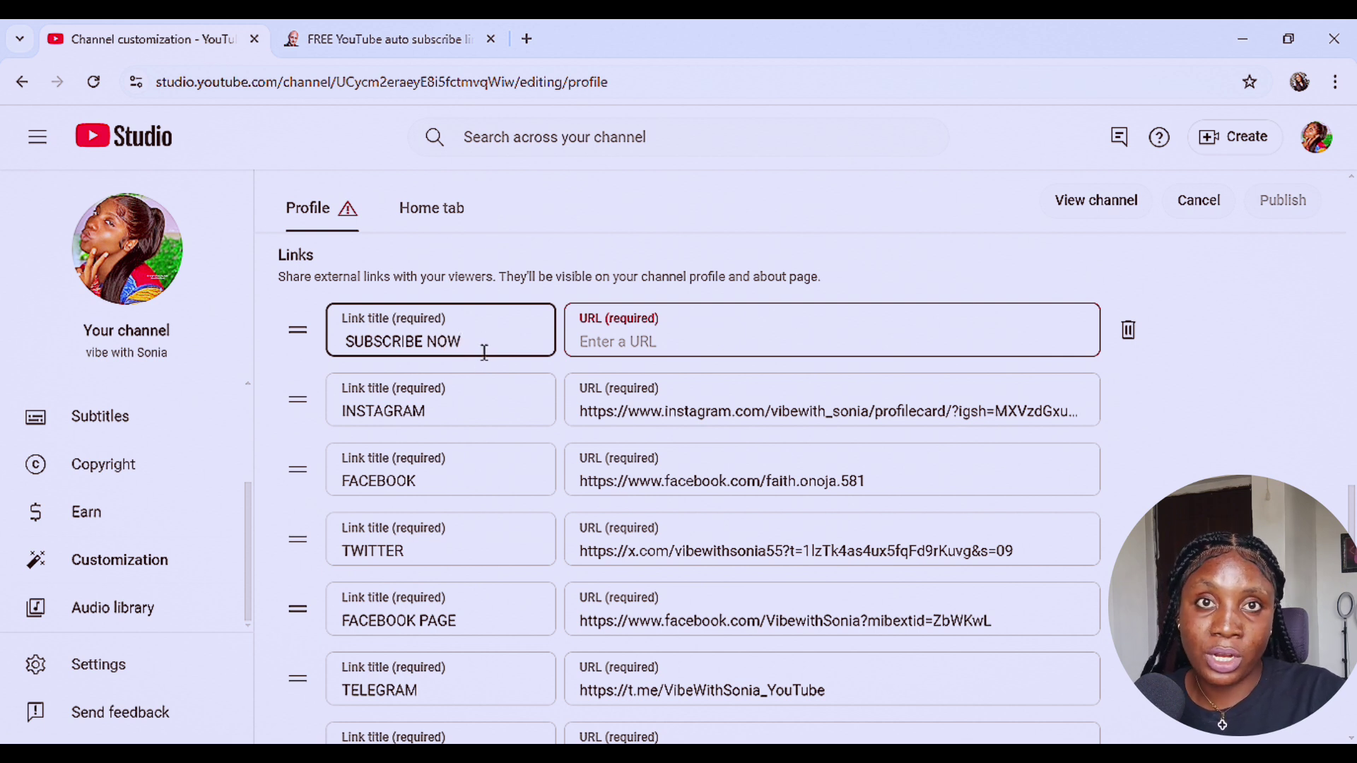
# - Copy the generated auto subscribe link from the generator page and paste it as the URL of the SUBSCRIBE NOW entry
pyautogui.click(607, 346)
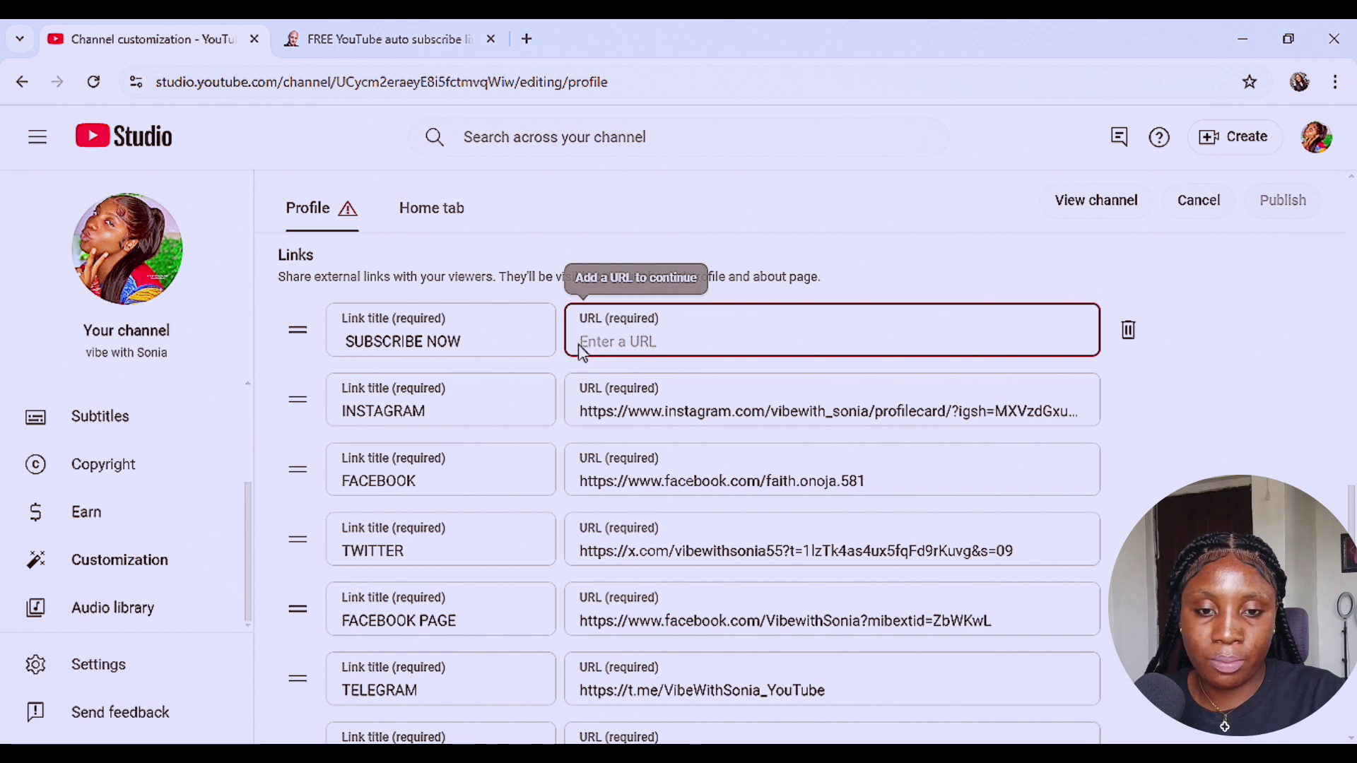
pyautogui.click(343, 37)
pyautogui.click(221, 441)
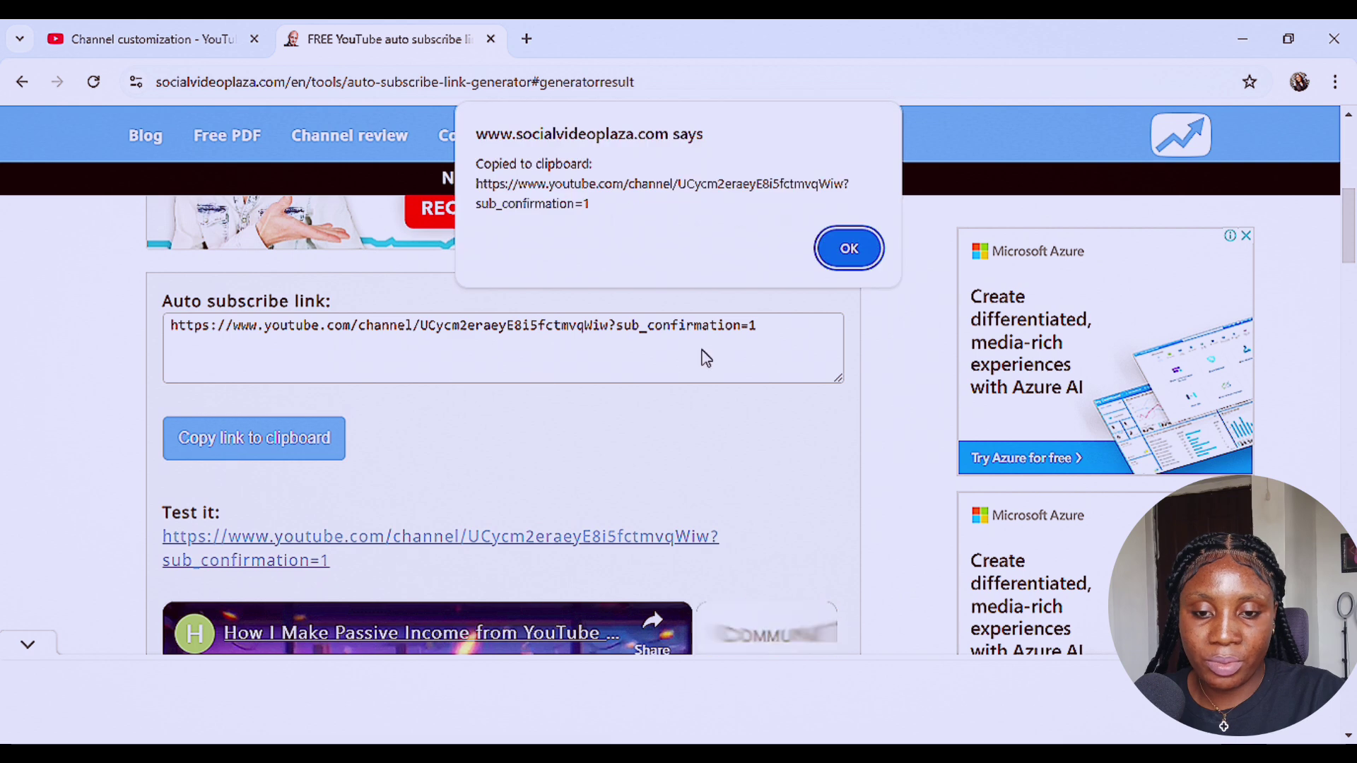
pyautogui.click(849, 249)
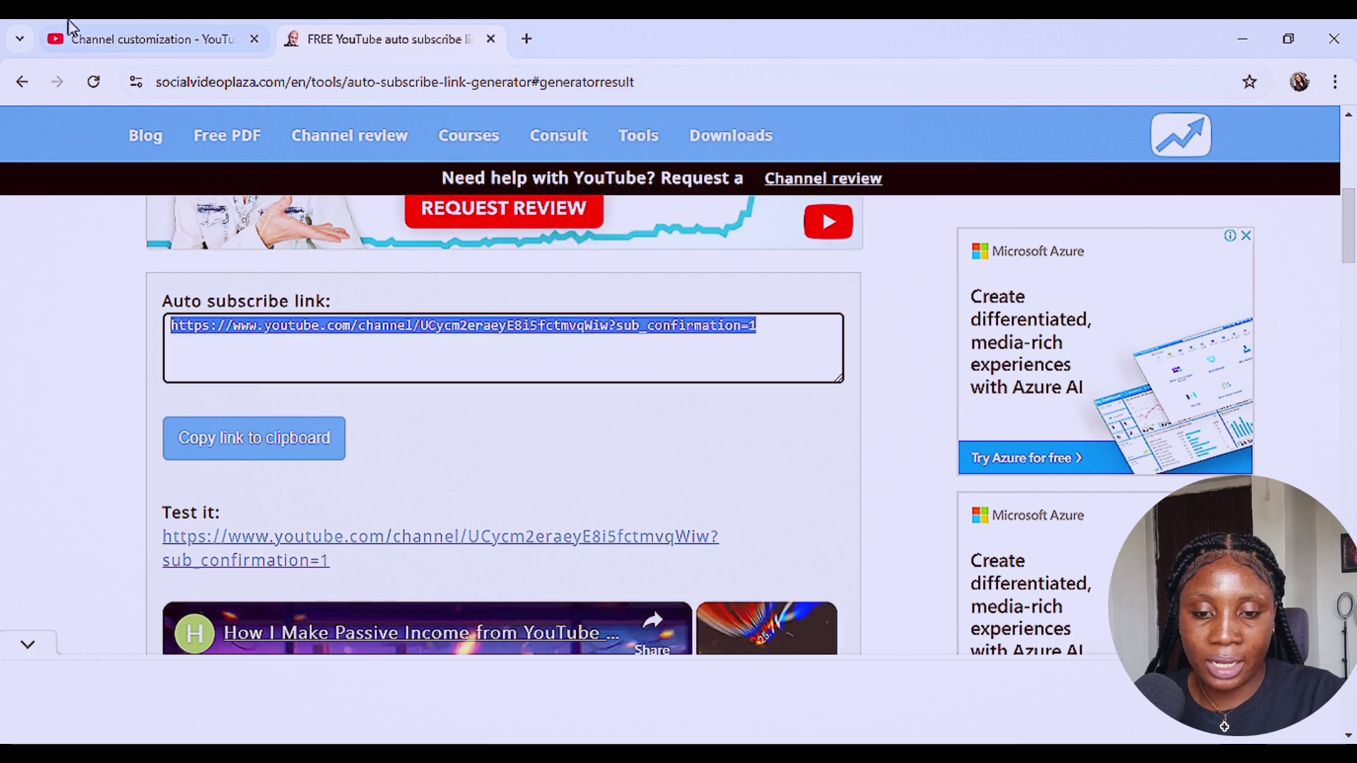
pyautogui.click(142, 40)
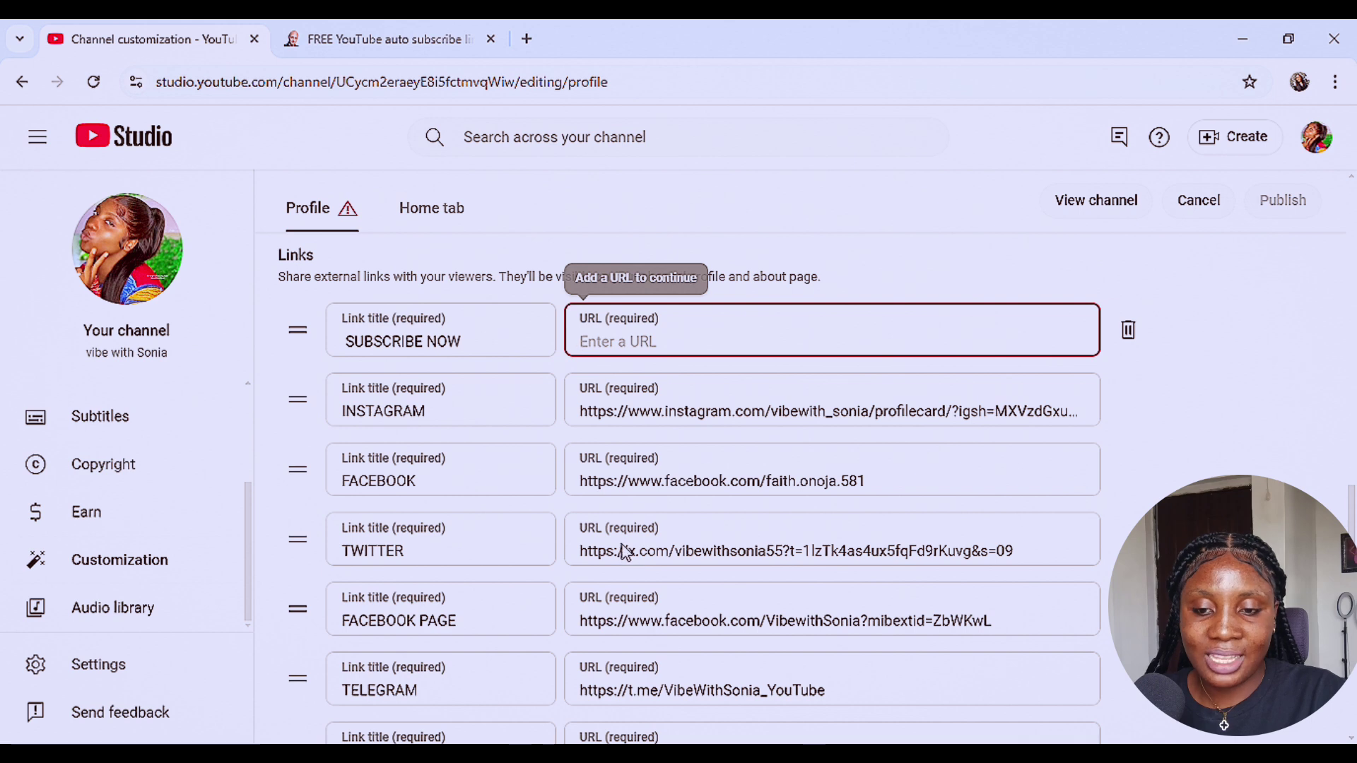
pyautogui.hotkey('ctrl', 'v')
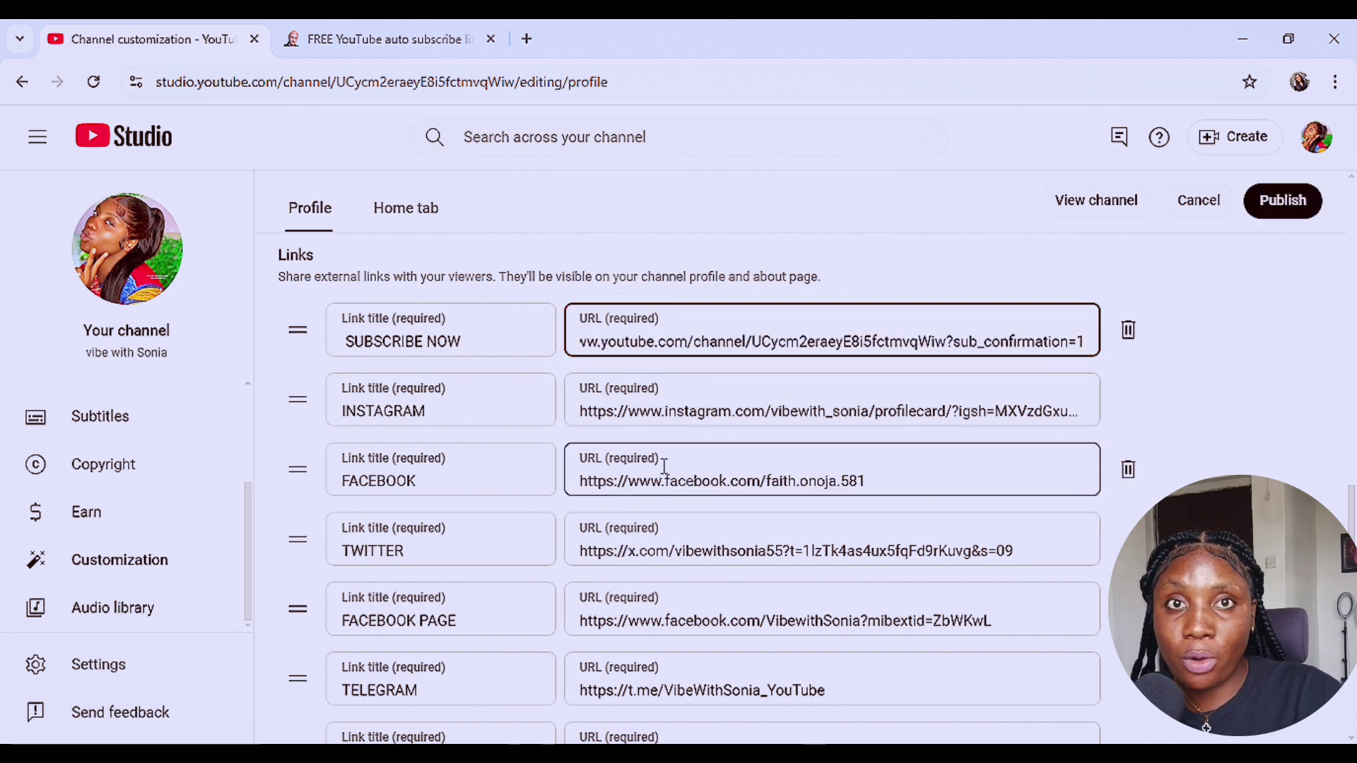
# - Look over the reordered profile links and publish the channel customization changes
pyautogui.scroll(-4, 661, 470)
pyautogui.scroll(2, 664, 447)
pyautogui.scroll(5, 665, 447)
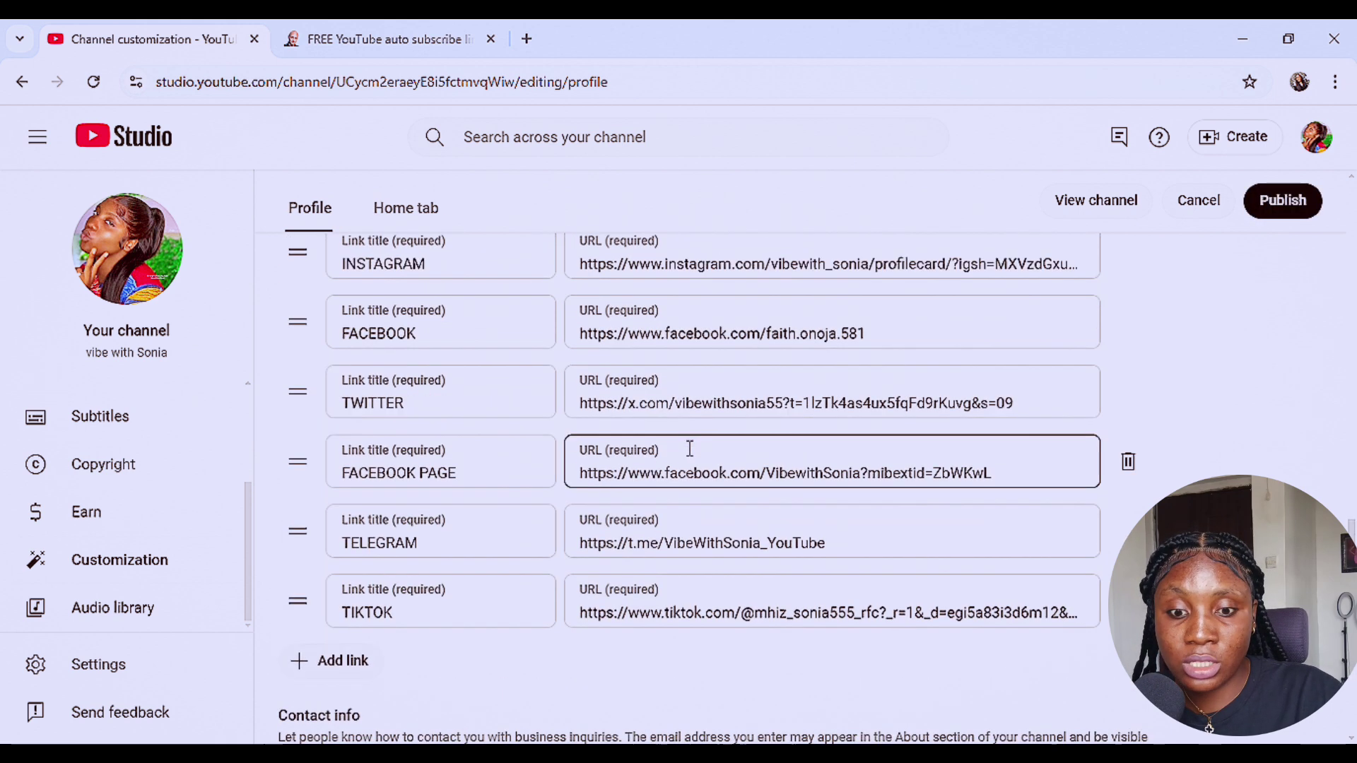
pyautogui.click(670, 442)
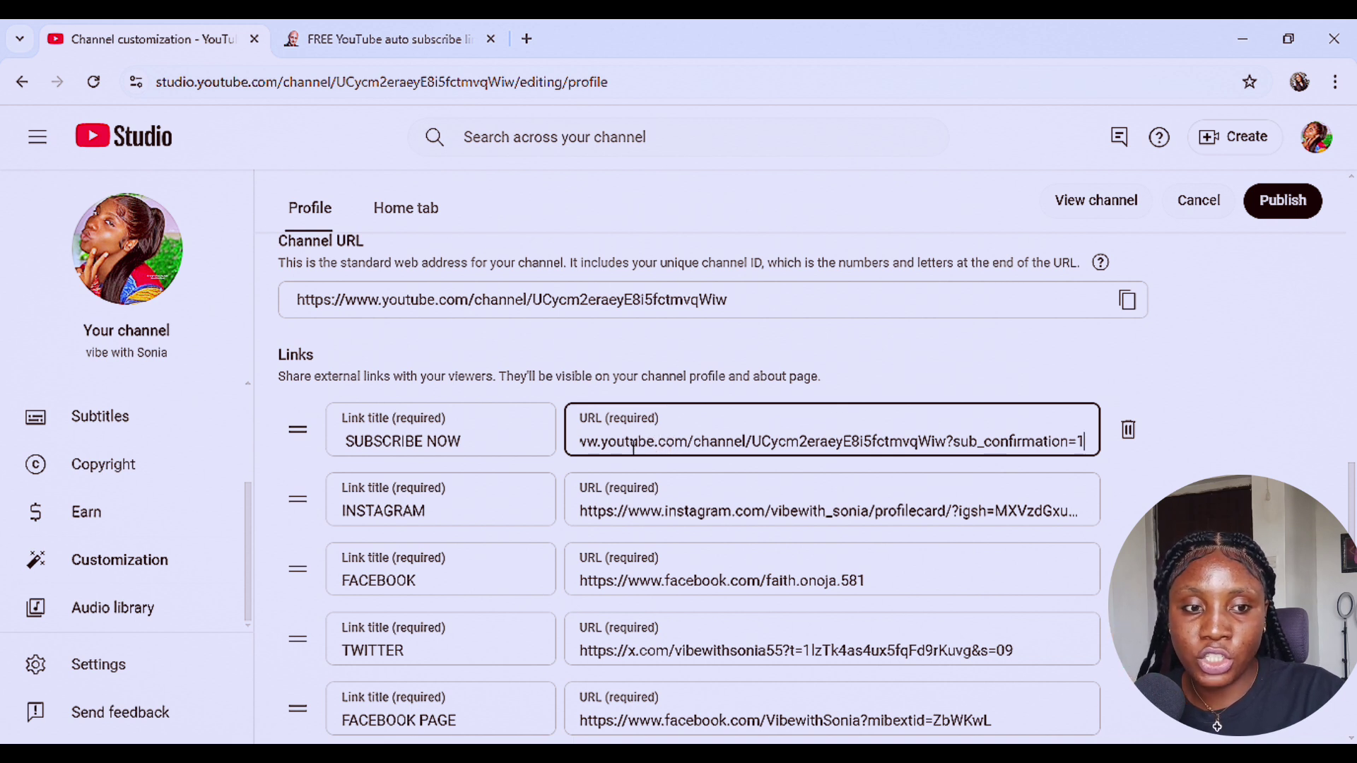
pyautogui.click(1275, 221)
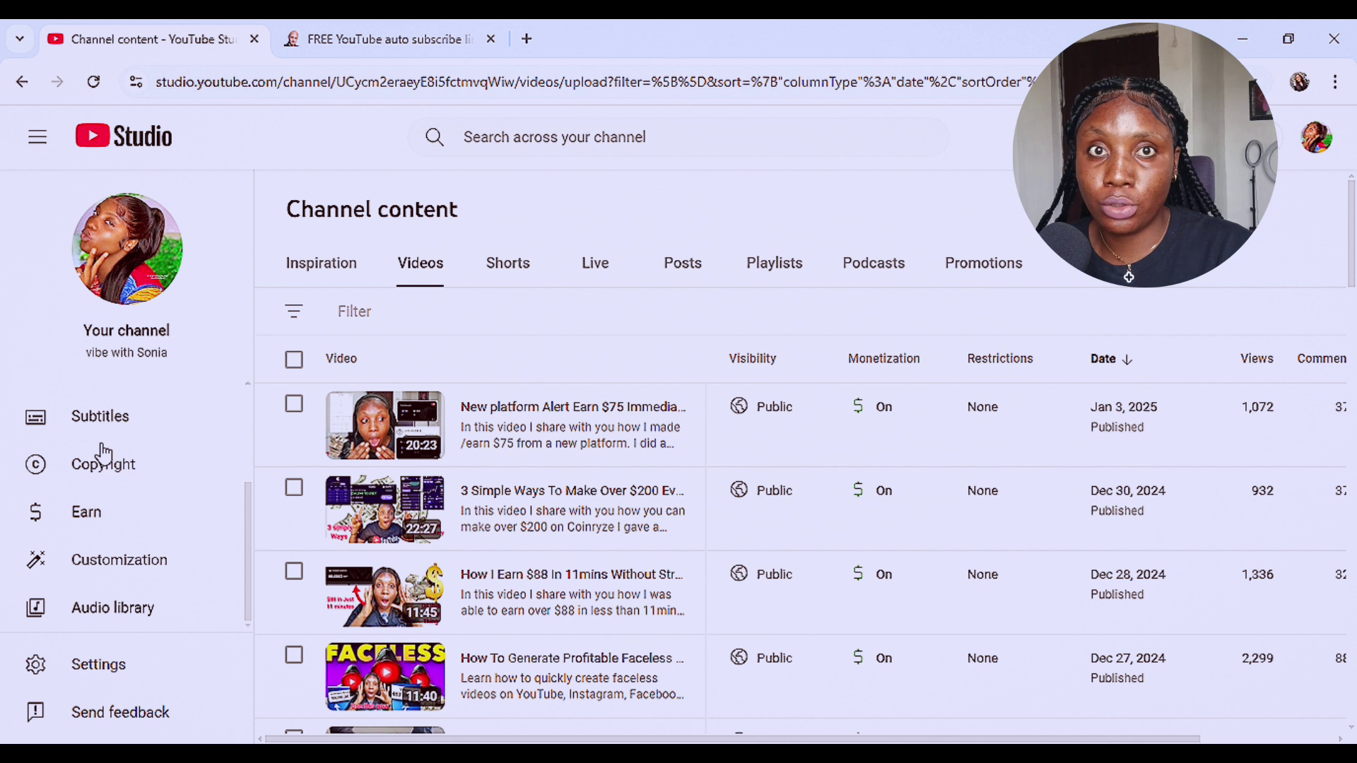
# - Open the details of the RELOCATION, PREGNANCY AND MORE video from the channel content and read through its description
pyautogui.scroll(3, 118, 451)
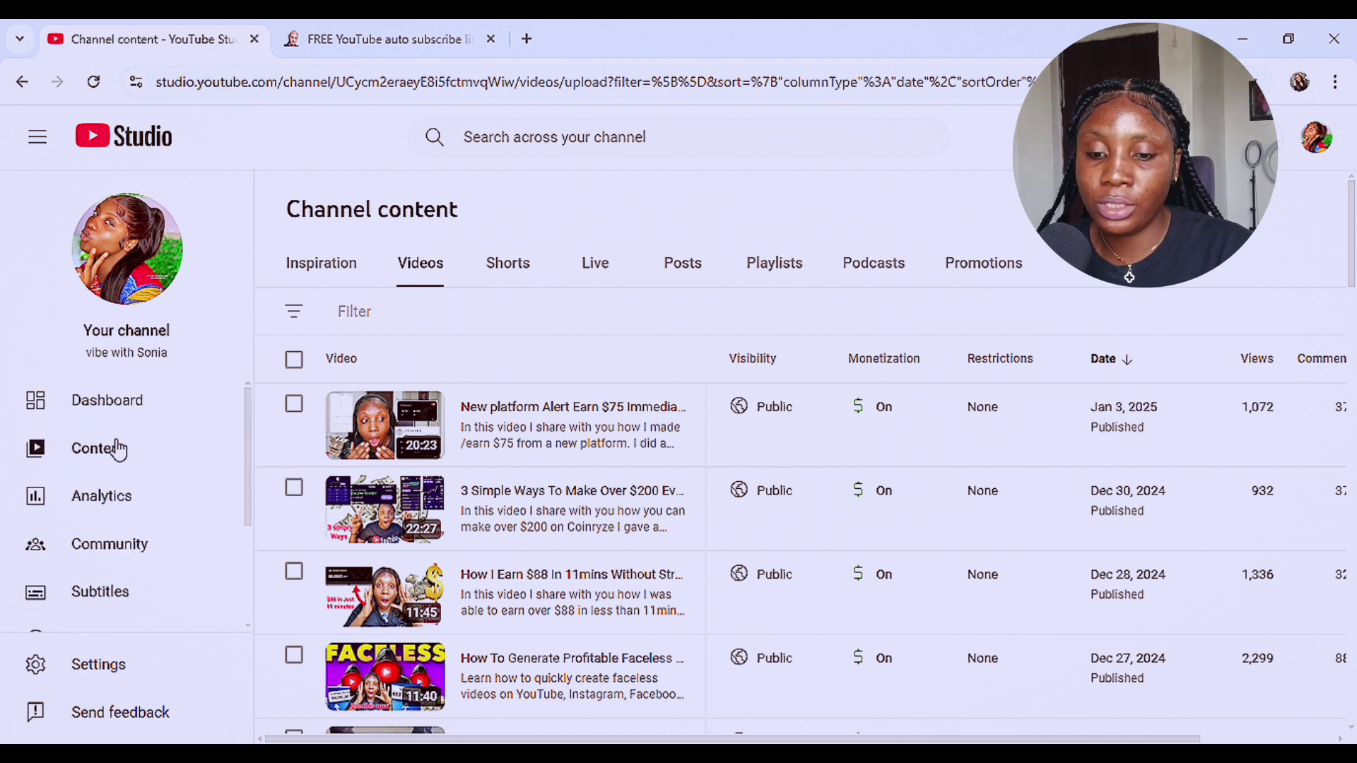
pyautogui.scroll(-3, 118, 548)
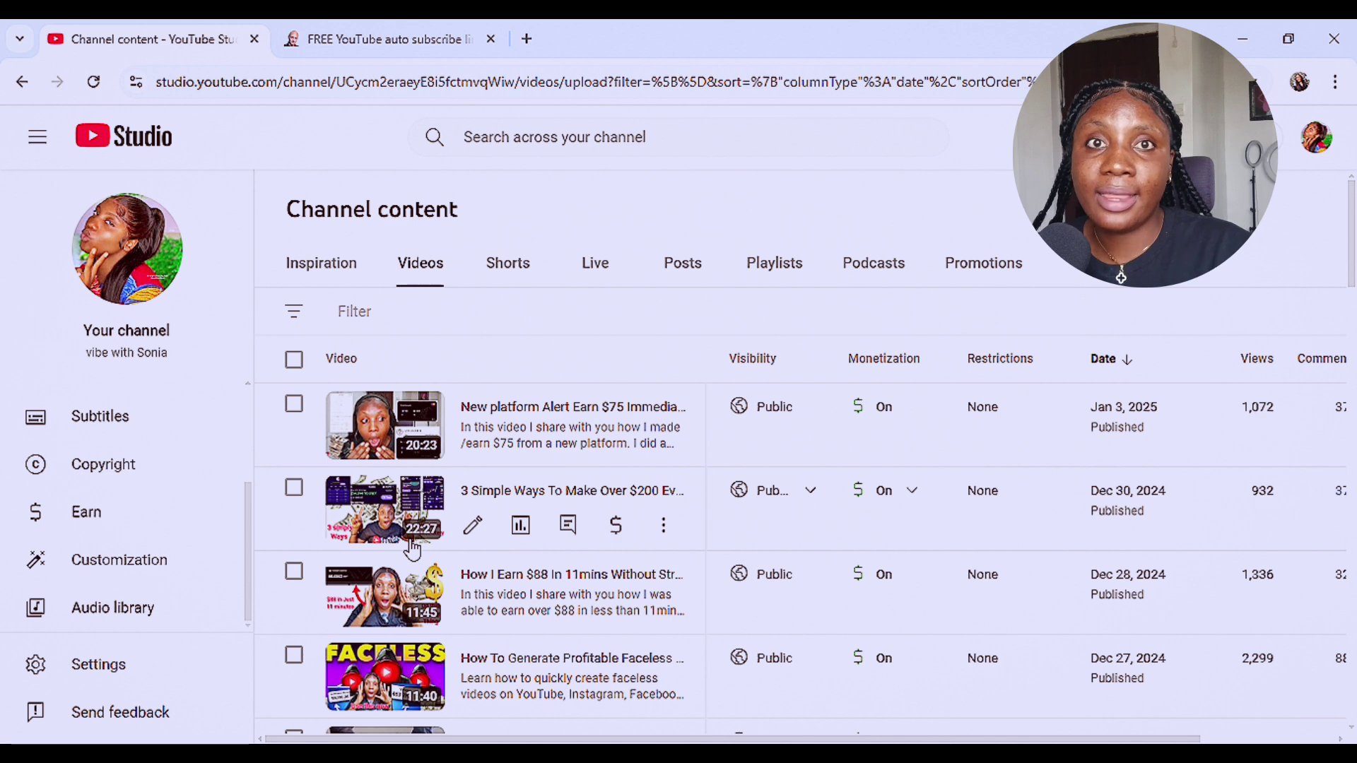
pyautogui.scroll(-4, 414, 548)
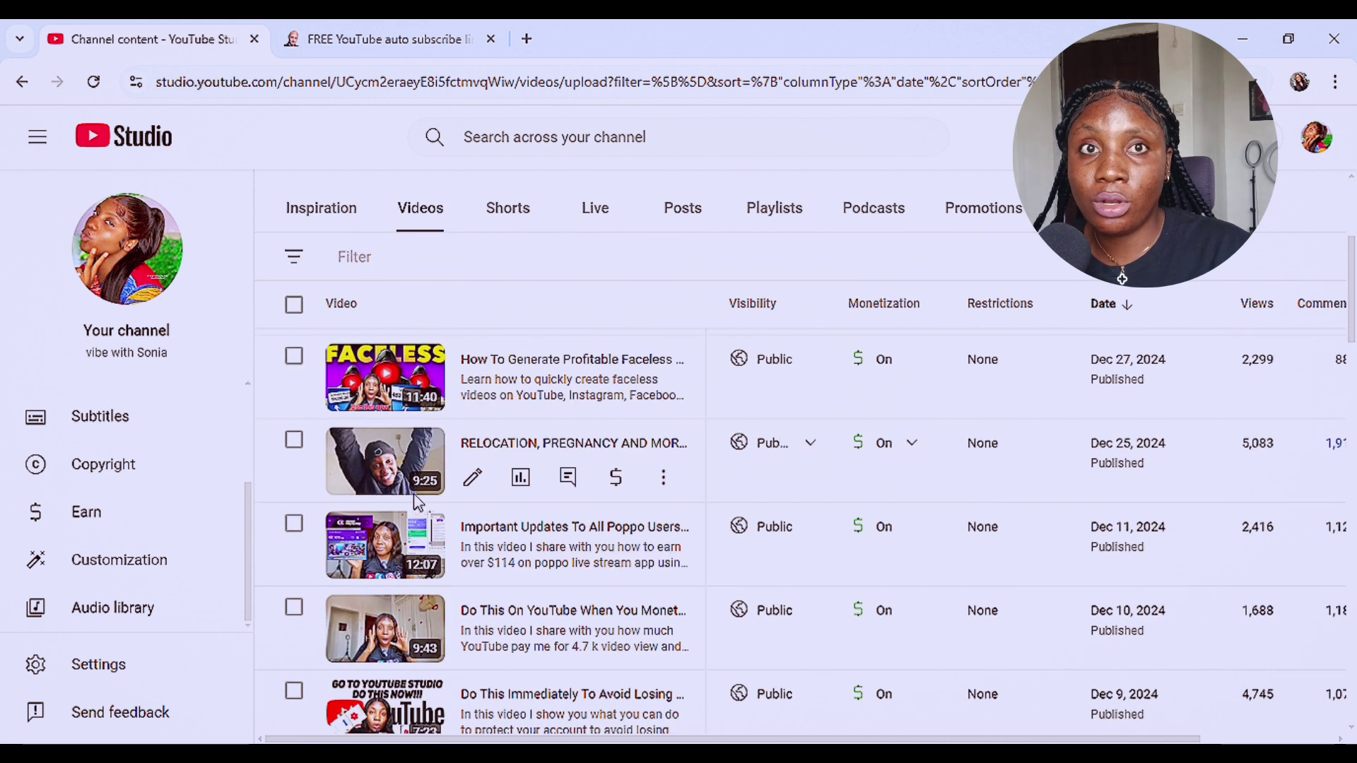
pyautogui.click(412, 481)
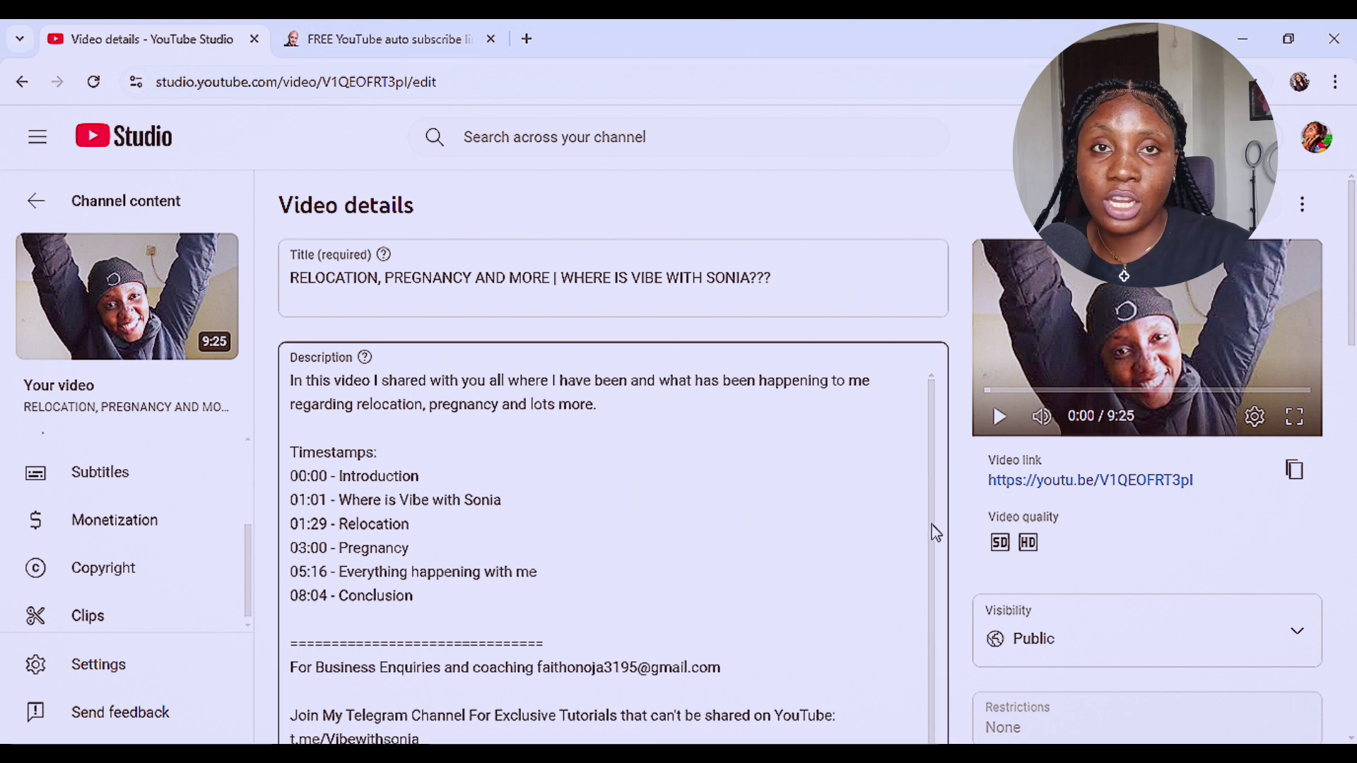
pyautogui.scroll(-3, 930, 532)
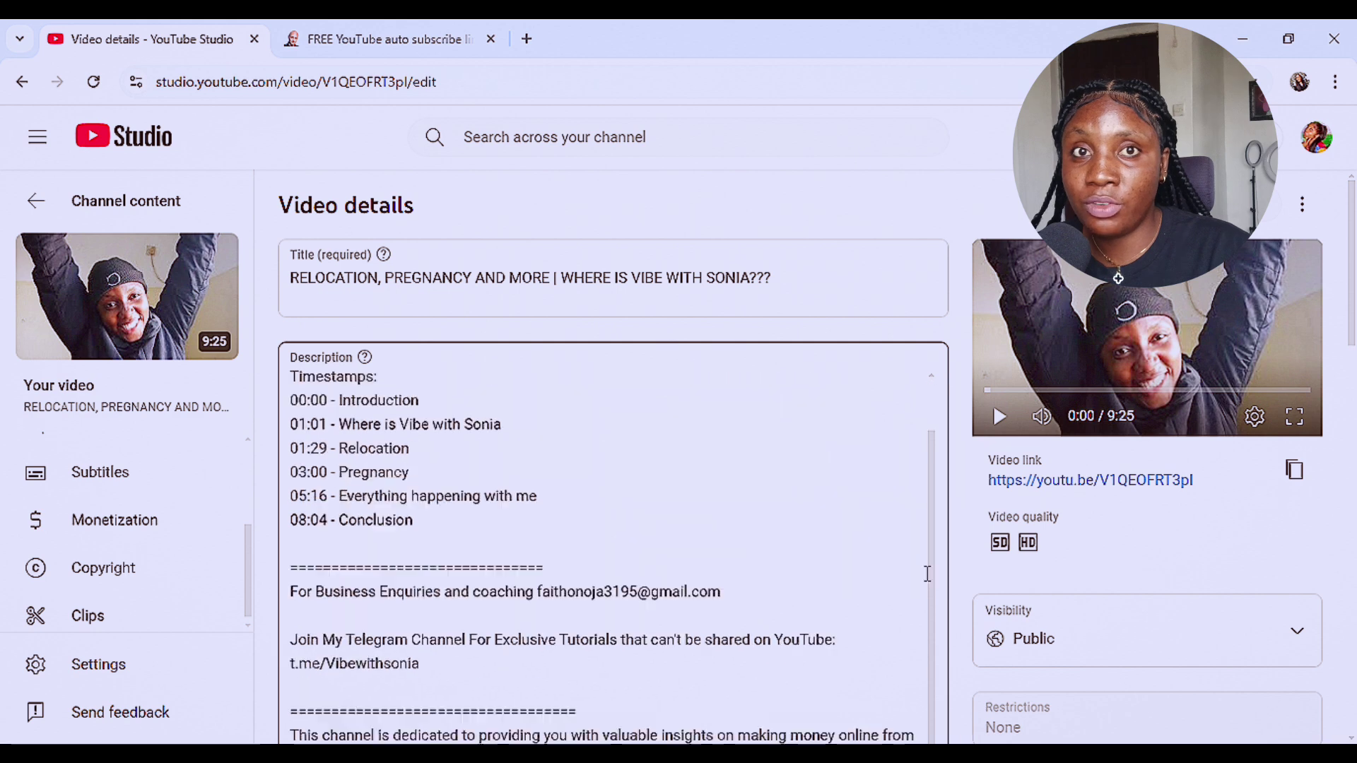
pyautogui.scroll(-4, 1014, 675)
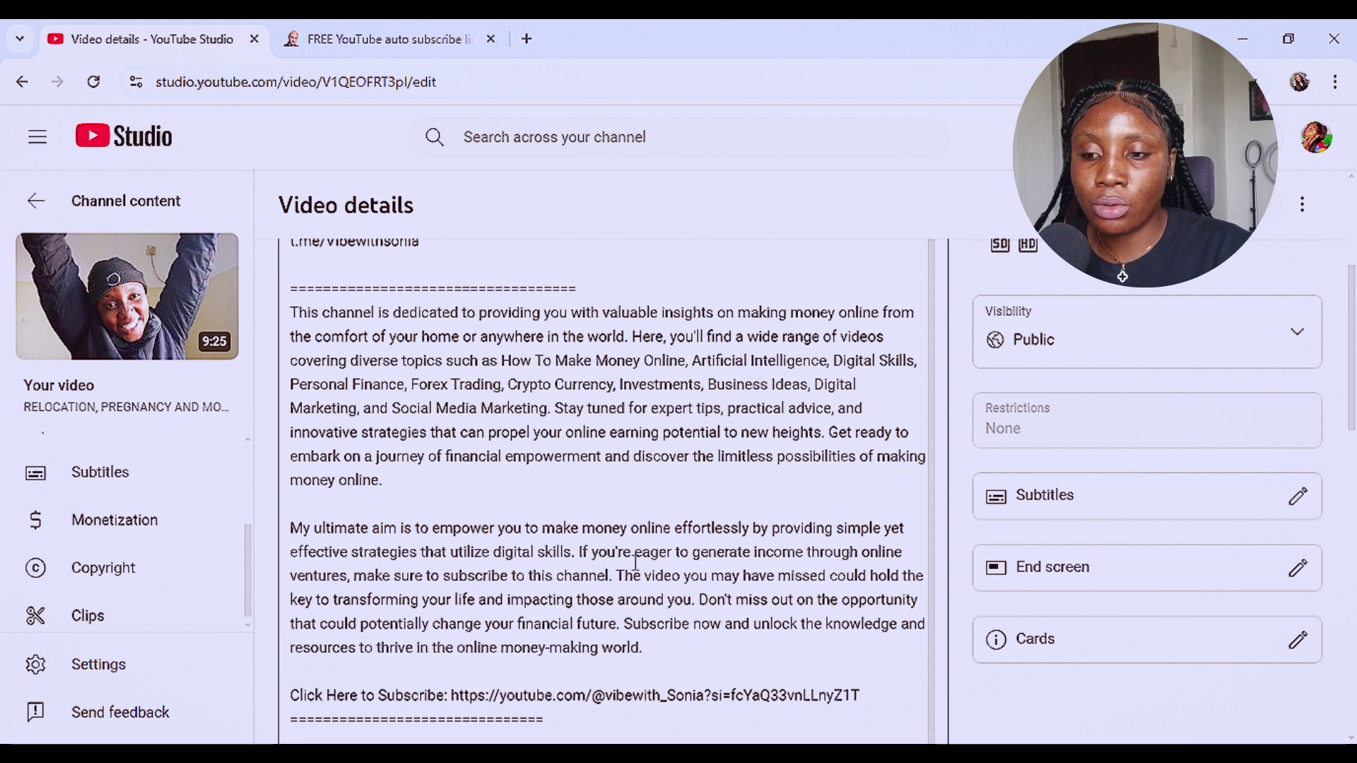
pyautogui.scroll(8, 424, 587)
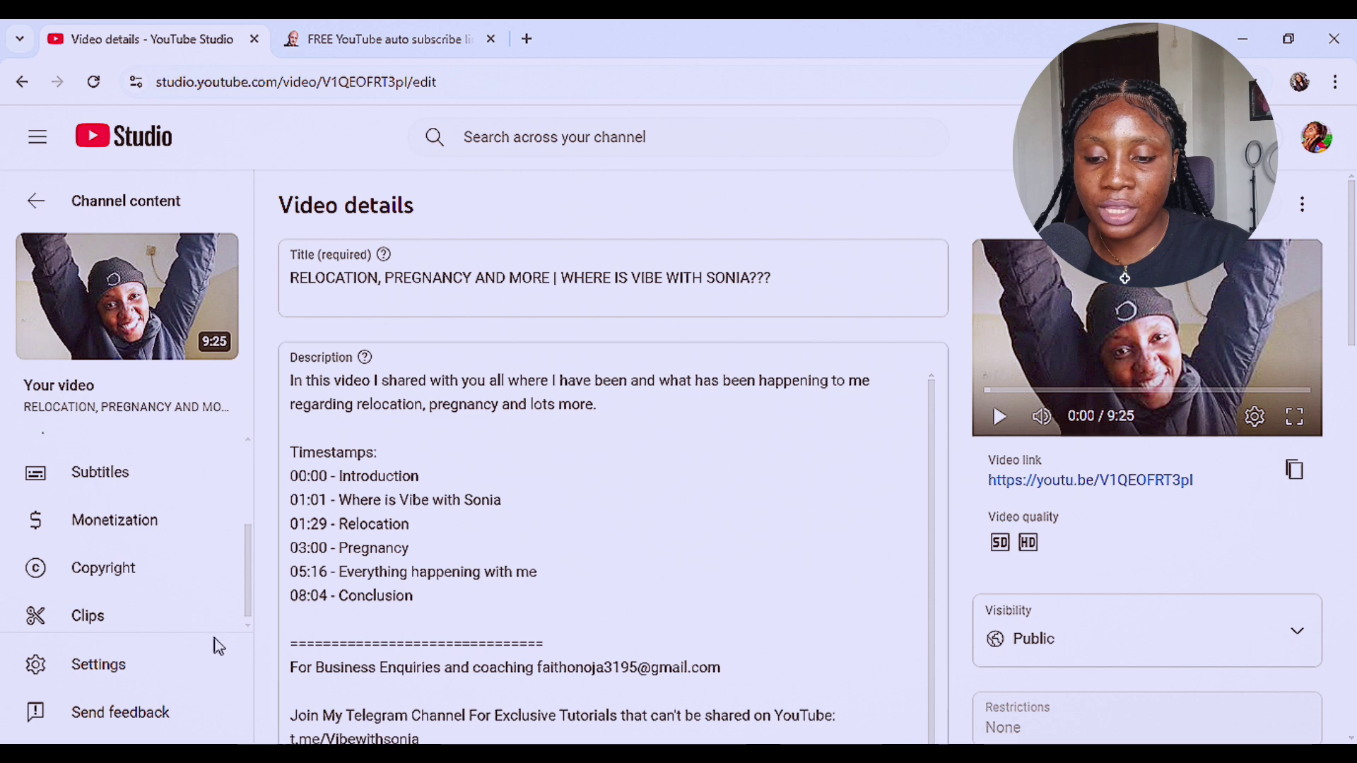
# - Return to the channel content, reopen the RELOCATION, PREGNANCY AND MORE video's details and open its end screen for editing
pyautogui.click(36, 201)
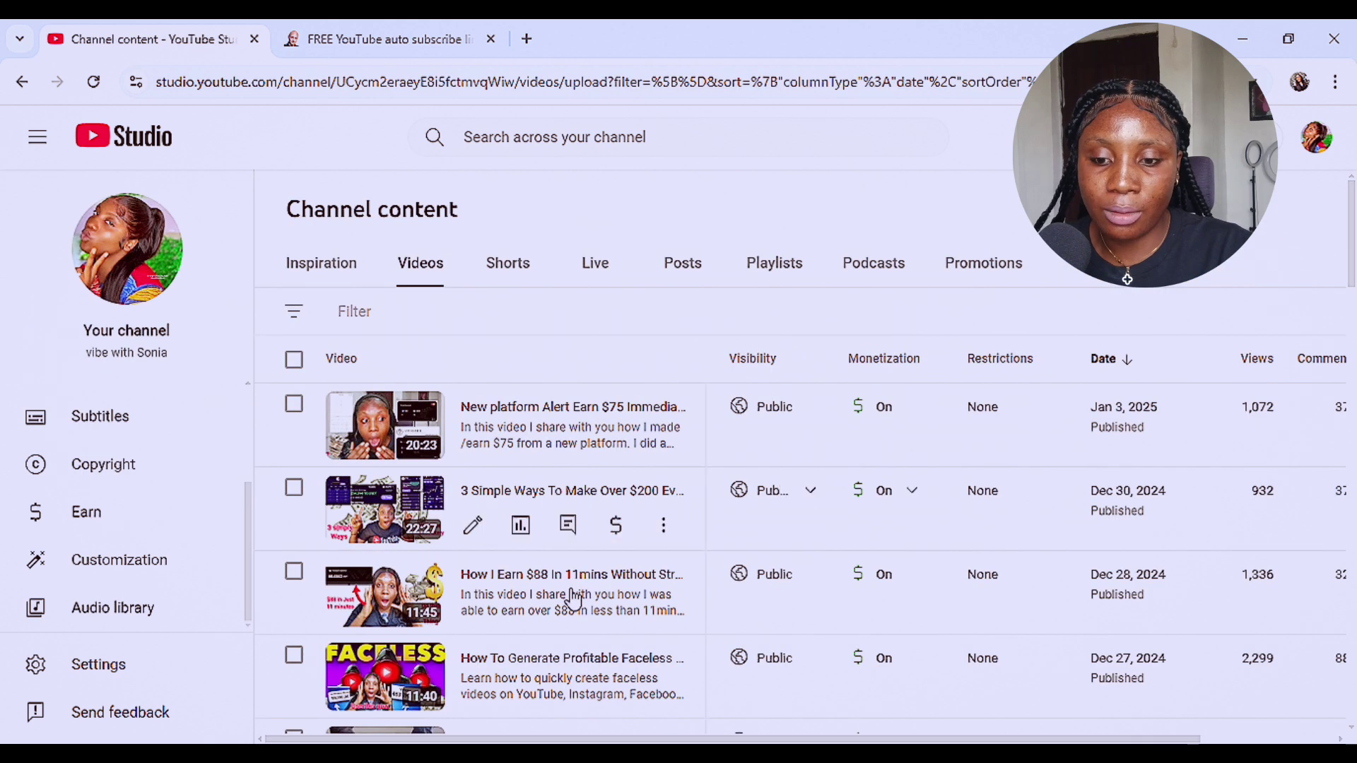
pyautogui.scroll(-5, 460, 565)
pyautogui.click(391, 365)
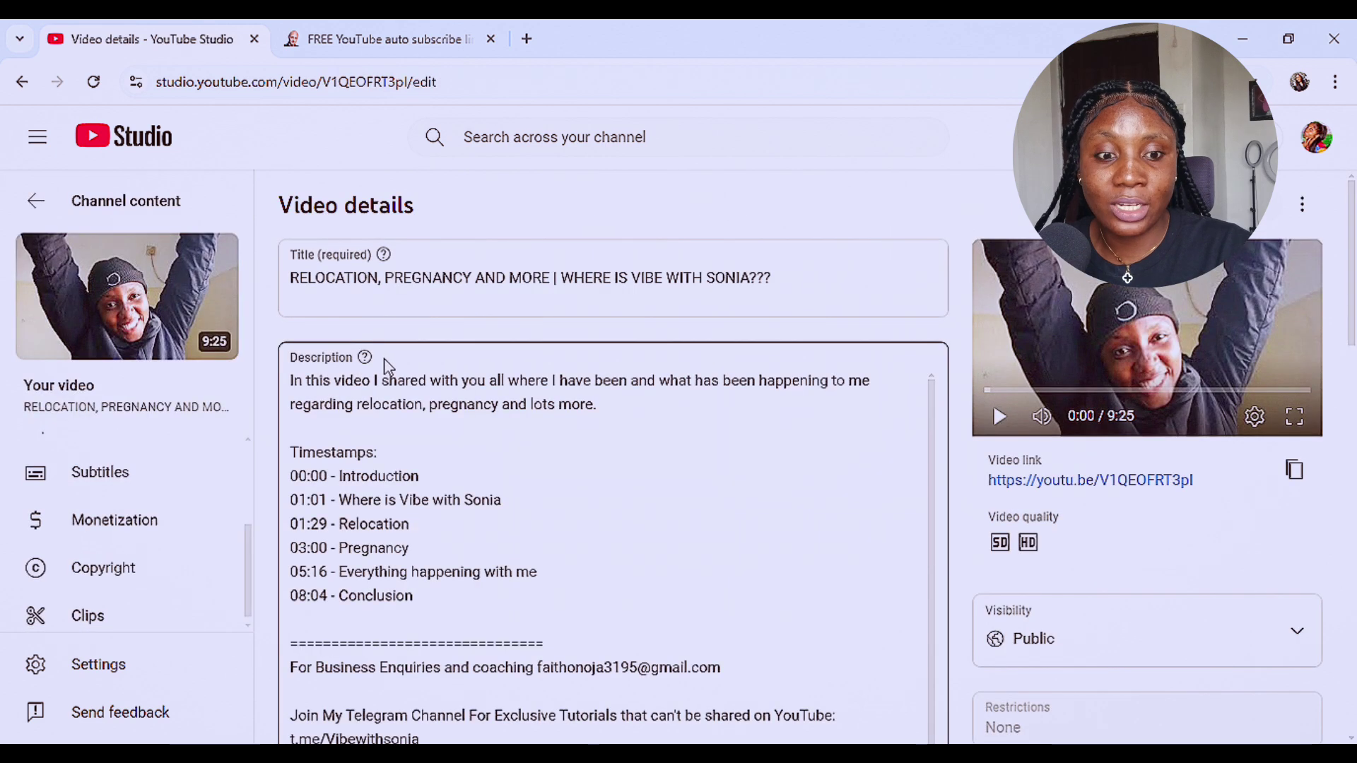
pyautogui.scroll(-8, 505, 384)
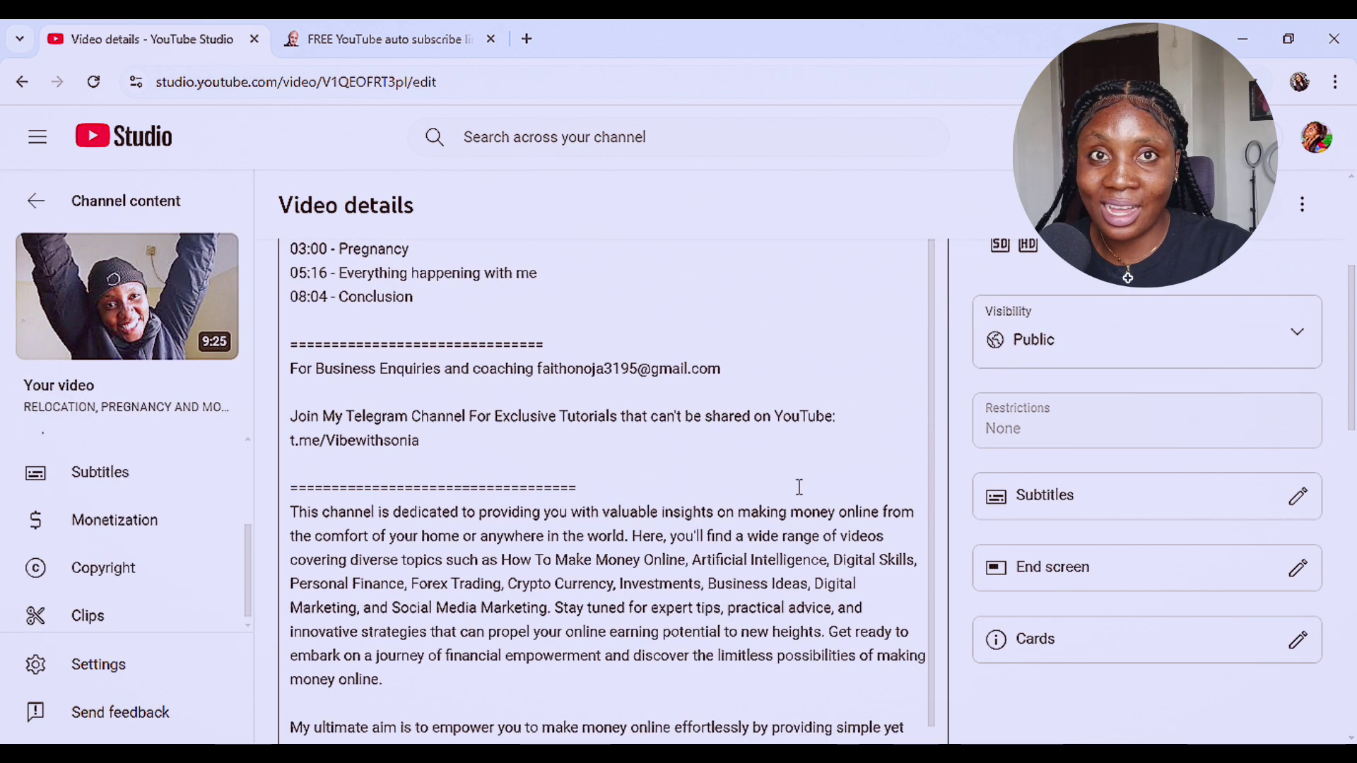
pyautogui.scroll(-2, 978, 522)
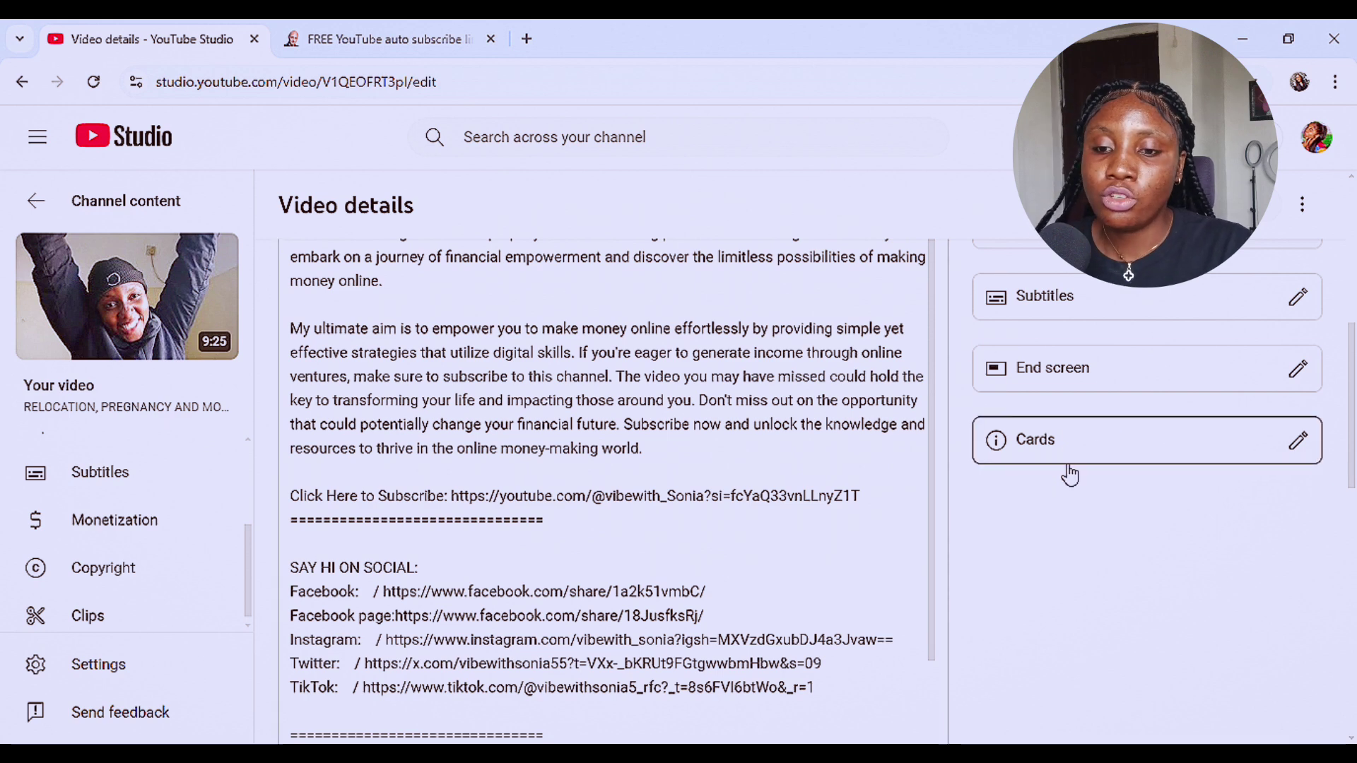
pyautogui.click(1086, 389)
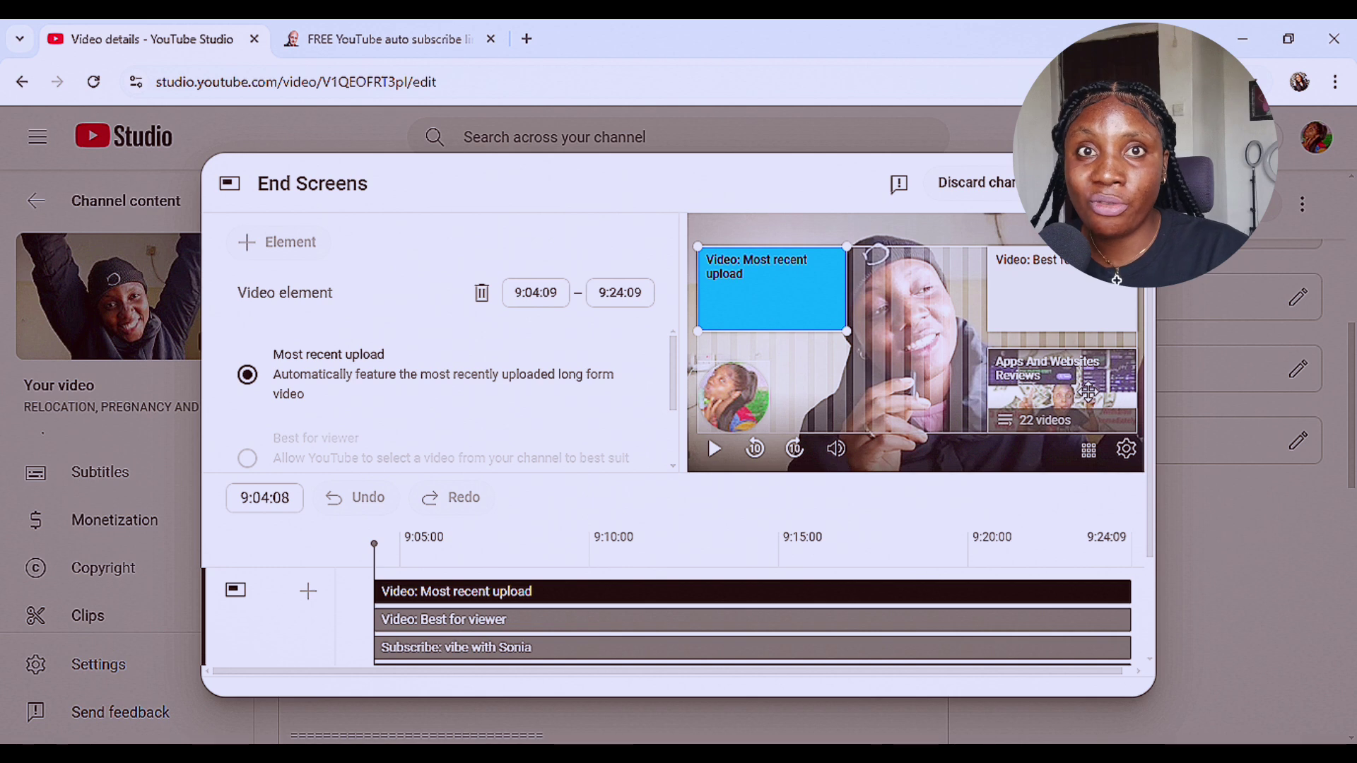
# - Delete the Apps And Websites Reviews playlist element from the video's end screen
pyautogui.scroll(-2, 636, 470)
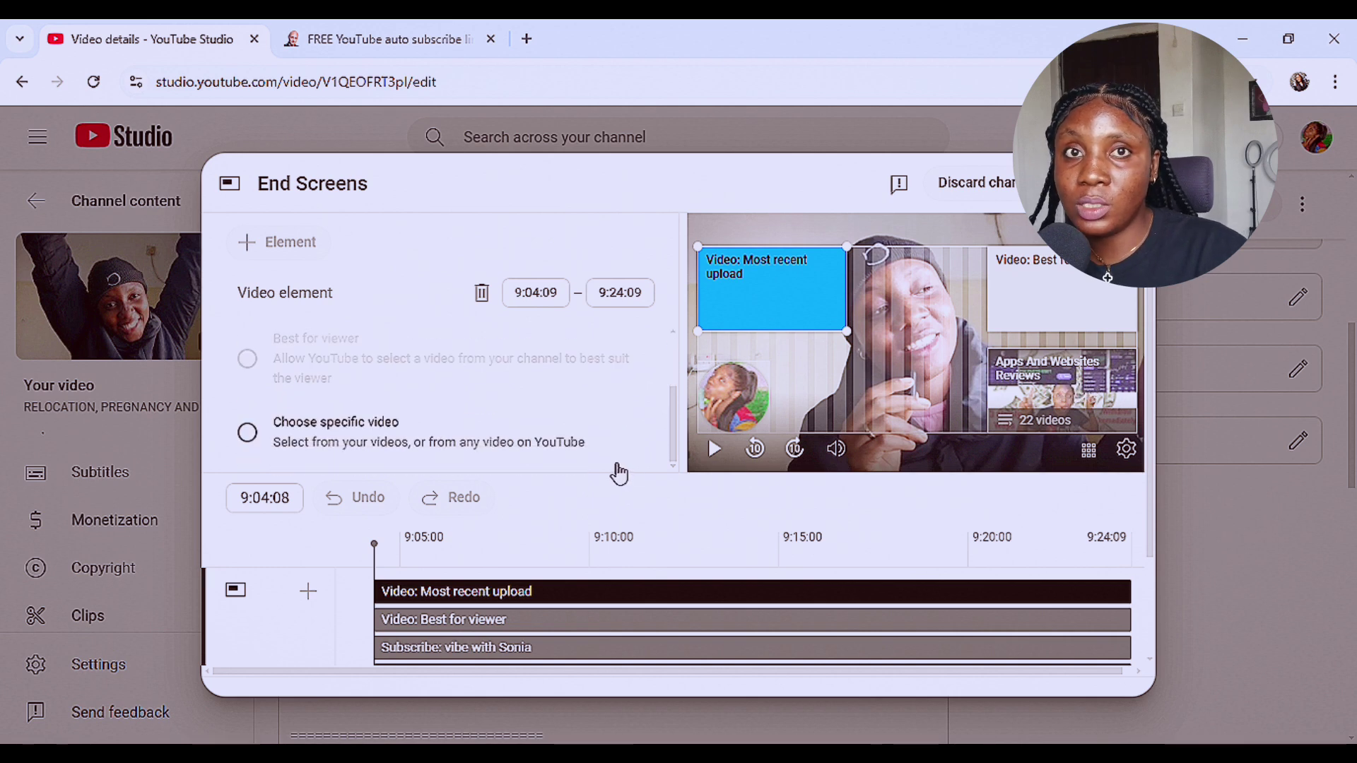
pyautogui.scroll(-2, 554, 622)
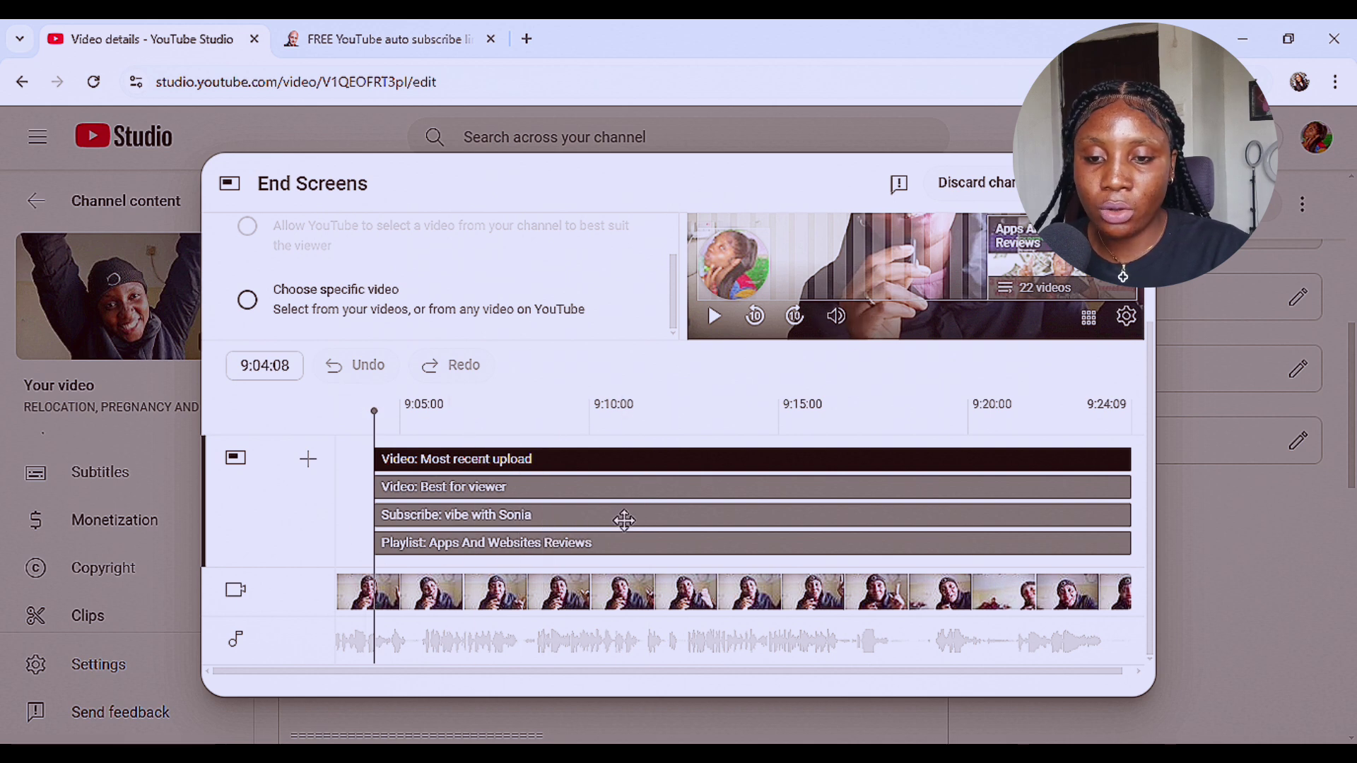
pyautogui.click(516, 552)
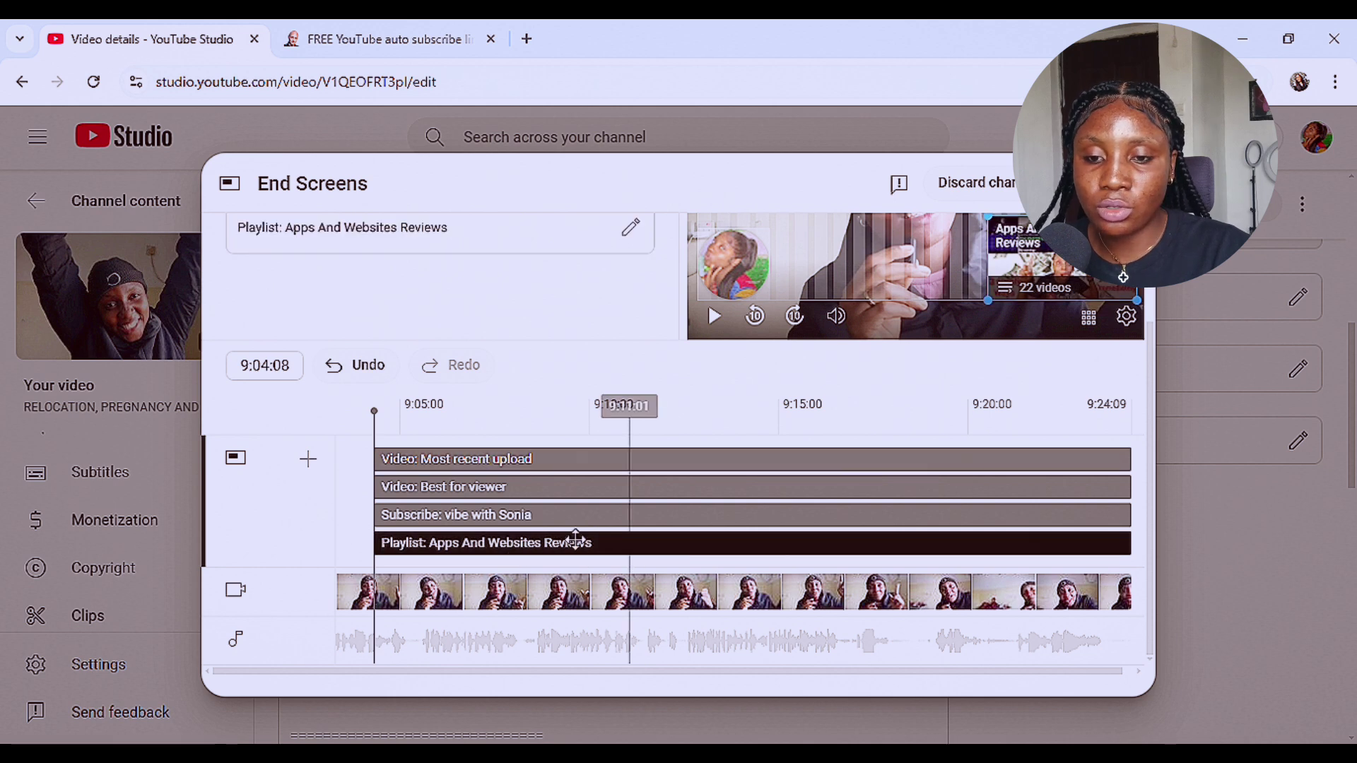
pyautogui.scroll(2, 537, 480)
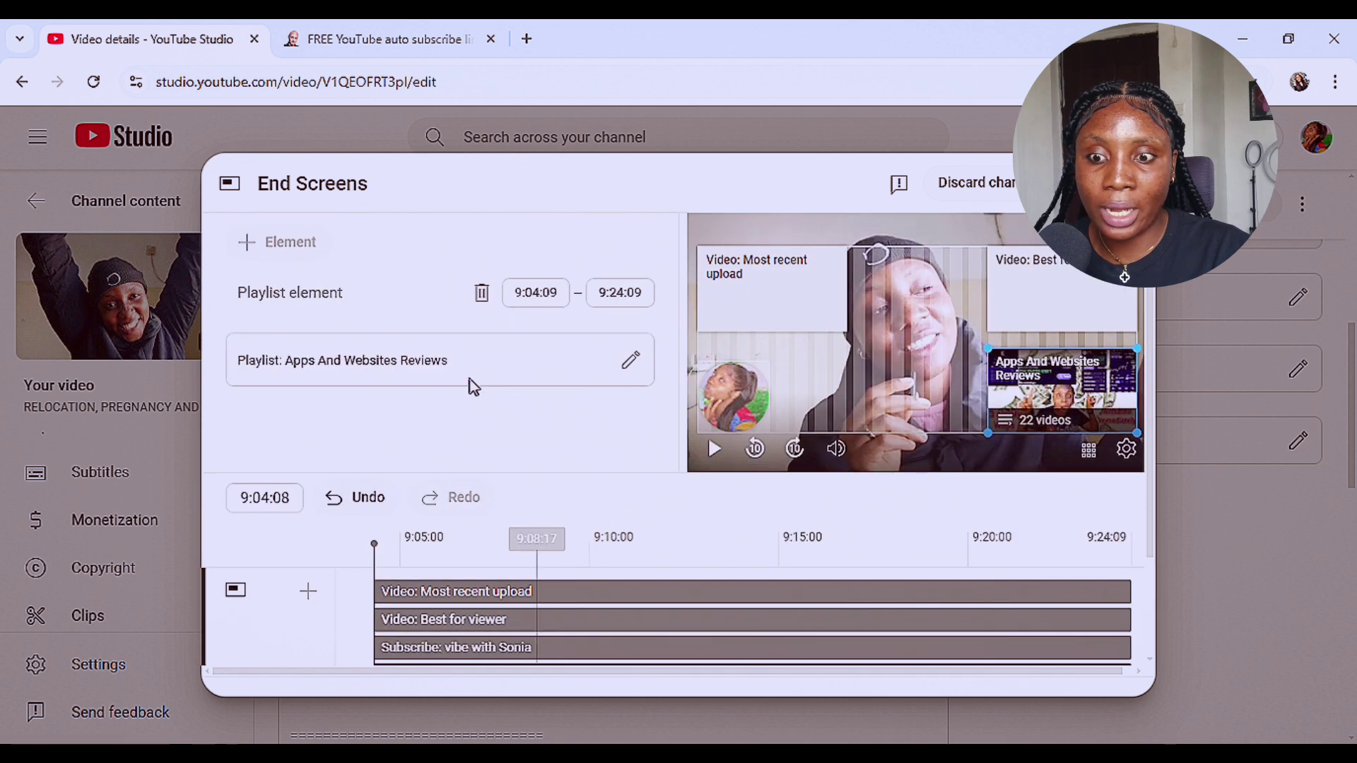
pyautogui.click(483, 292)
# - Add a Channel element promoting the Life Of Vibe With Sonia channel to the video's end screen
pyautogui.scroll(-3, 460, 453)
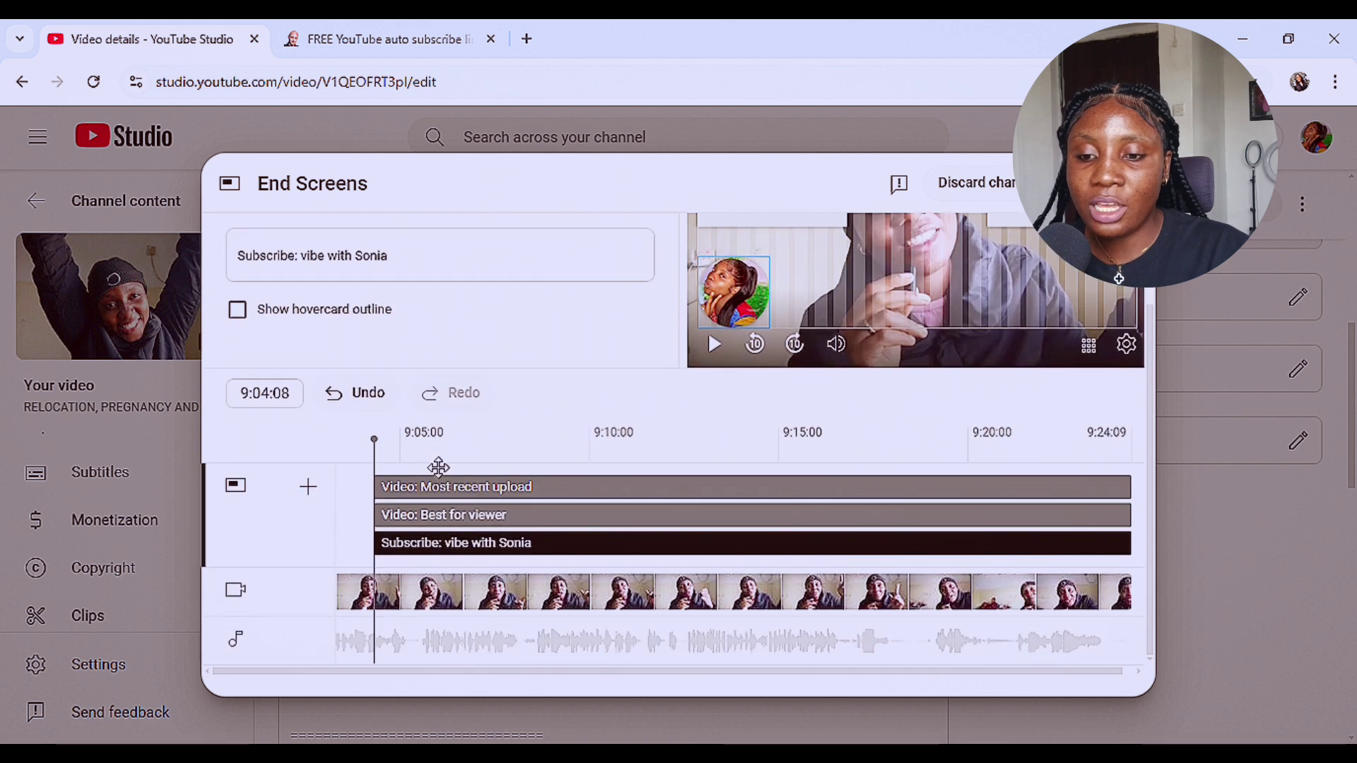
pyautogui.scroll(3, 424, 438)
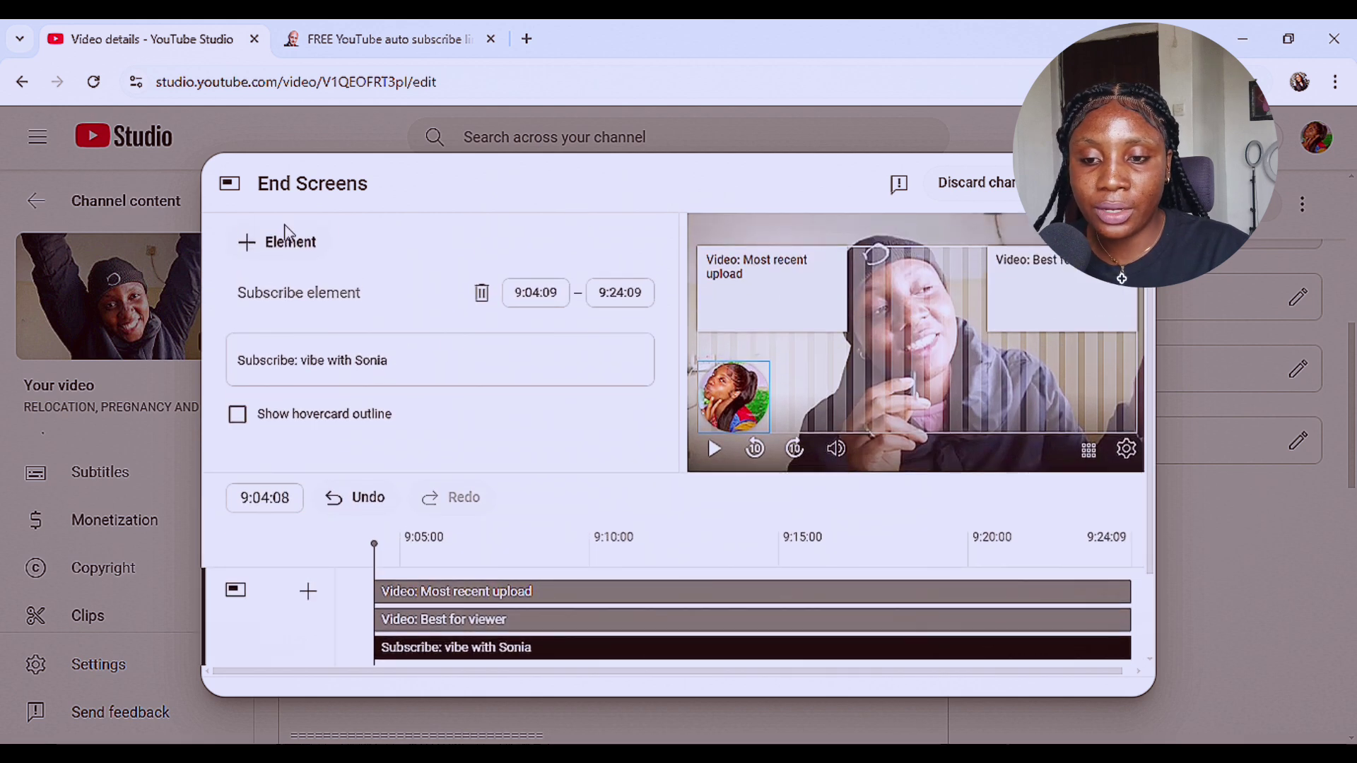
pyautogui.click(258, 242)
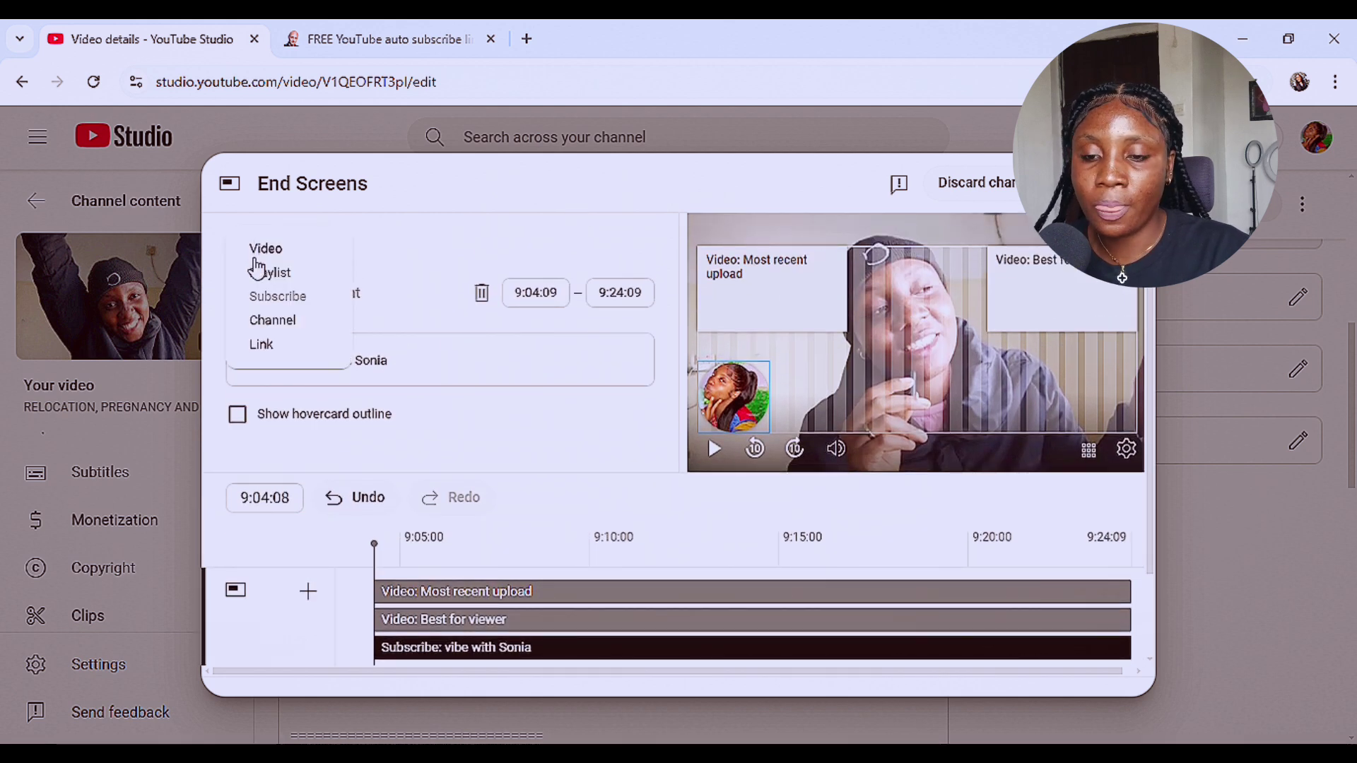
pyautogui.click(269, 325)
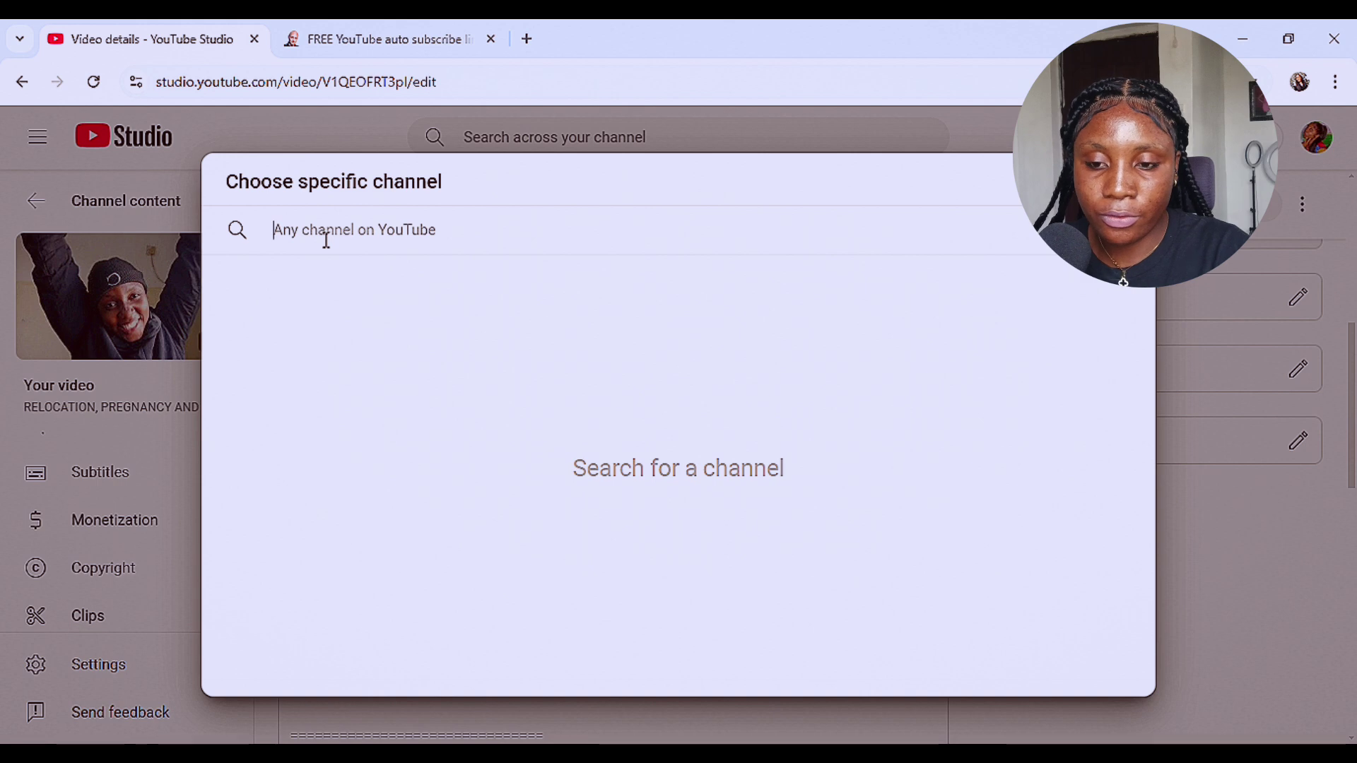
pyautogui.write('LI')
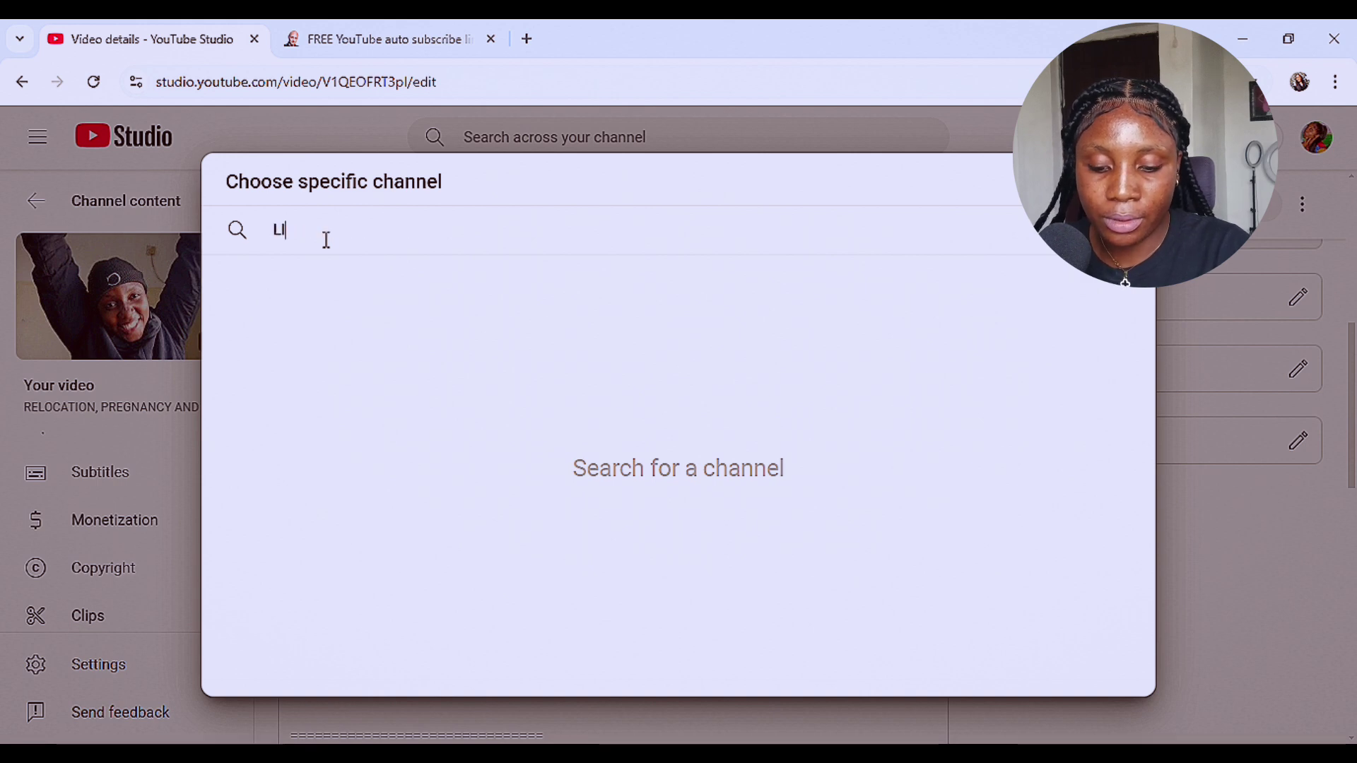
pyautogui.write('FE')
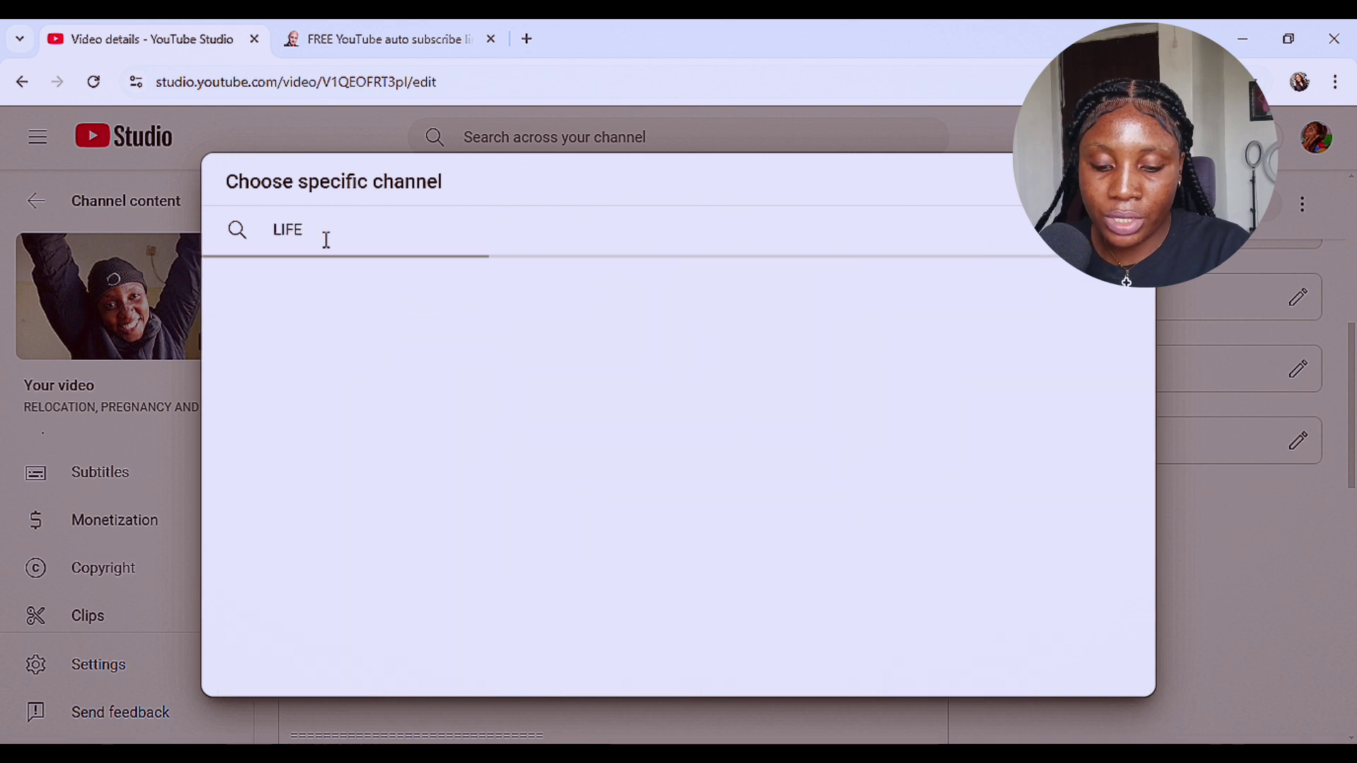
pyautogui.write(' OF VIBE')
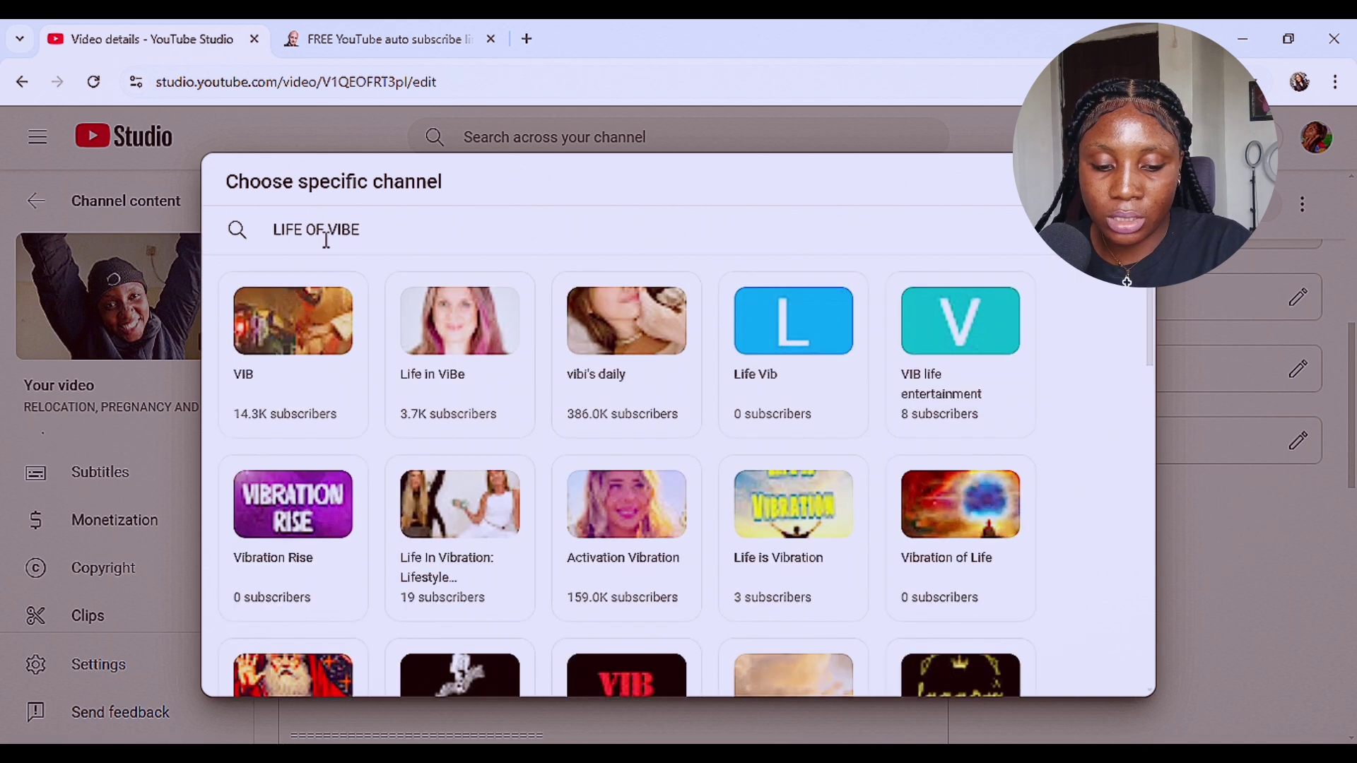
pyautogui.write(' W')
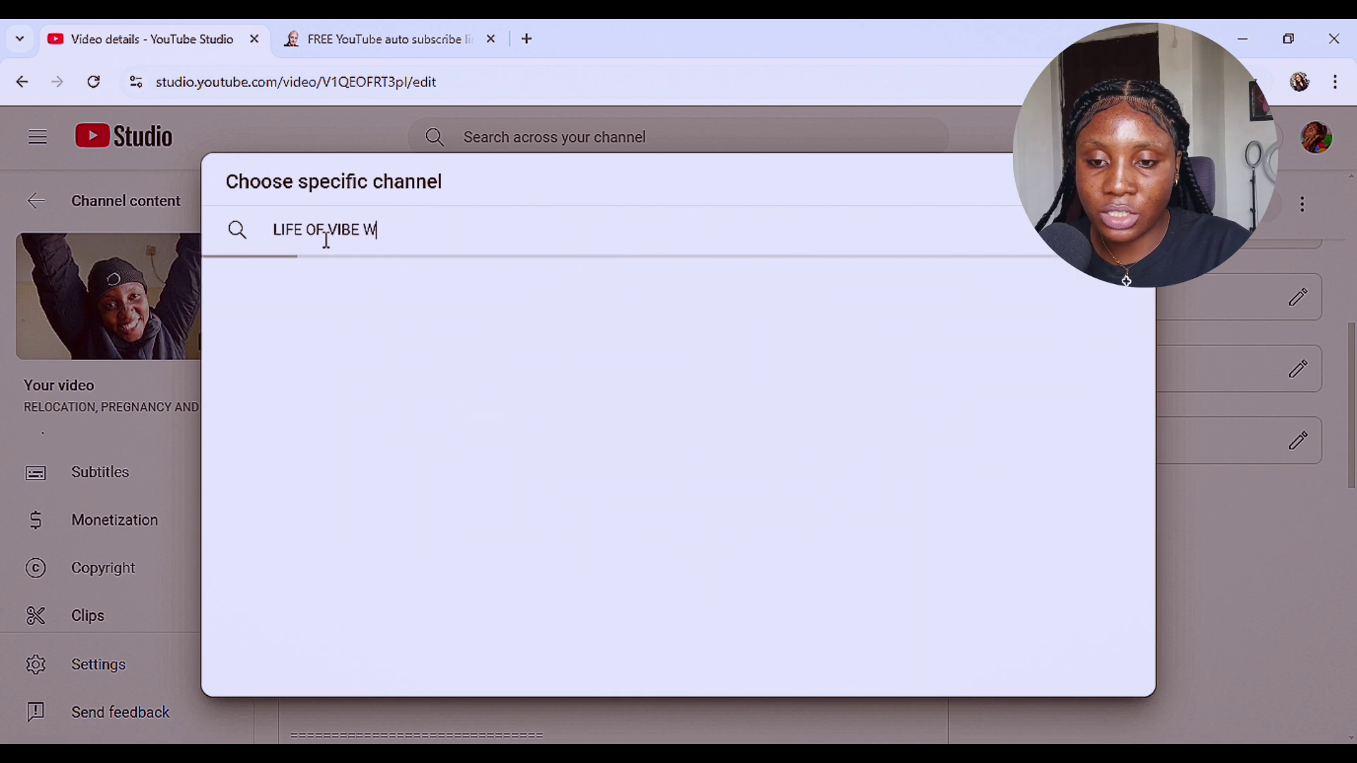
pyautogui.write('ITH S')
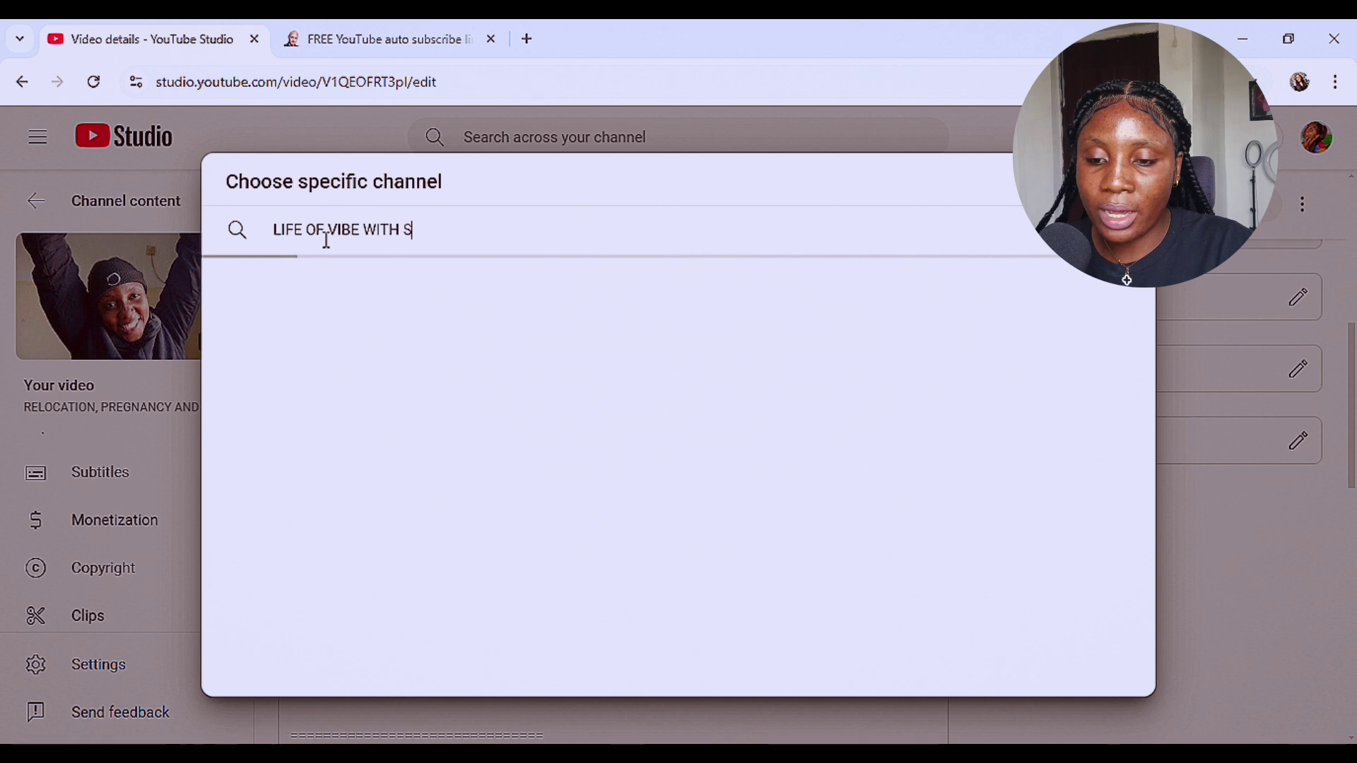
pyautogui.write('ONI')
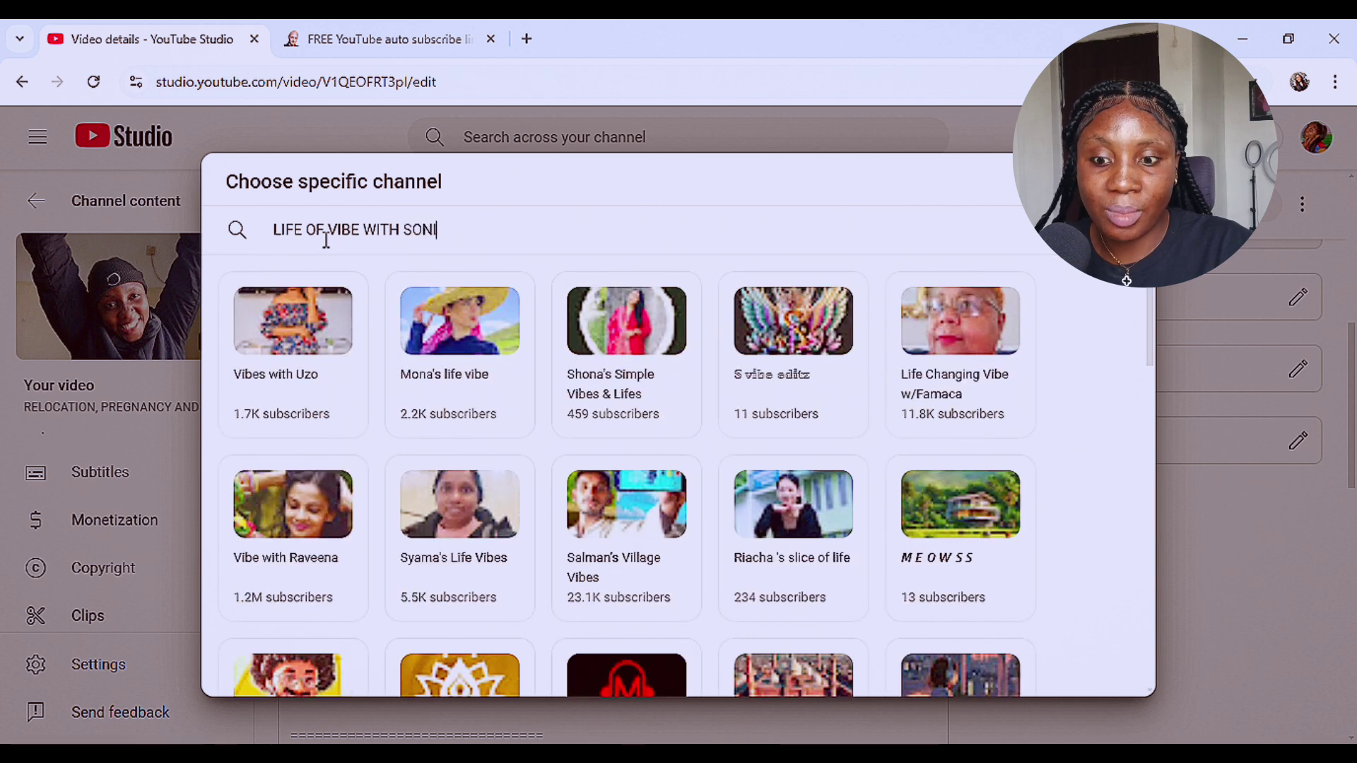
pyautogui.write('A')
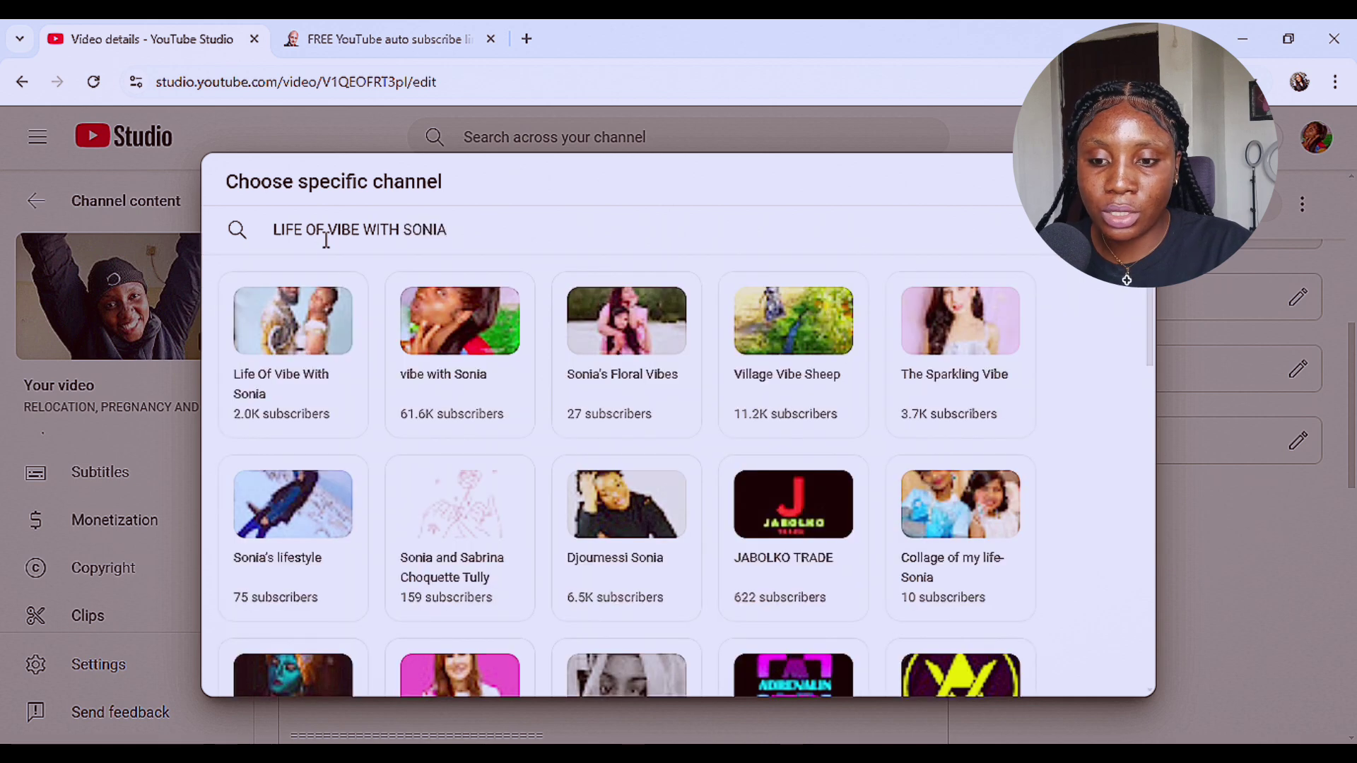
pyautogui.click(299, 316)
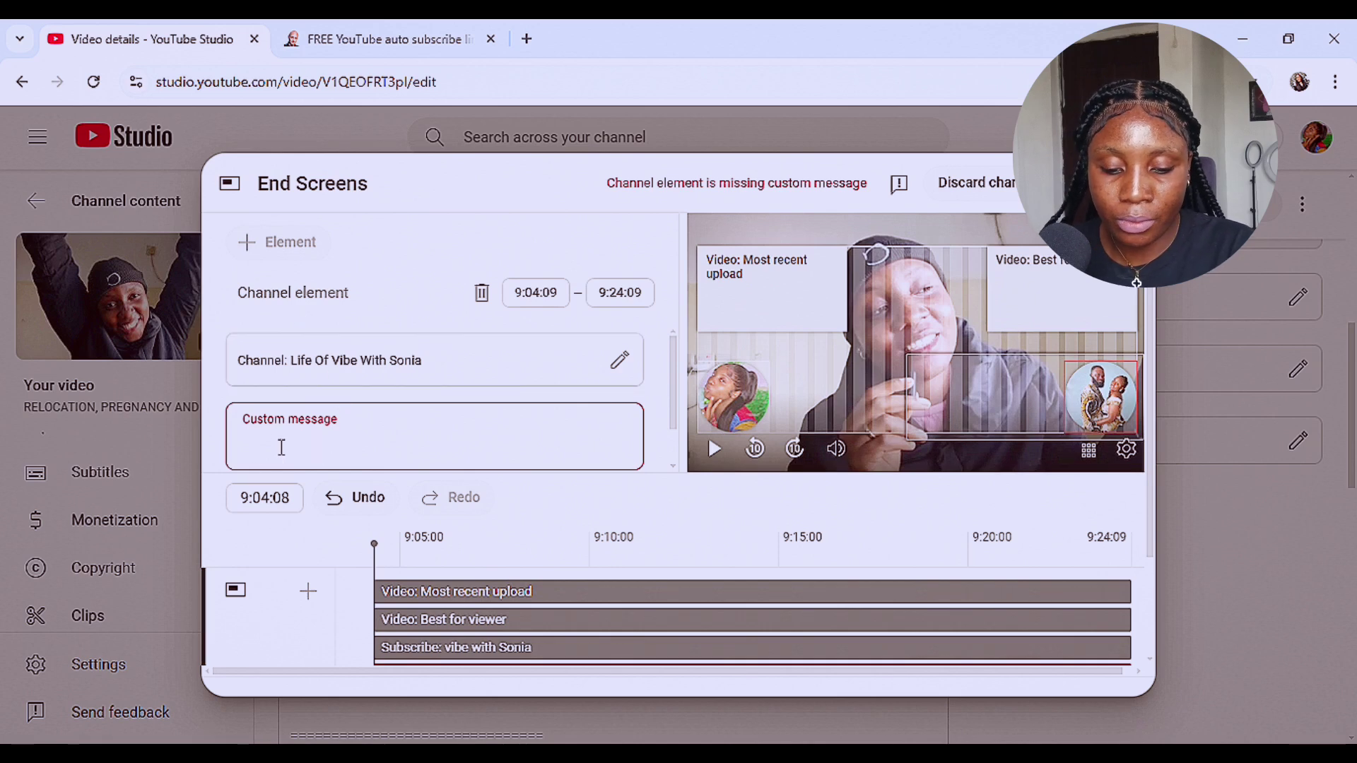
# - Set the channel element's custom message to SUBSCRIBE TO MY LIFESTYLE CHANNEL
pyautogui.click(302, 438)
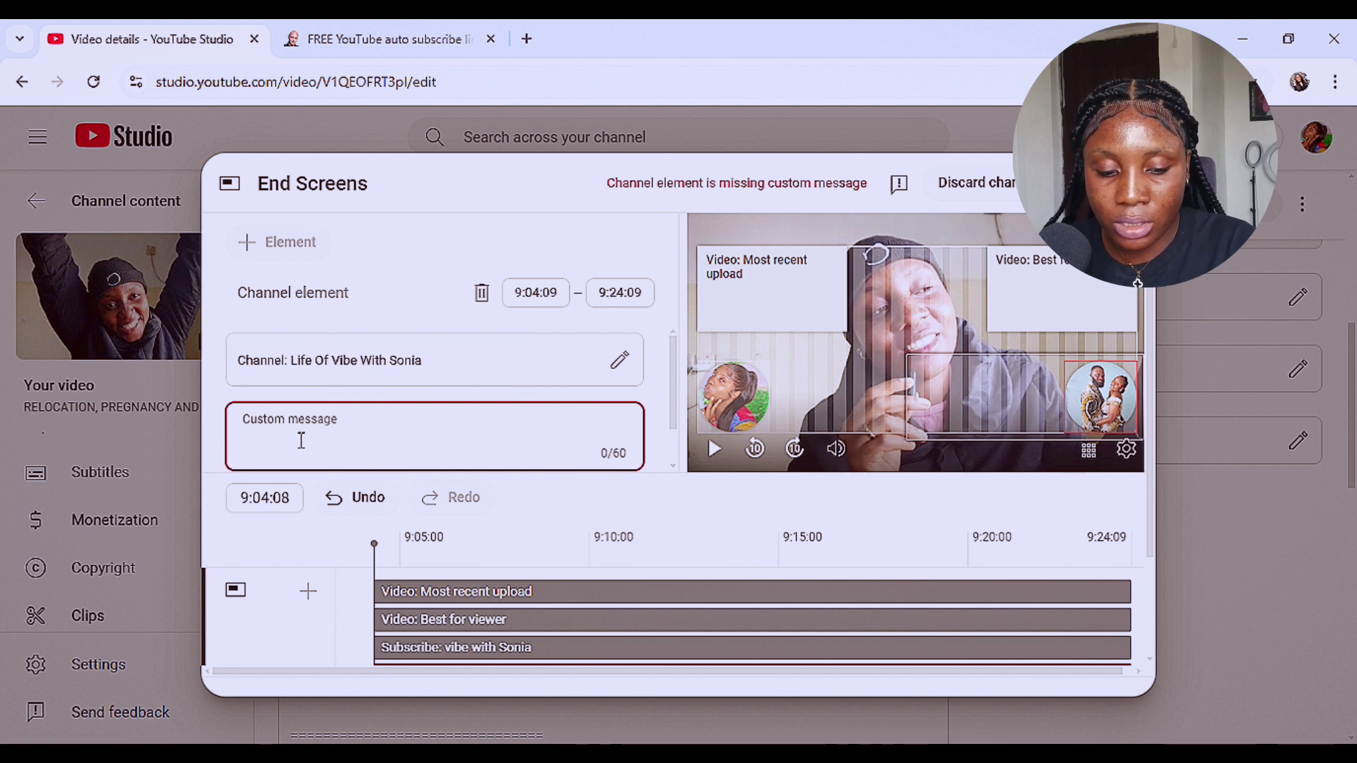
pyautogui.write('M')
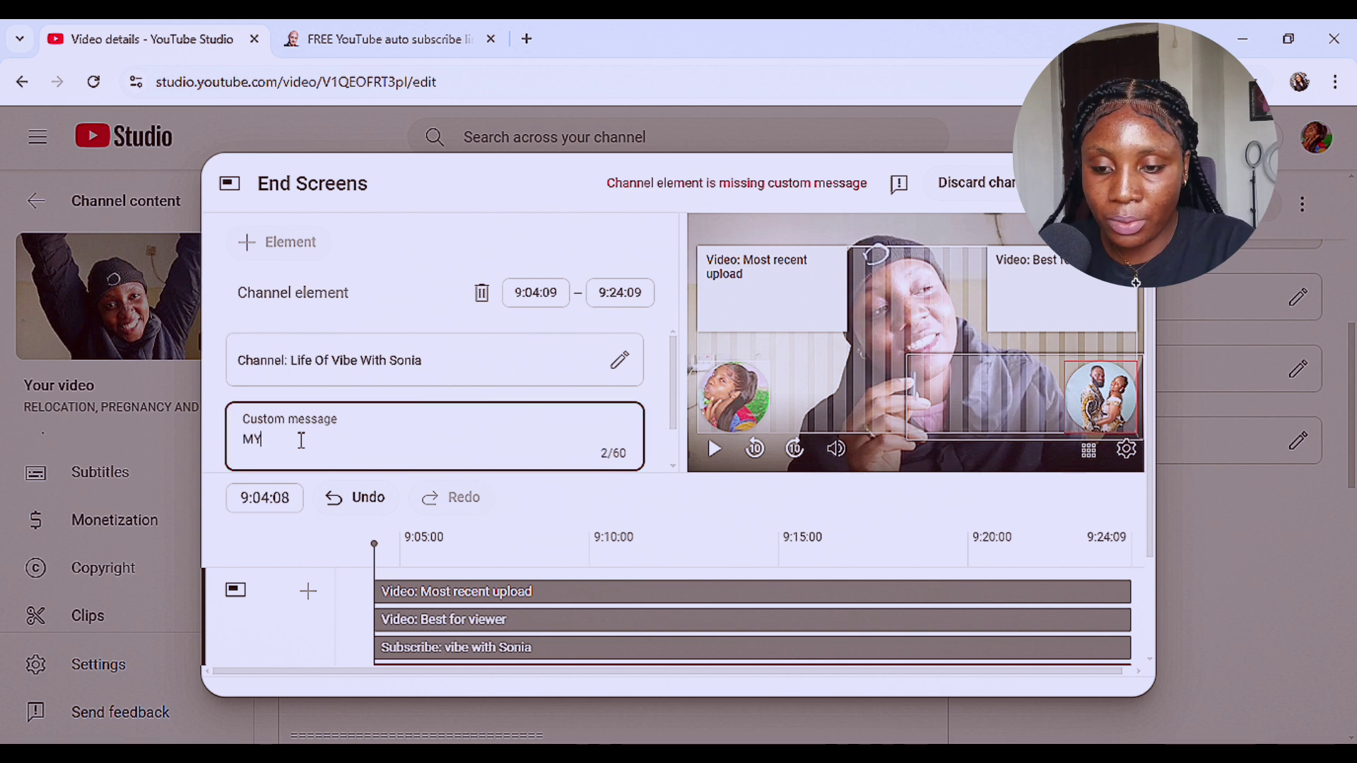
pyautogui.press('BackSpace')
pyautogui.write('SUB')
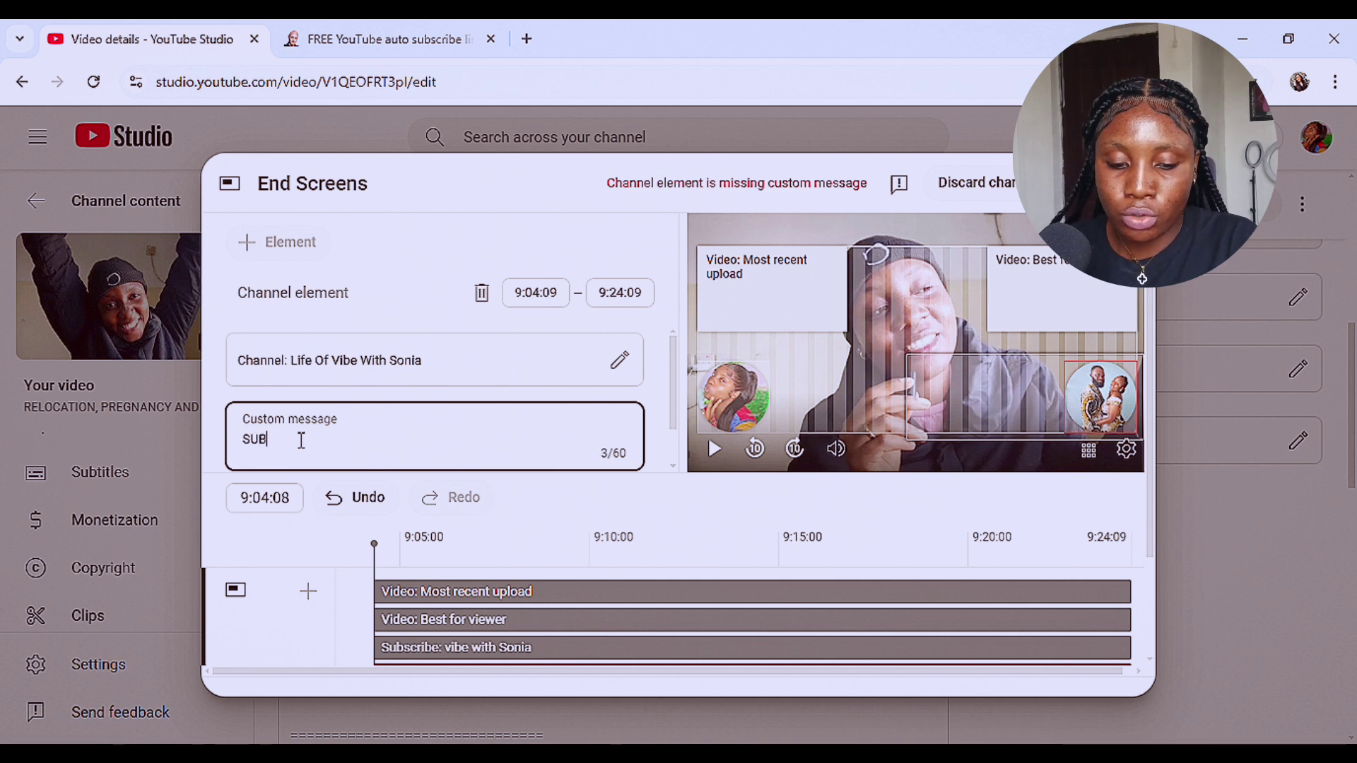
pyautogui.write('SCRIBE')
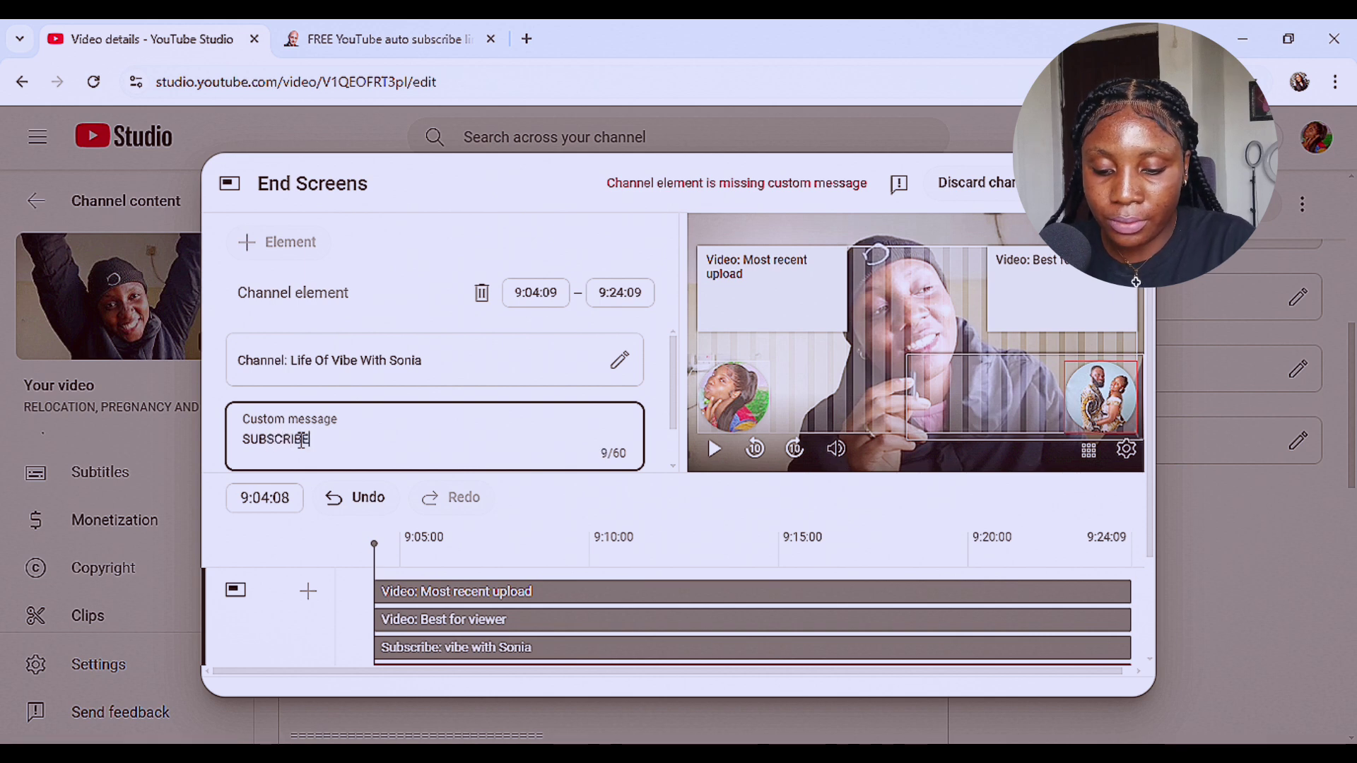
pyautogui.write(' TO')
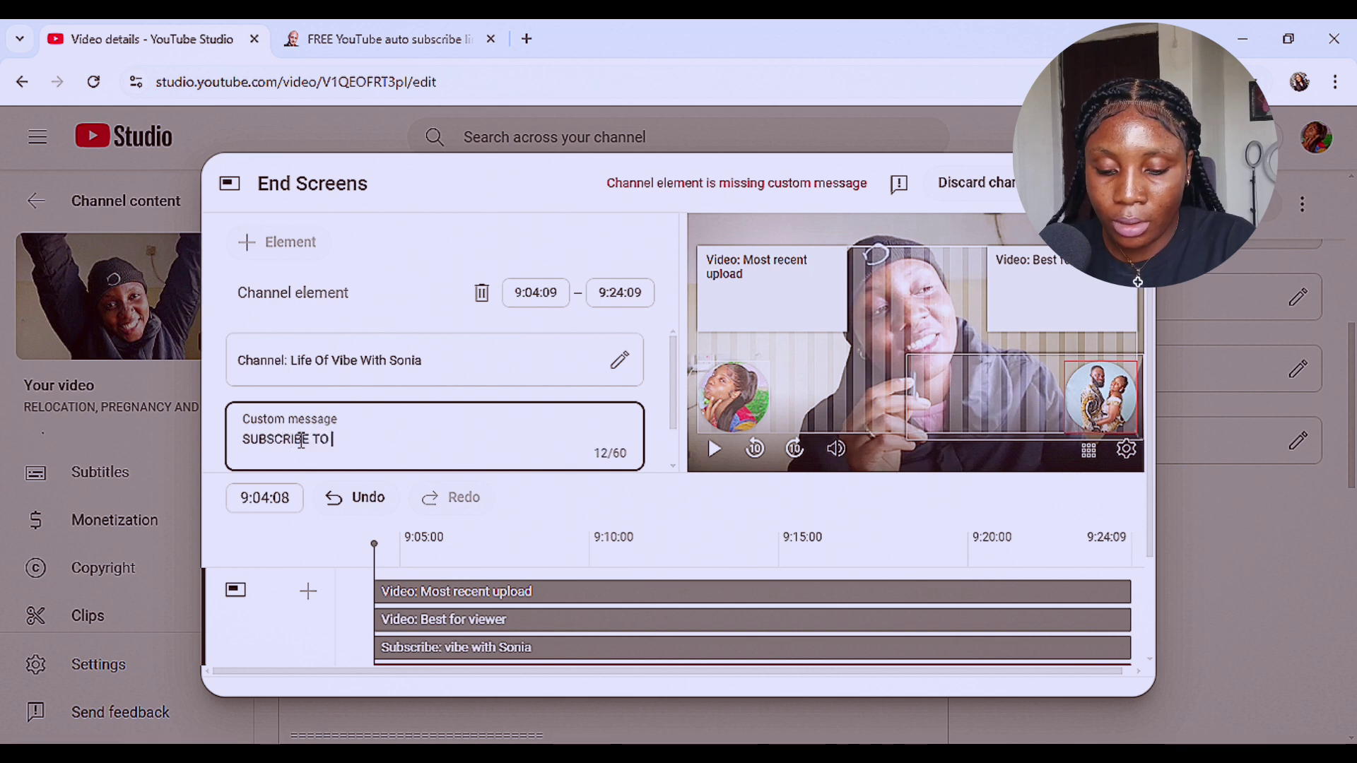
pyautogui.write(' MY LIFESTYLE')
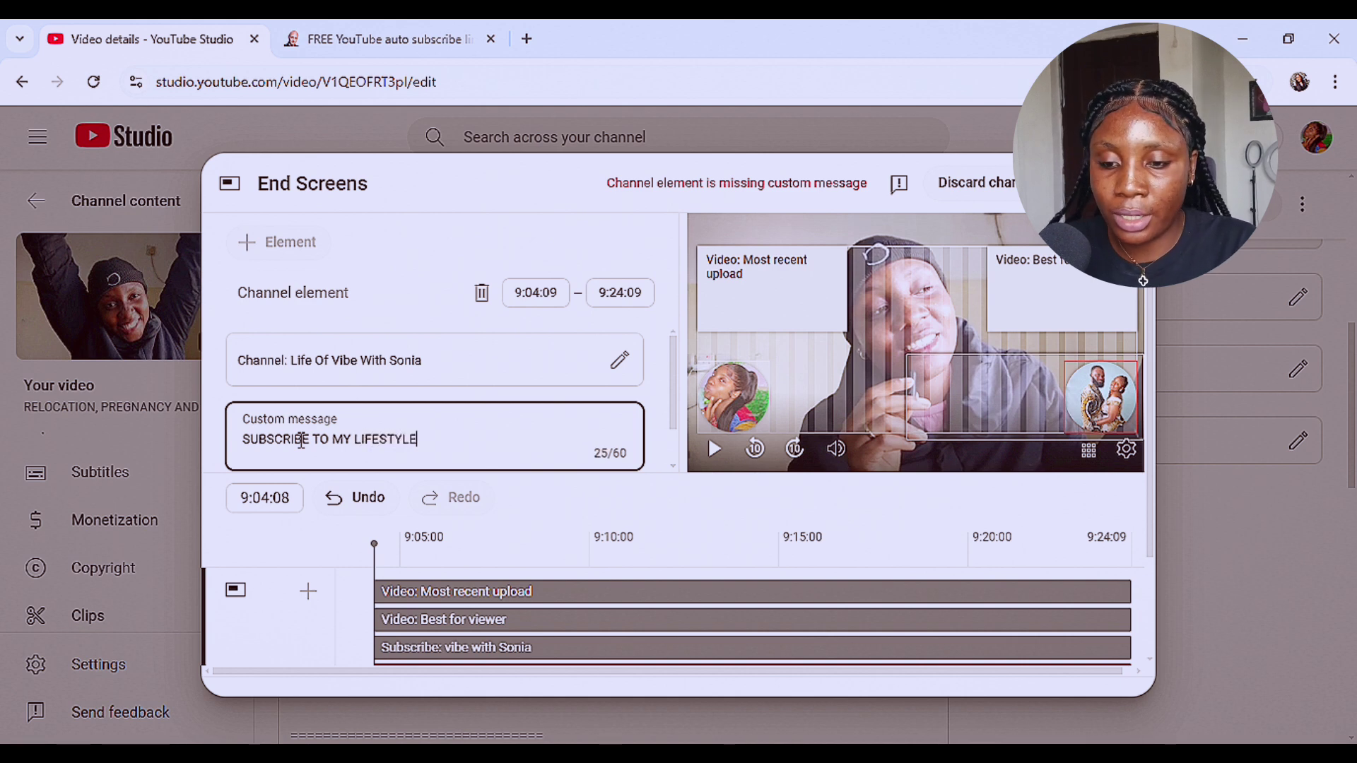
pyautogui.write(' CHANNEL')
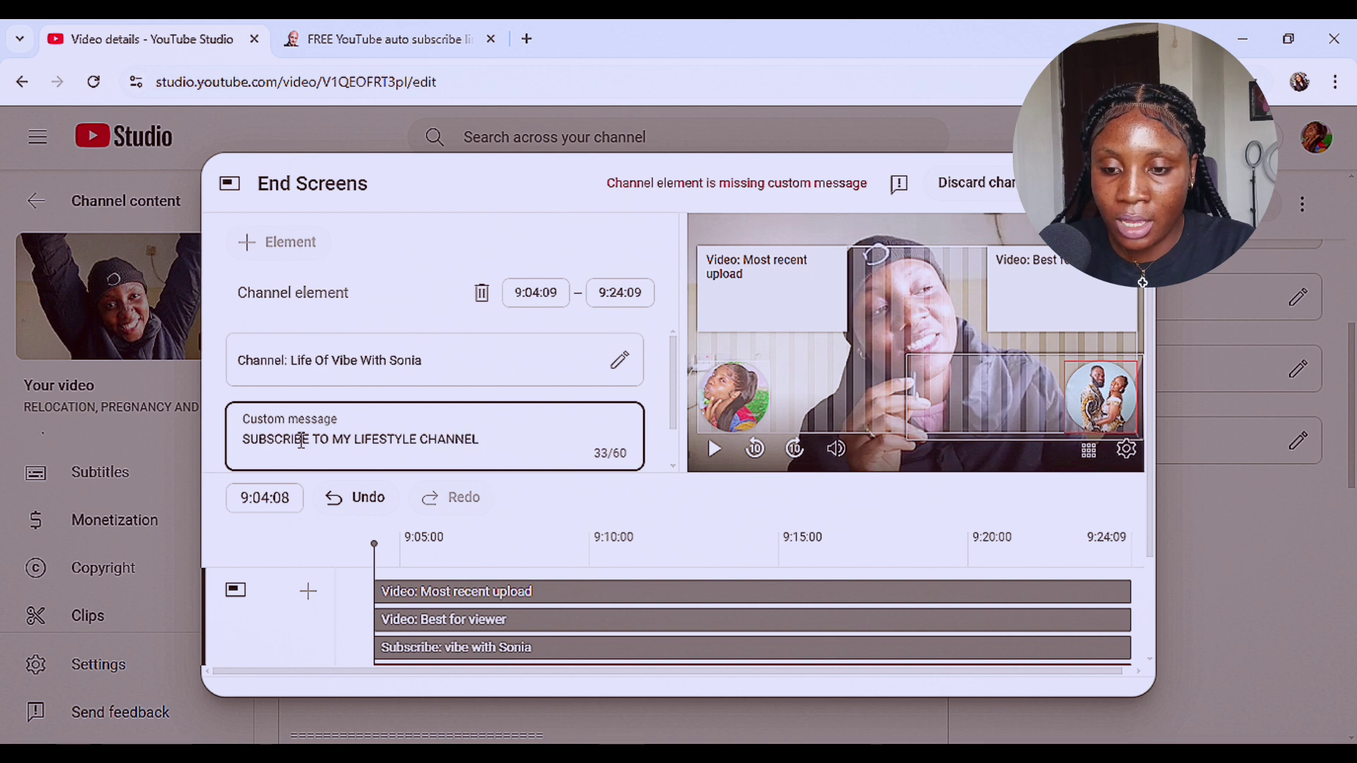
# - Turn the channel element's hovercard outline off and back on, and look over the end screen preview and timeline
pyautogui.scroll(-3, 368, 500)
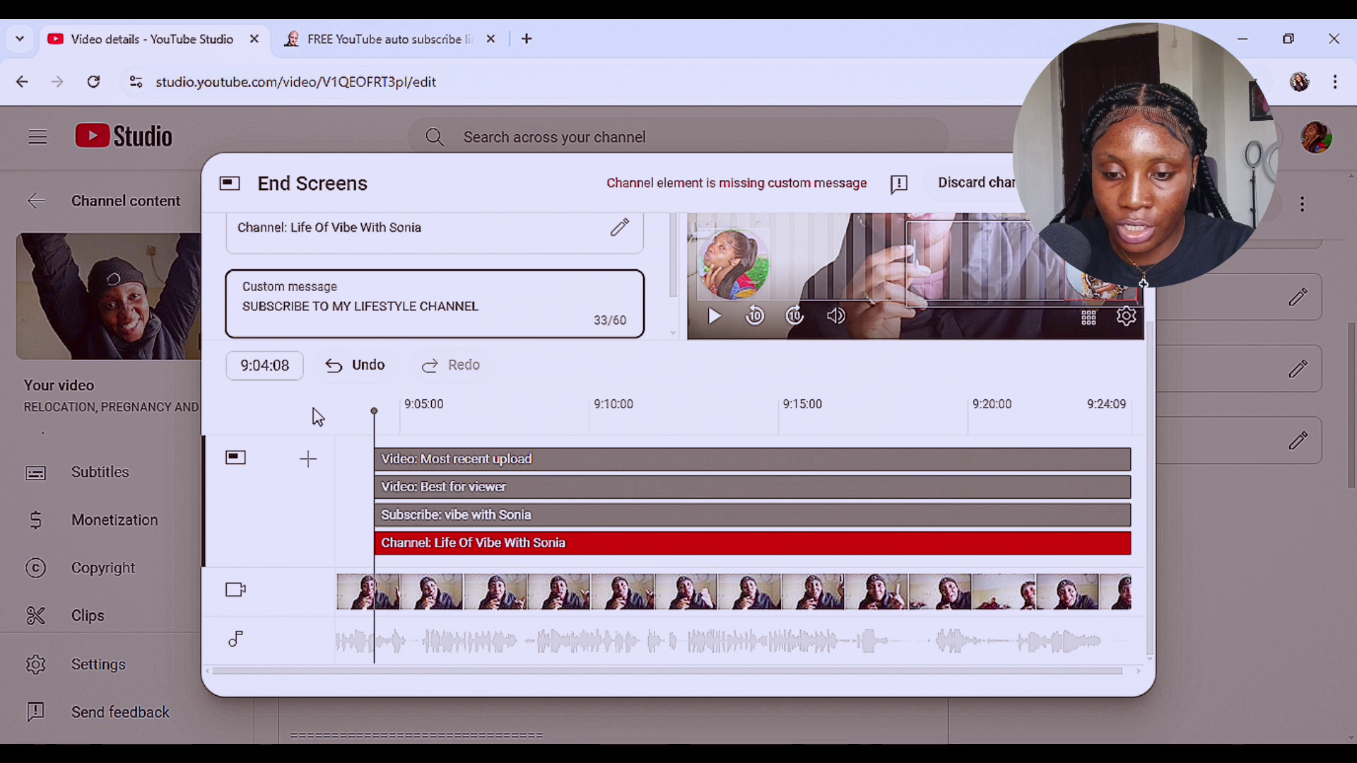
pyautogui.scroll(3, 322, 404)
pyautogui.scroll(-4, 328, 396)
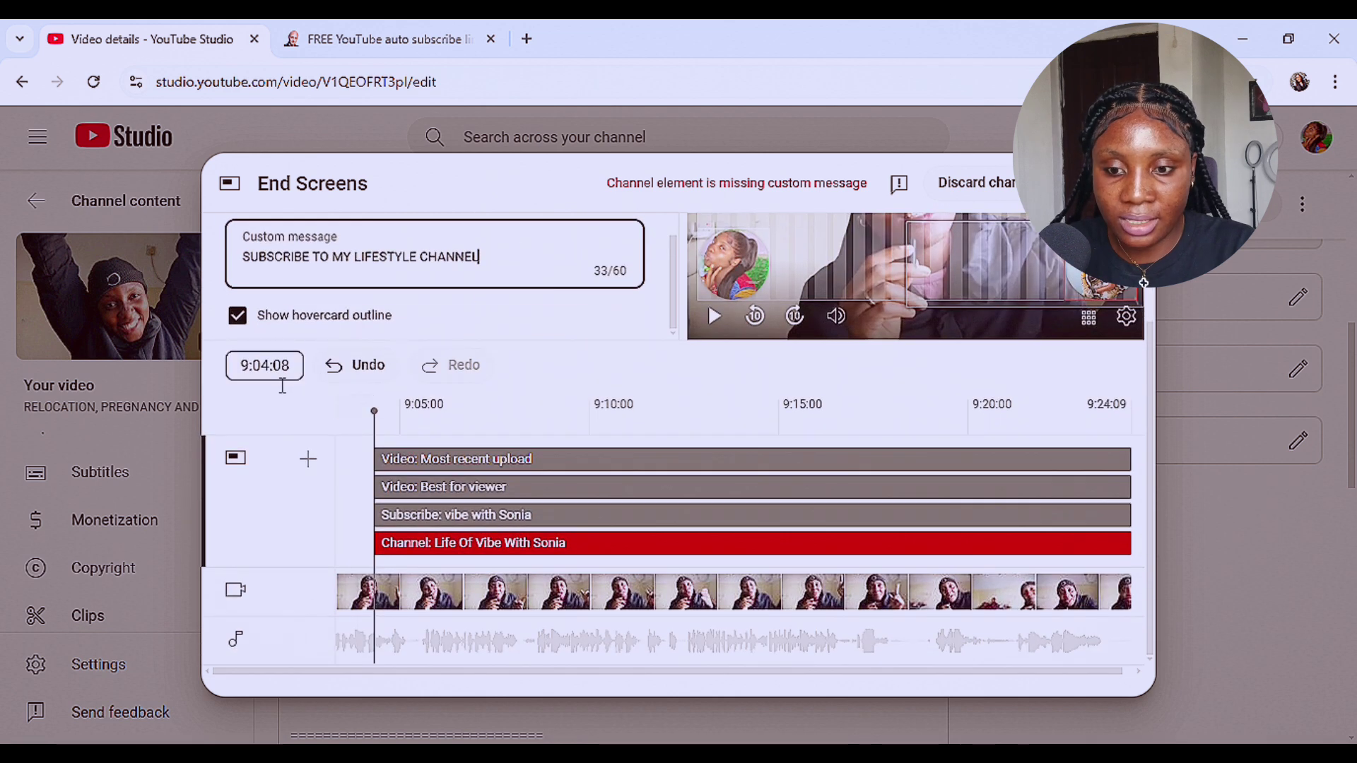
pyautogui.click(235, 320)
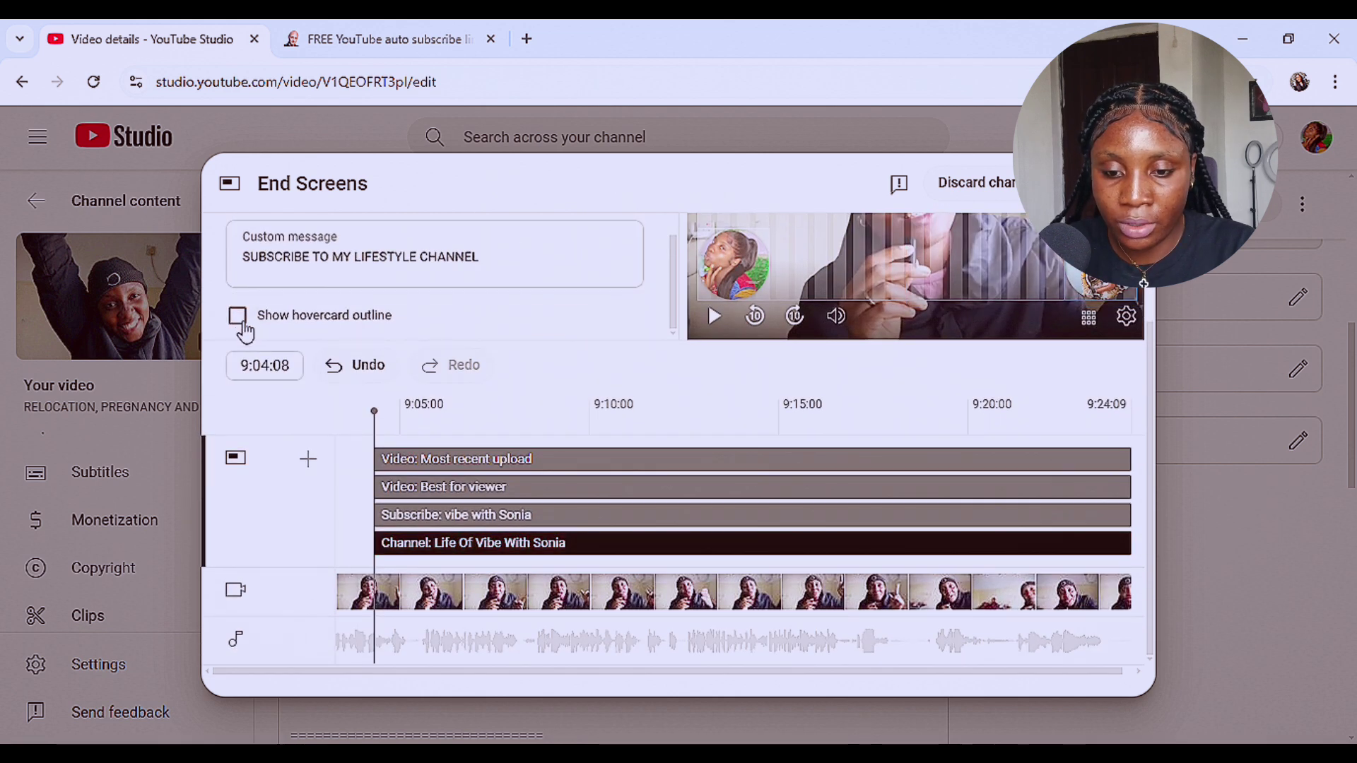
pyautogui.click(242, 324)
pyautogui.scroll(3, 378, 413)
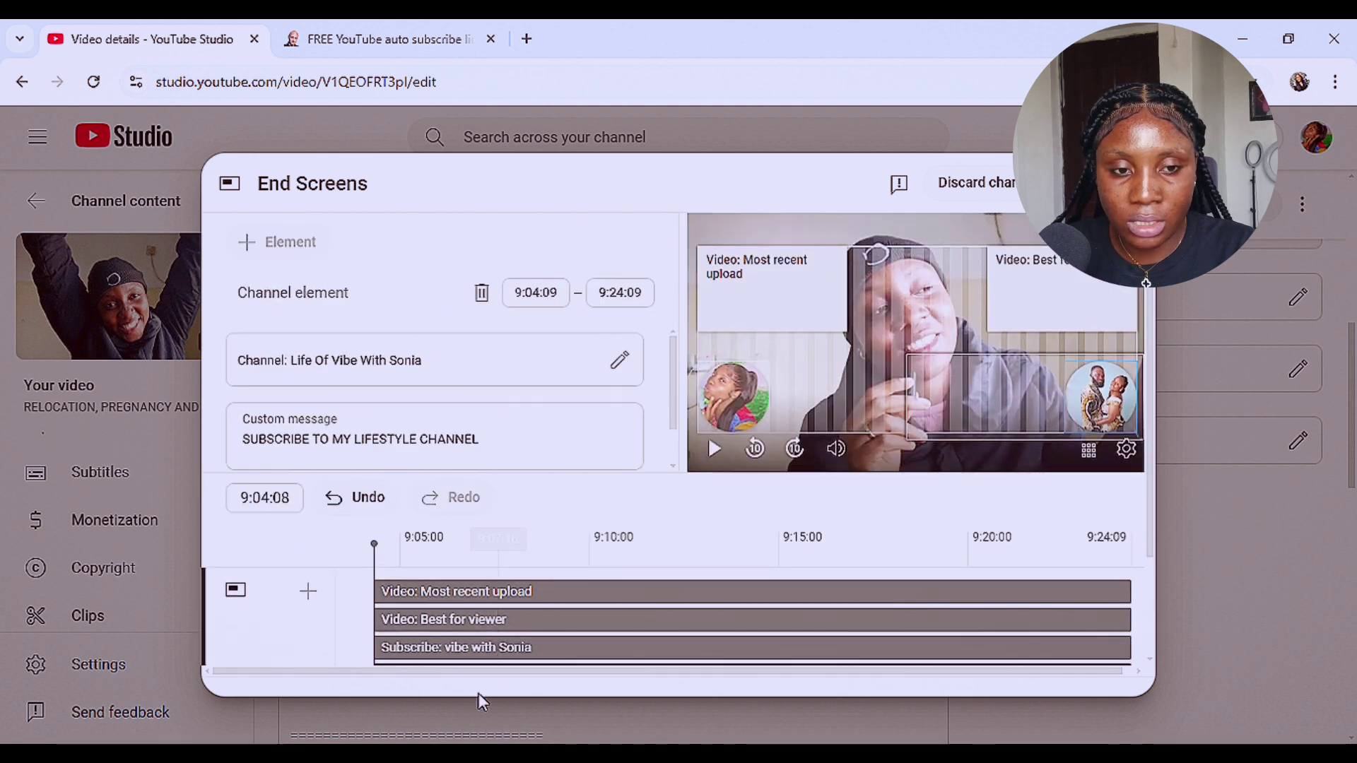
pyautogui.scroll(-2, 539, 592)
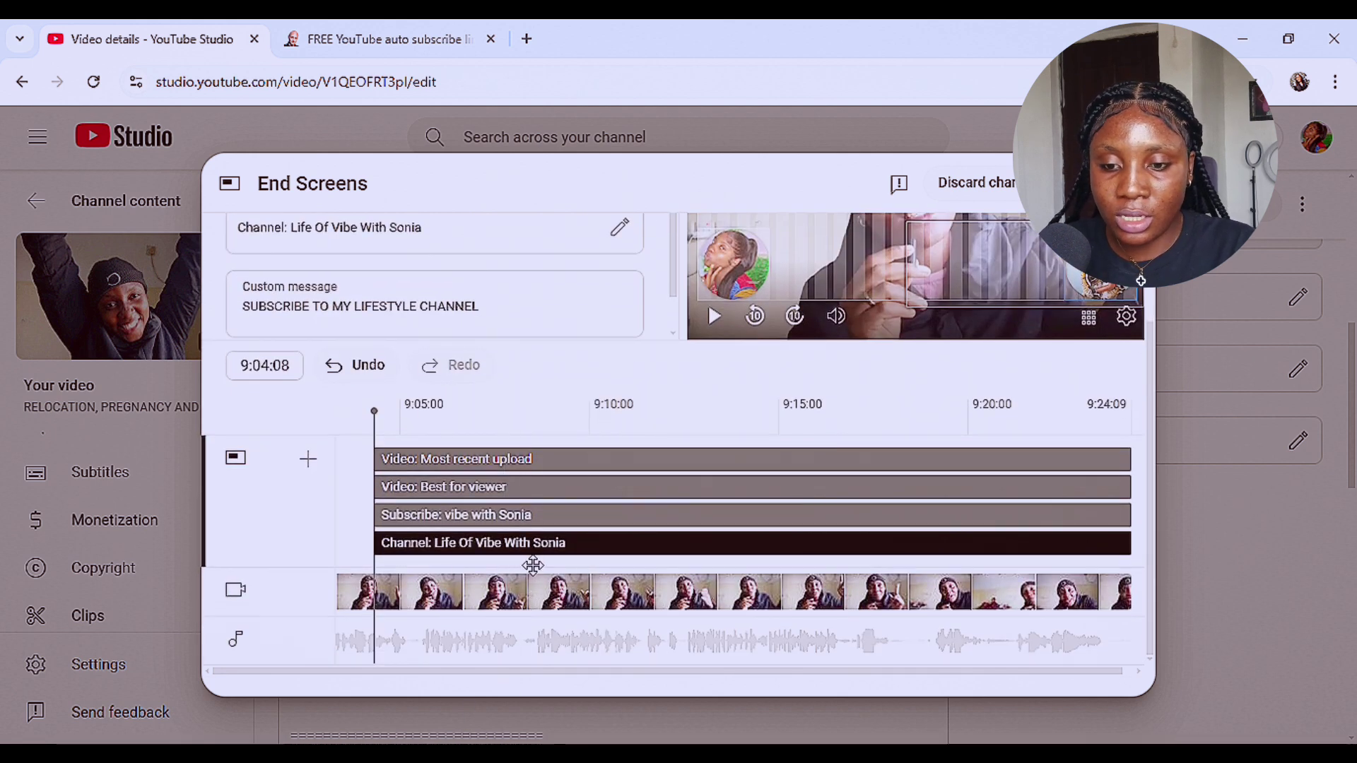
pyautogui.scroll(2, 533, 565)
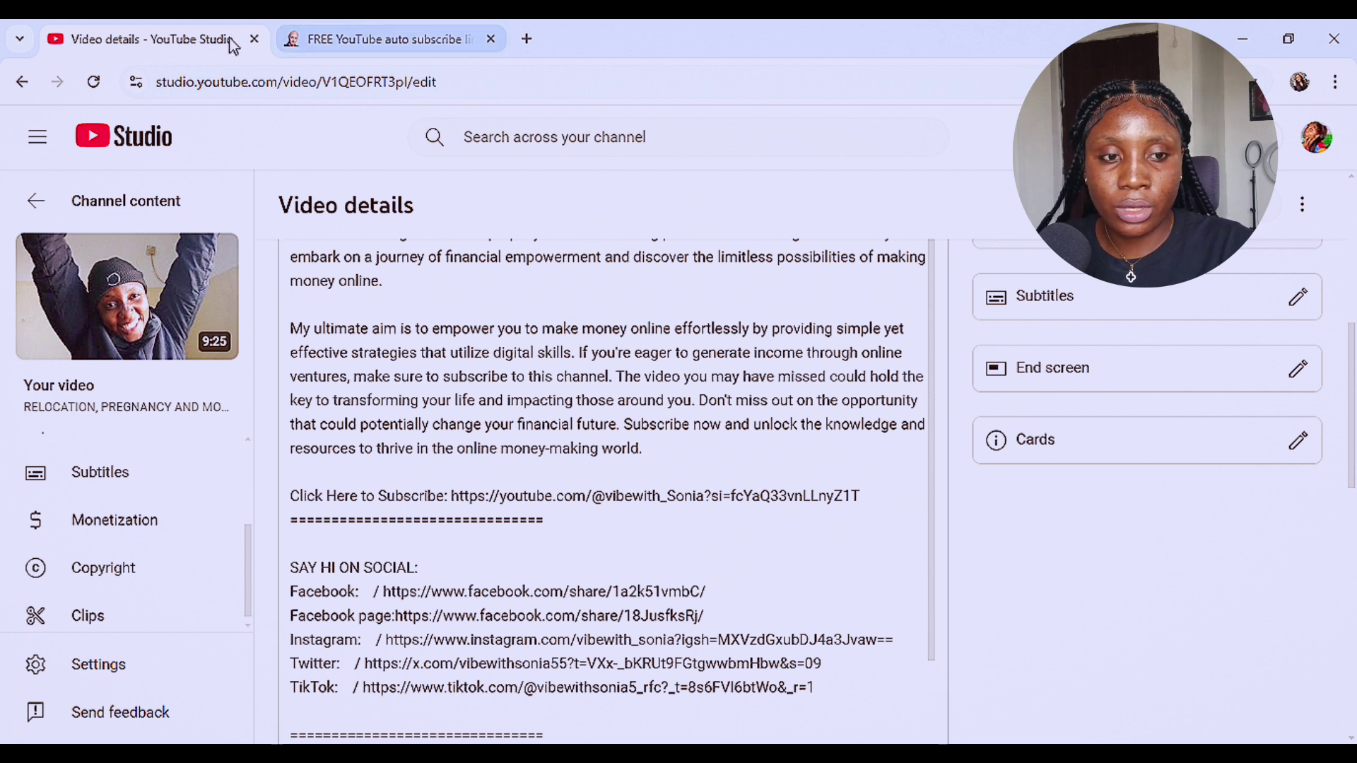
# - Open YouTube in a new browser tab, look through the account options, and open the channel's own videos in YouTube Studio
pyautogui.click(530, 40)
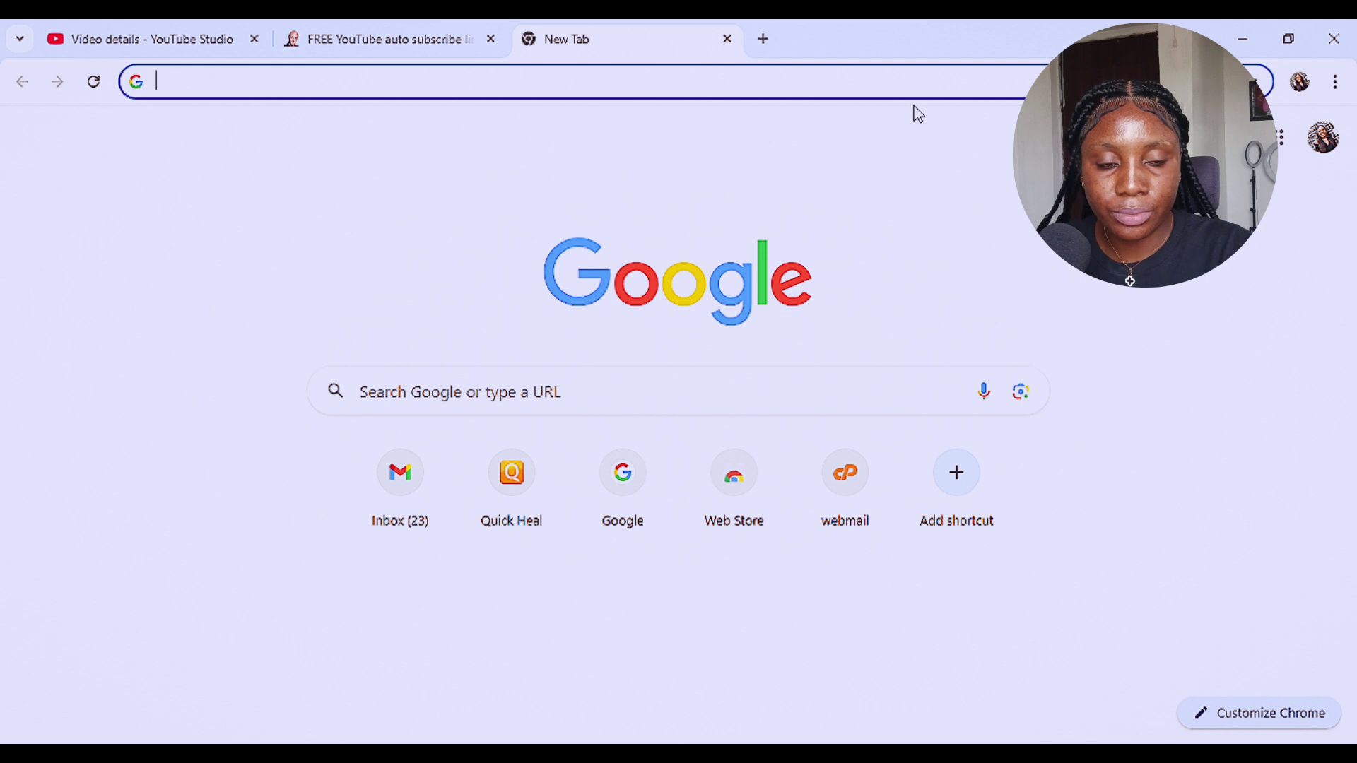
pyautogui.click(1283, 142)
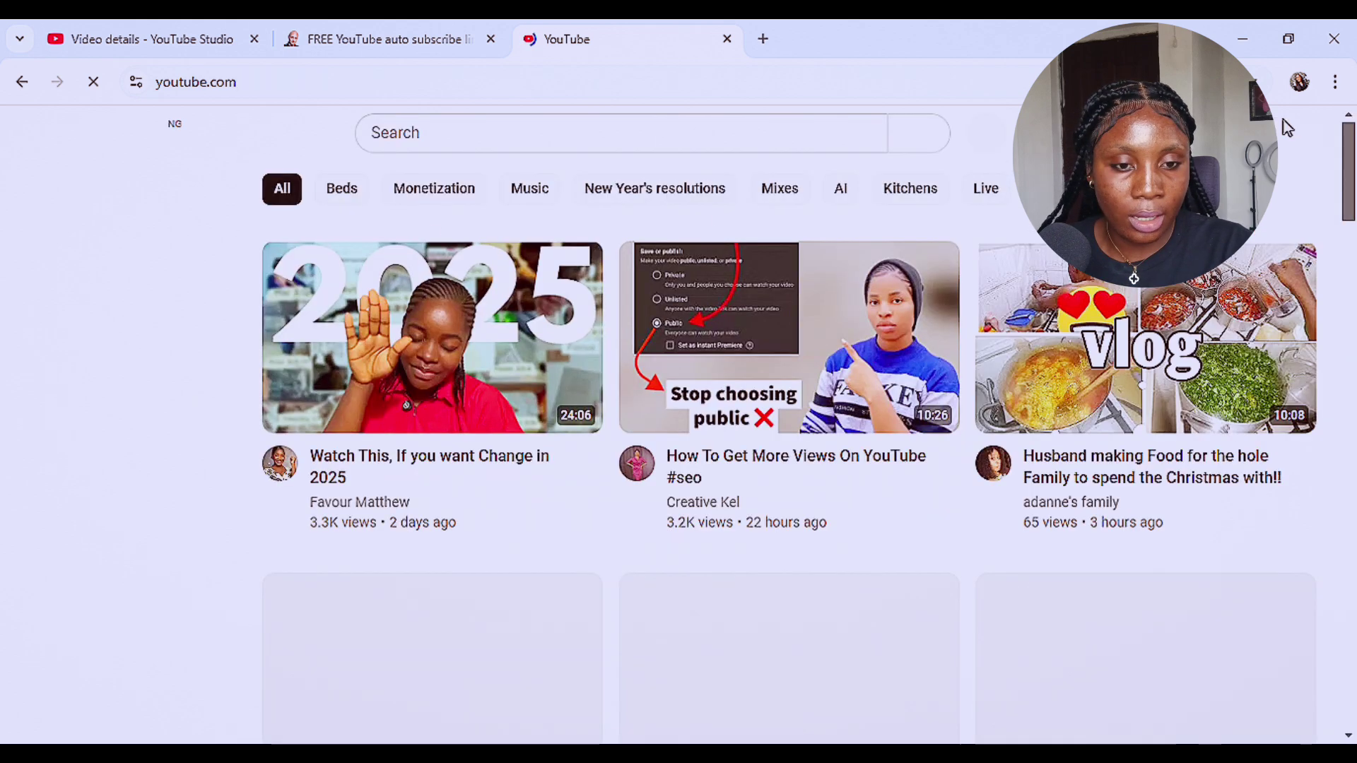
pyautogui.click(1298, 149)
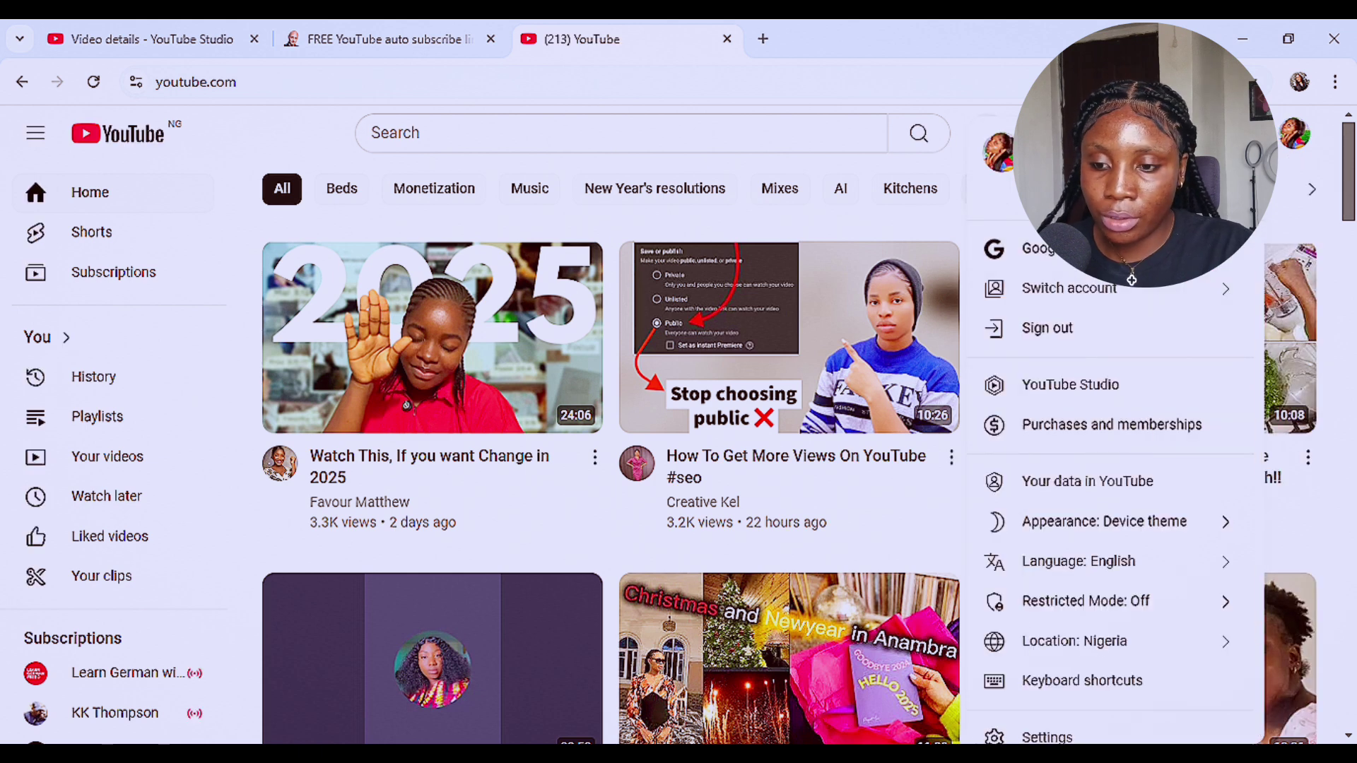
pyautogui.scroll(-2, 1069, 450)
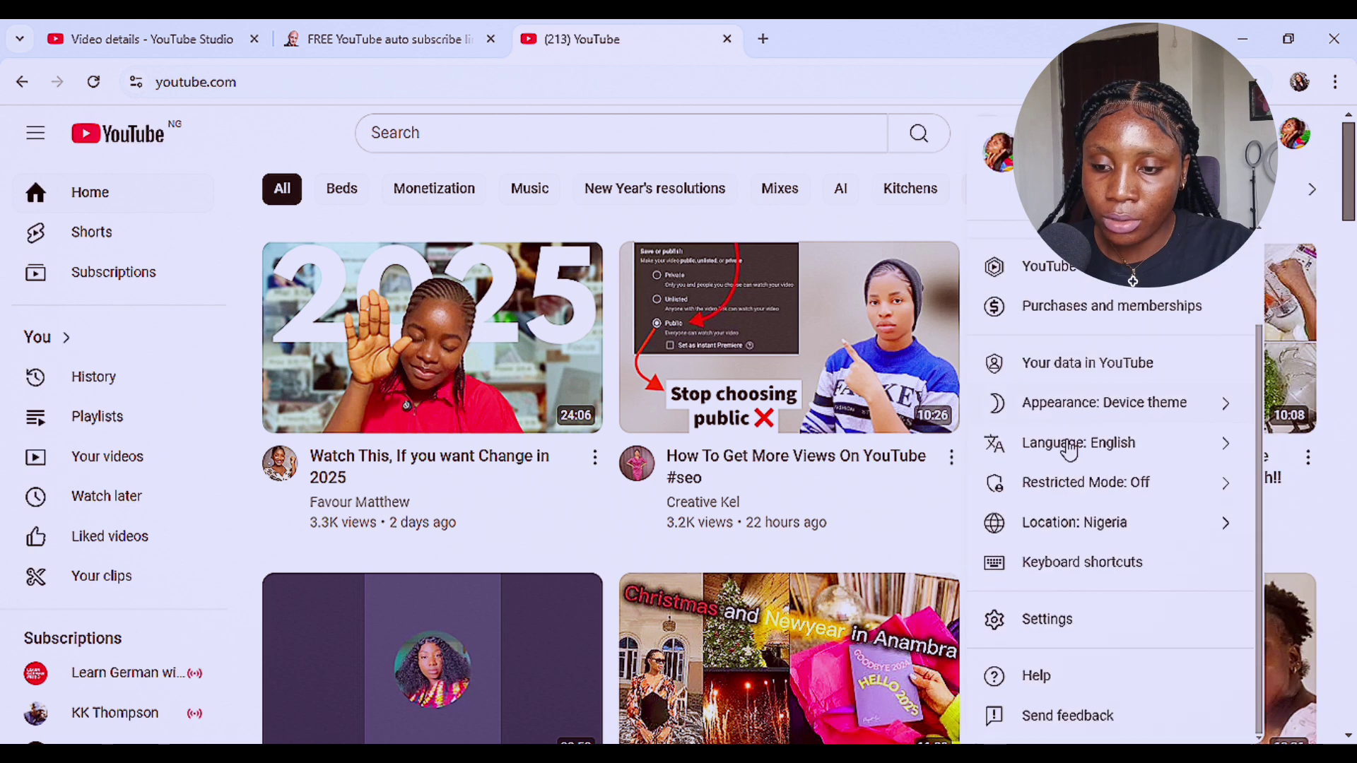
pyautogui.scroll(2, 1058, 451)
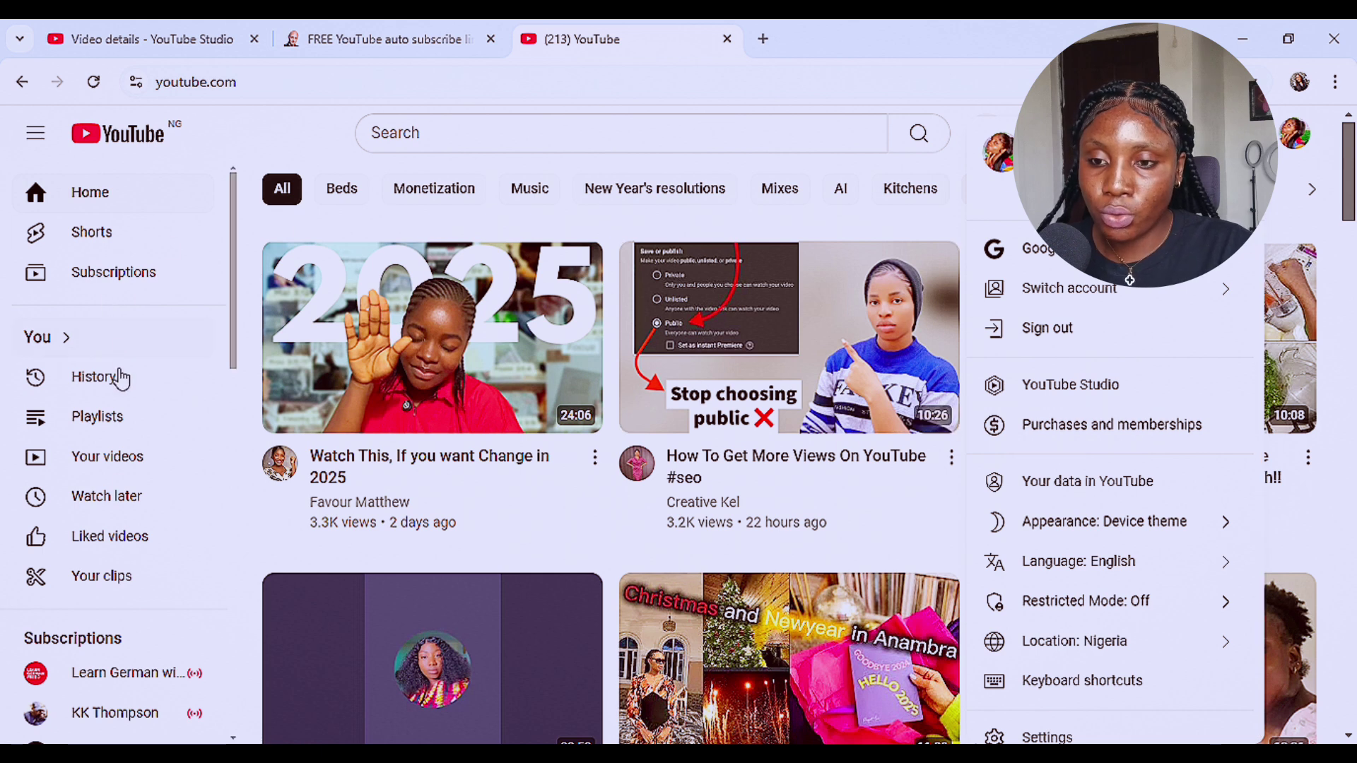
pyautogui.click(119, 451)
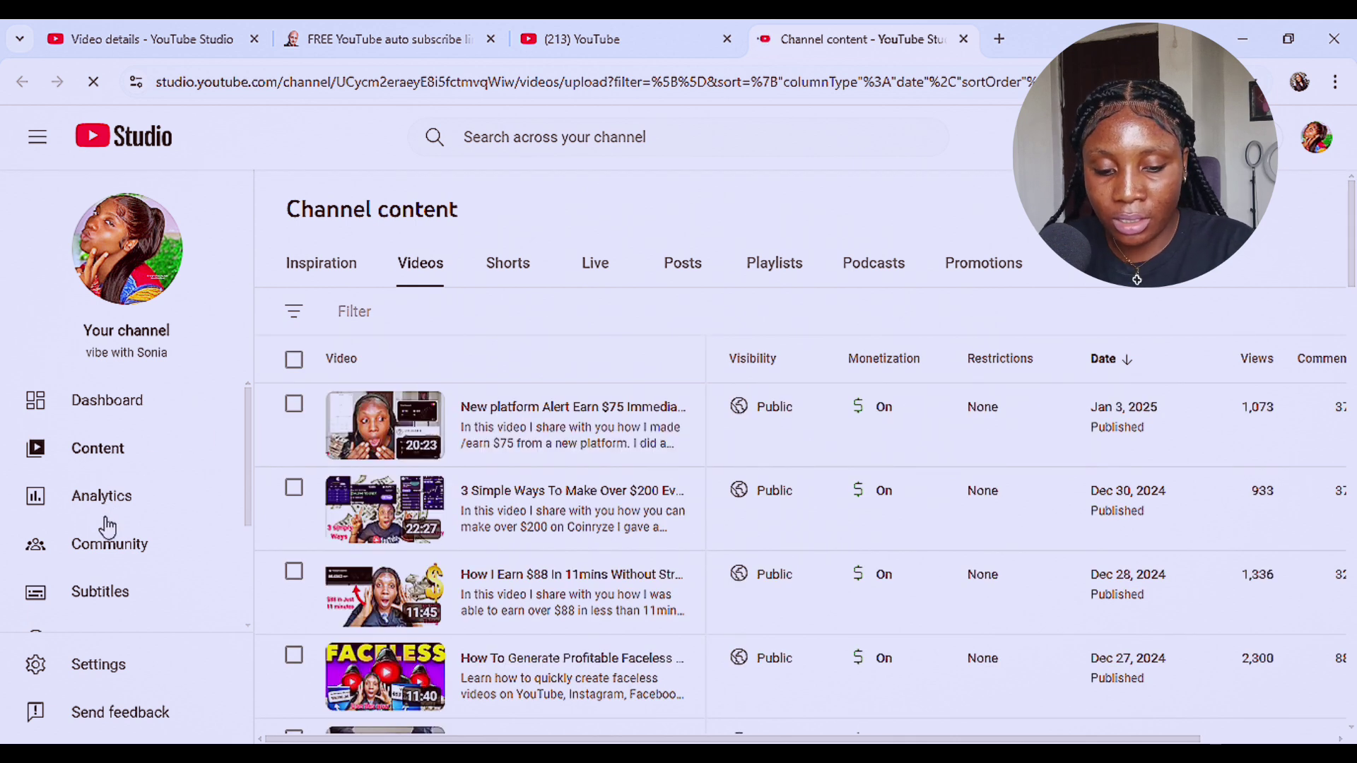
pyautogui.scroll(-2, 108, 526)
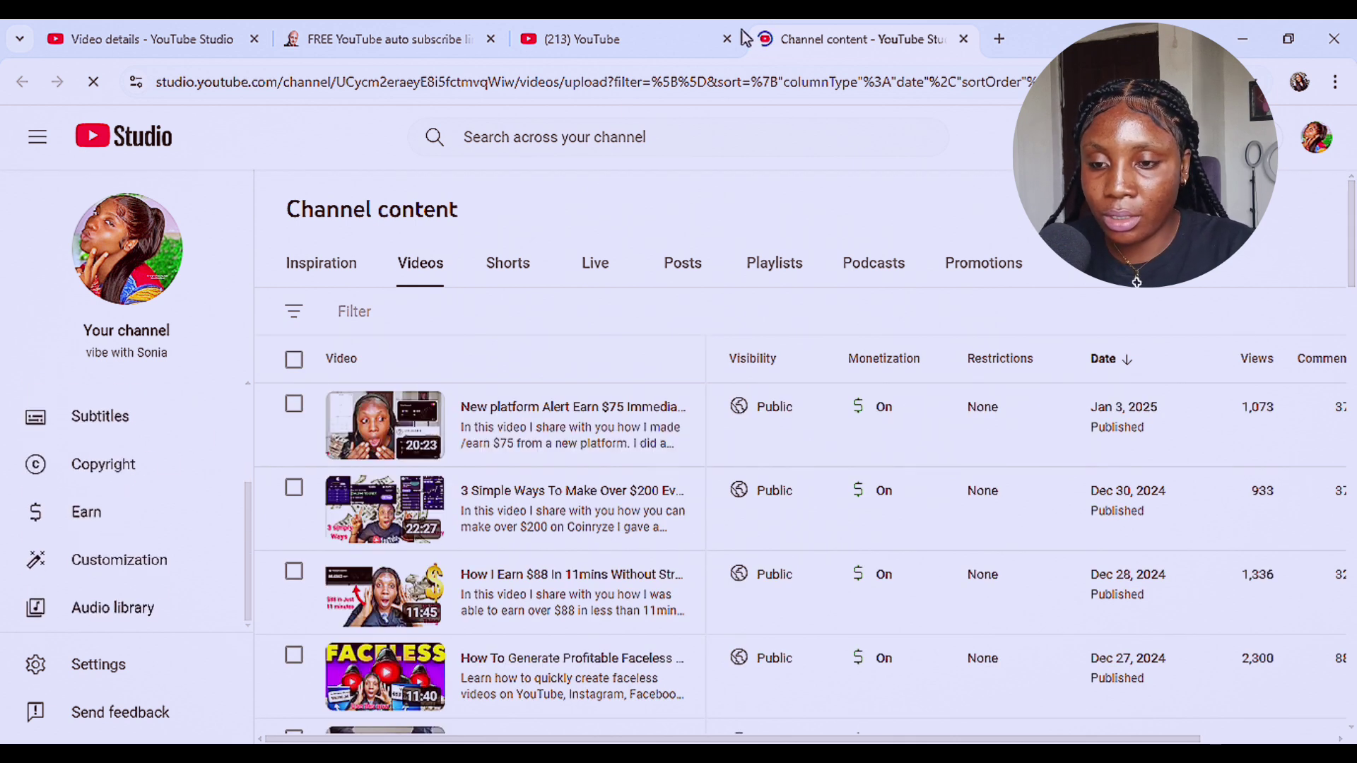
# - Search Google for VIBE WITH SONIA in another new browser tab
pyautogui.click(1000, 41)
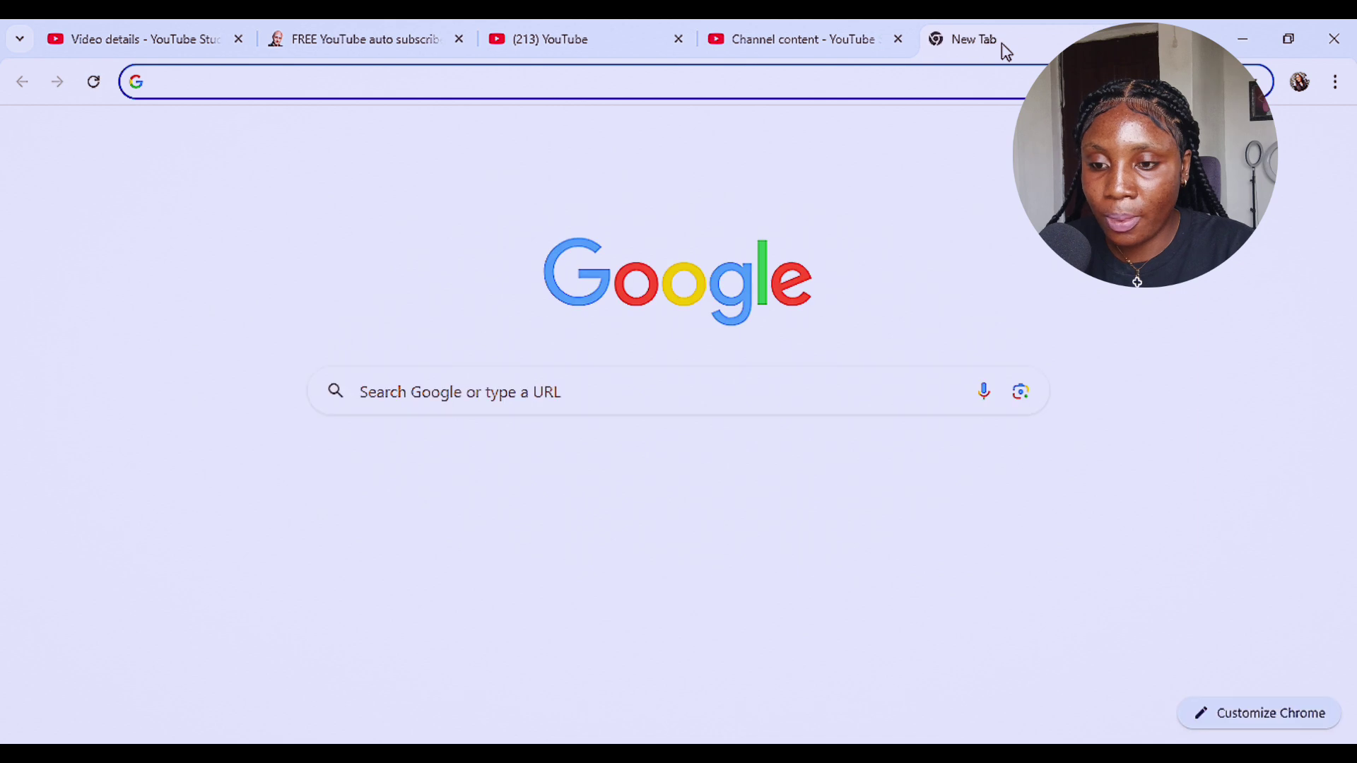
pyautogui.write('VIBE')
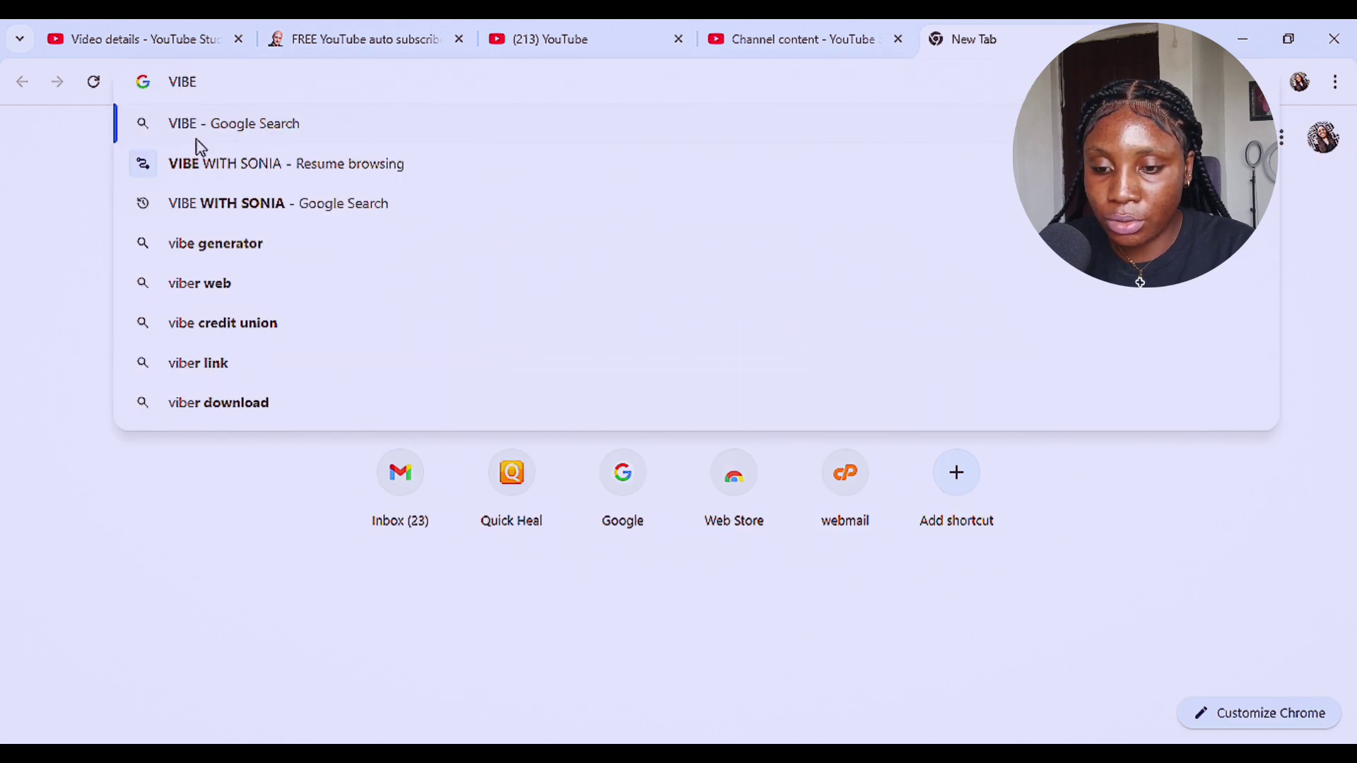
pyautogui.click(206, 213)
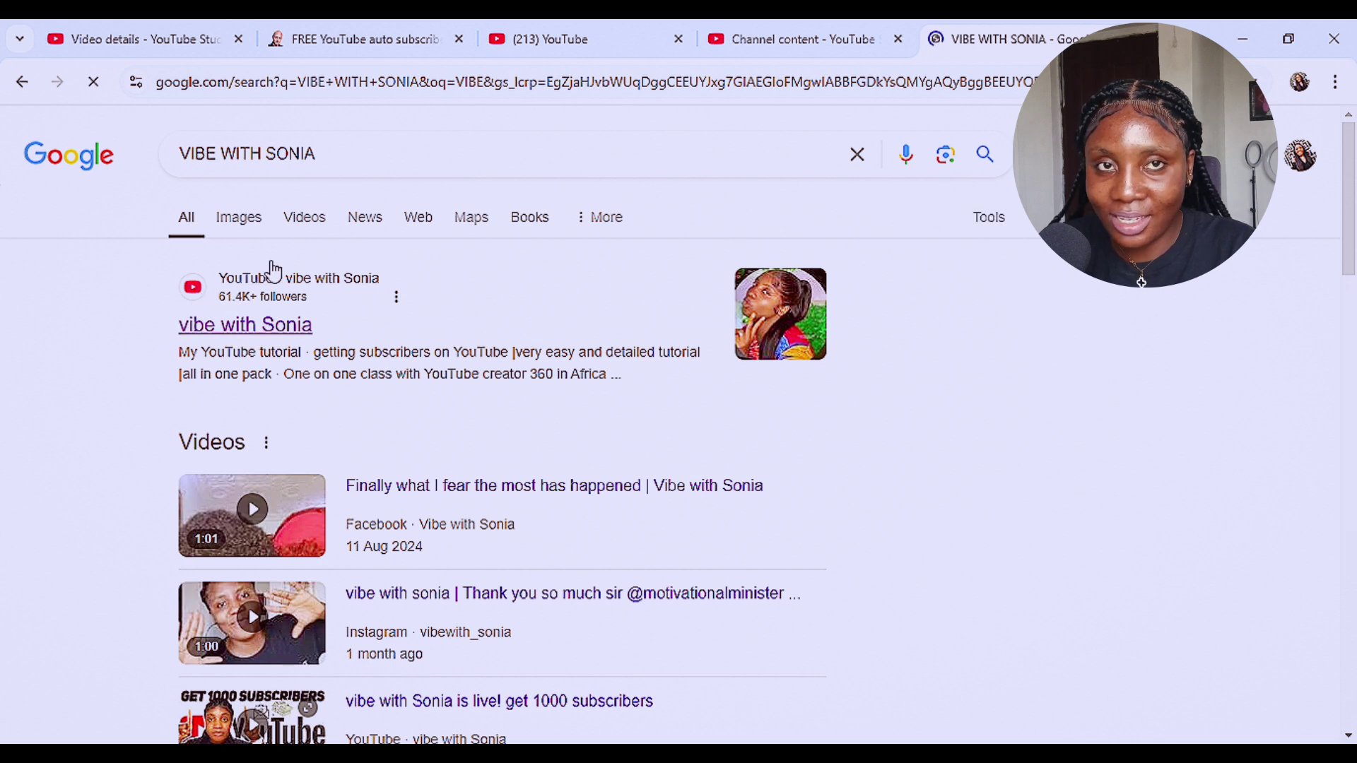
# - Limit the Google search to video results and open the vibe with Sonia YouTube channel page from them
pyautogui.click(305, 221)
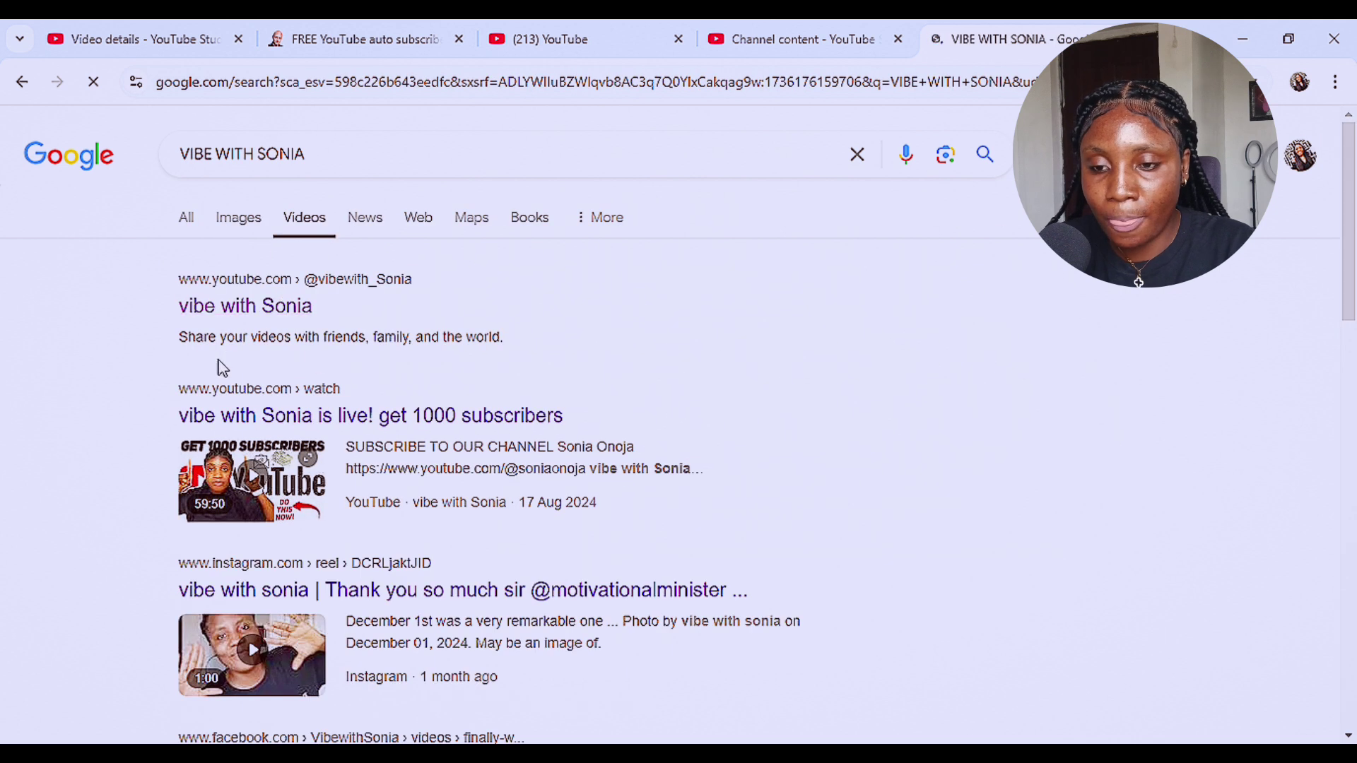
pyautogui.click(271, 319)
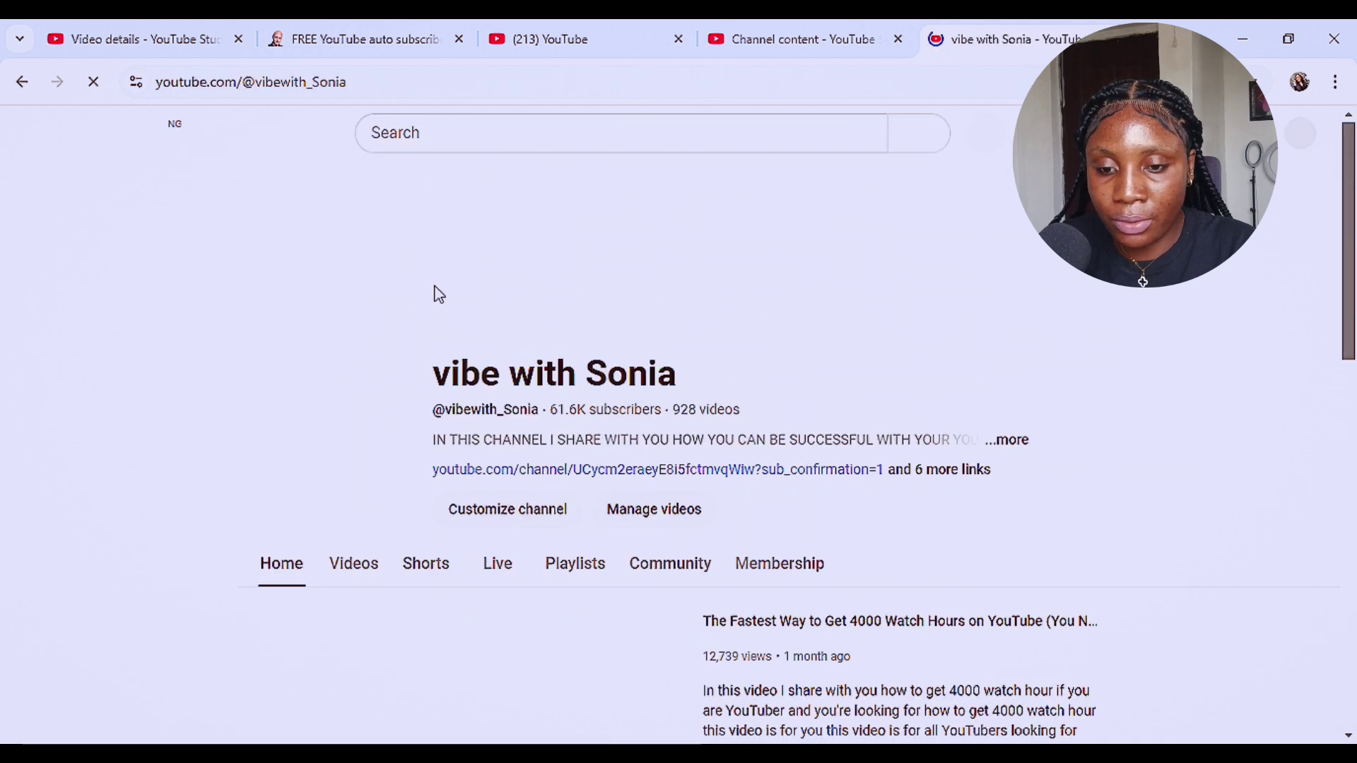
pyautogui.scroll(-4, 569, 408)
pyautogui.scroll(-2, 570, 408)
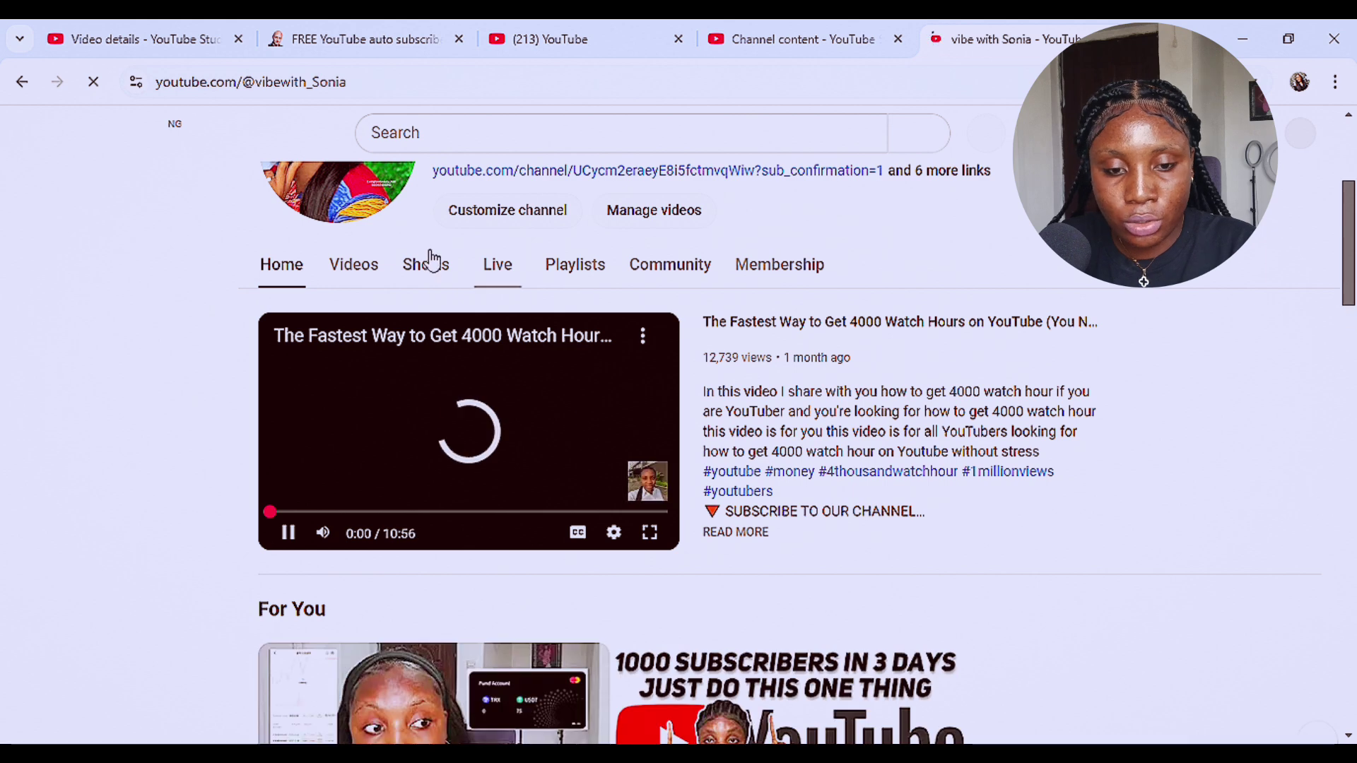
# - List the channel's videos and open "RELOCATION, PREGNANCY AND MORE | WHERE IS VIBE WITH SONIA???"
pyautogui.click(372, 269)
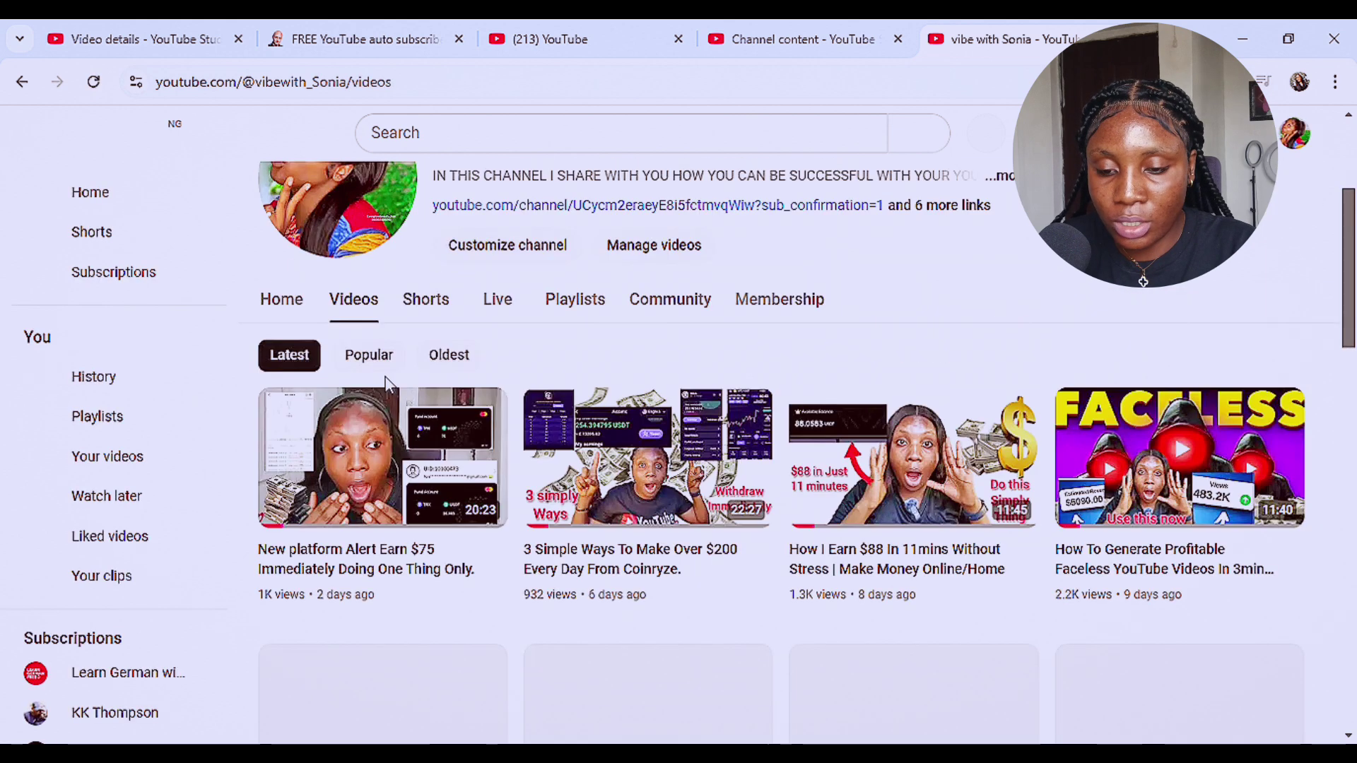
pyautogui.scroll(-3, 939, 478)
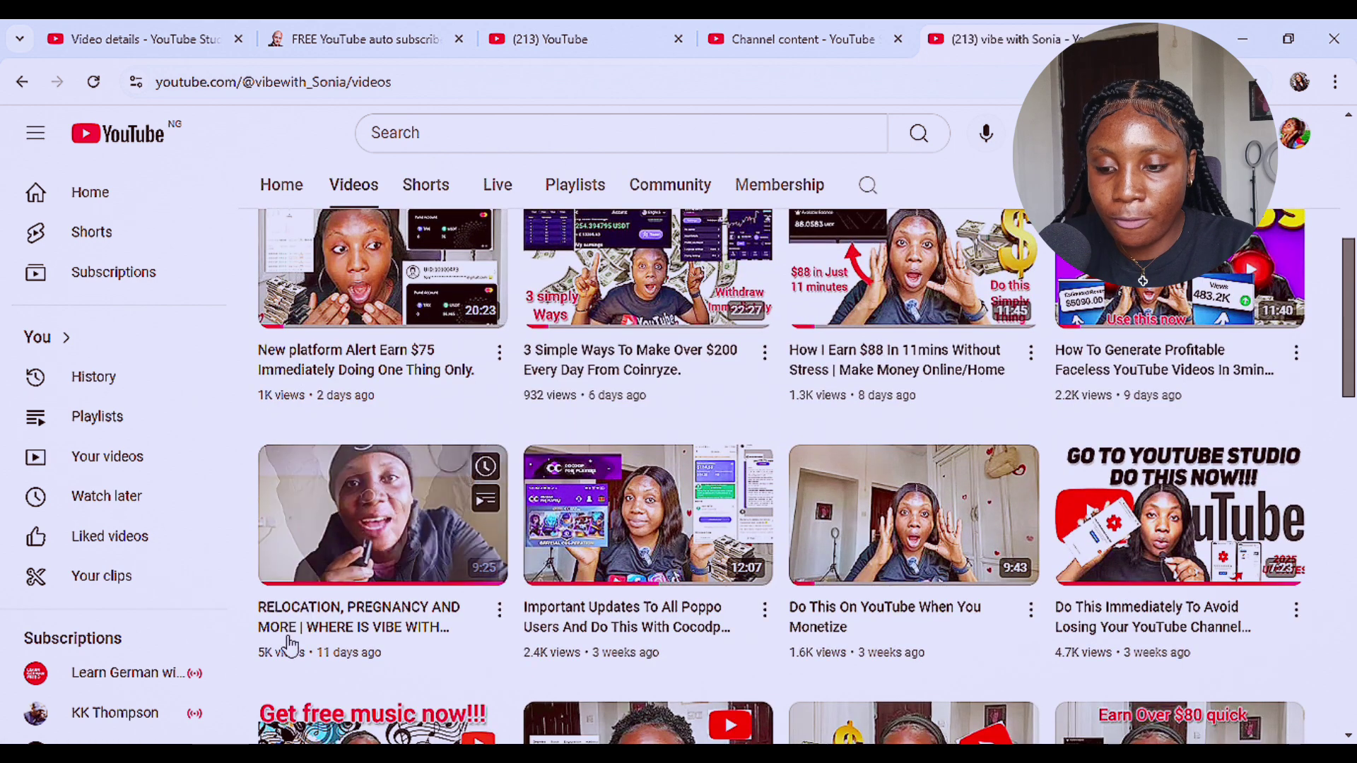
pyautogui.click(339, 539)
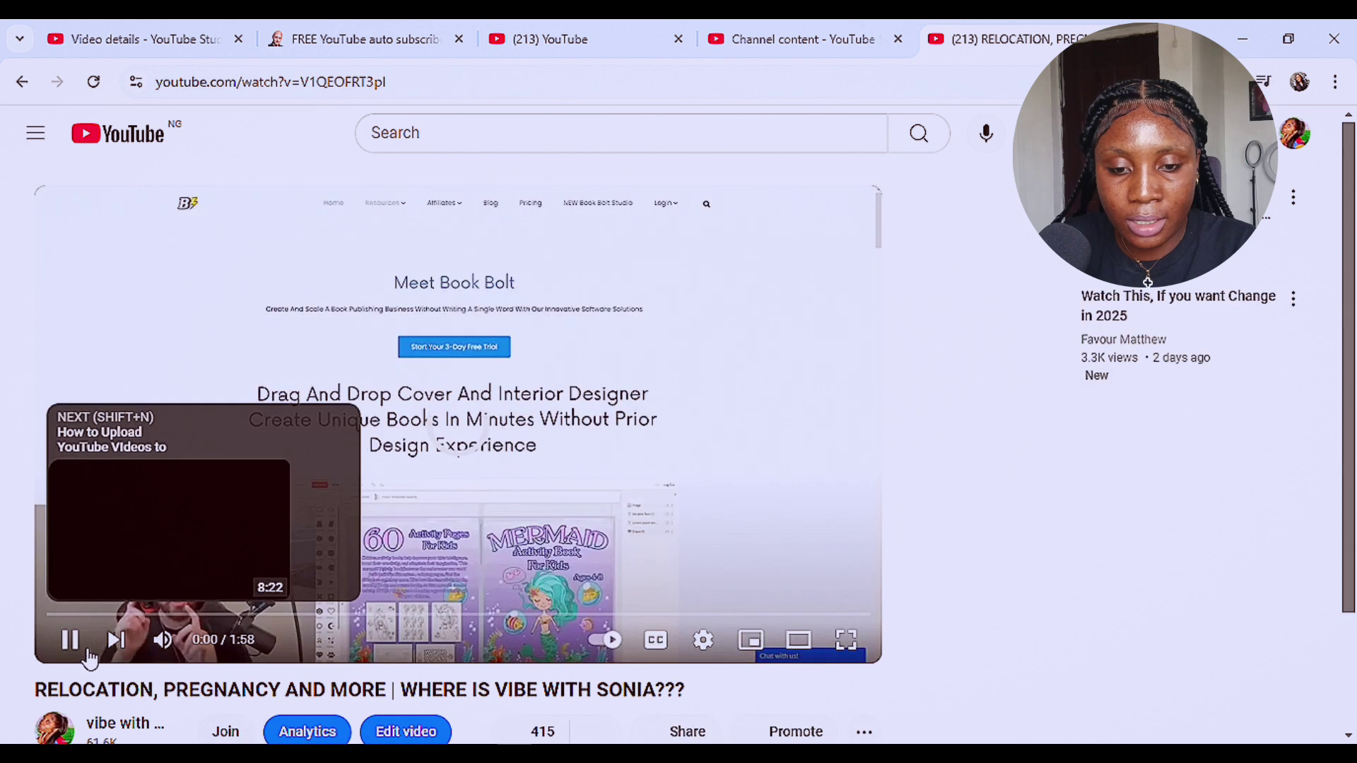
# - Pause the ad before the video, resume its playback and mute the player's sound
pyautogui.click(70, 641)
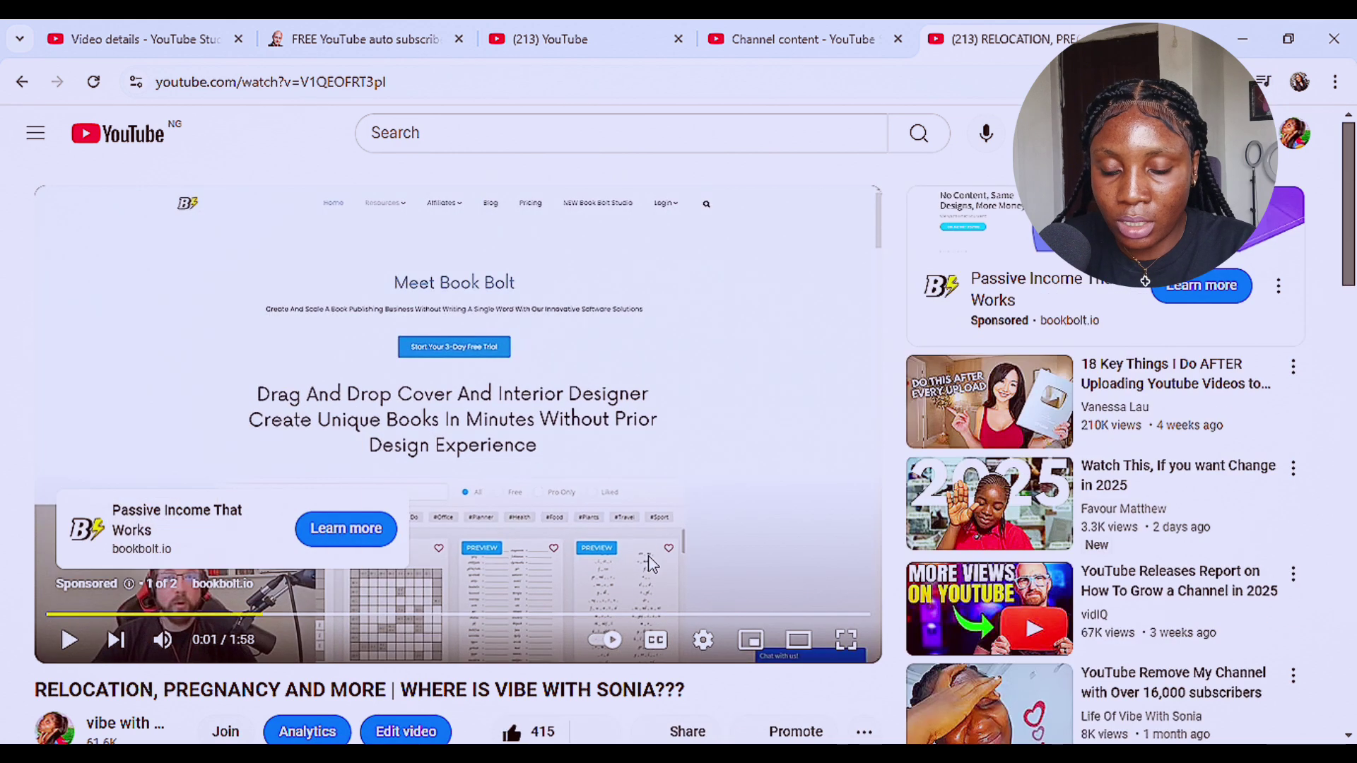
pyautogui.scroll(-3, 646, 558)
pyautogui.click(69, 440)
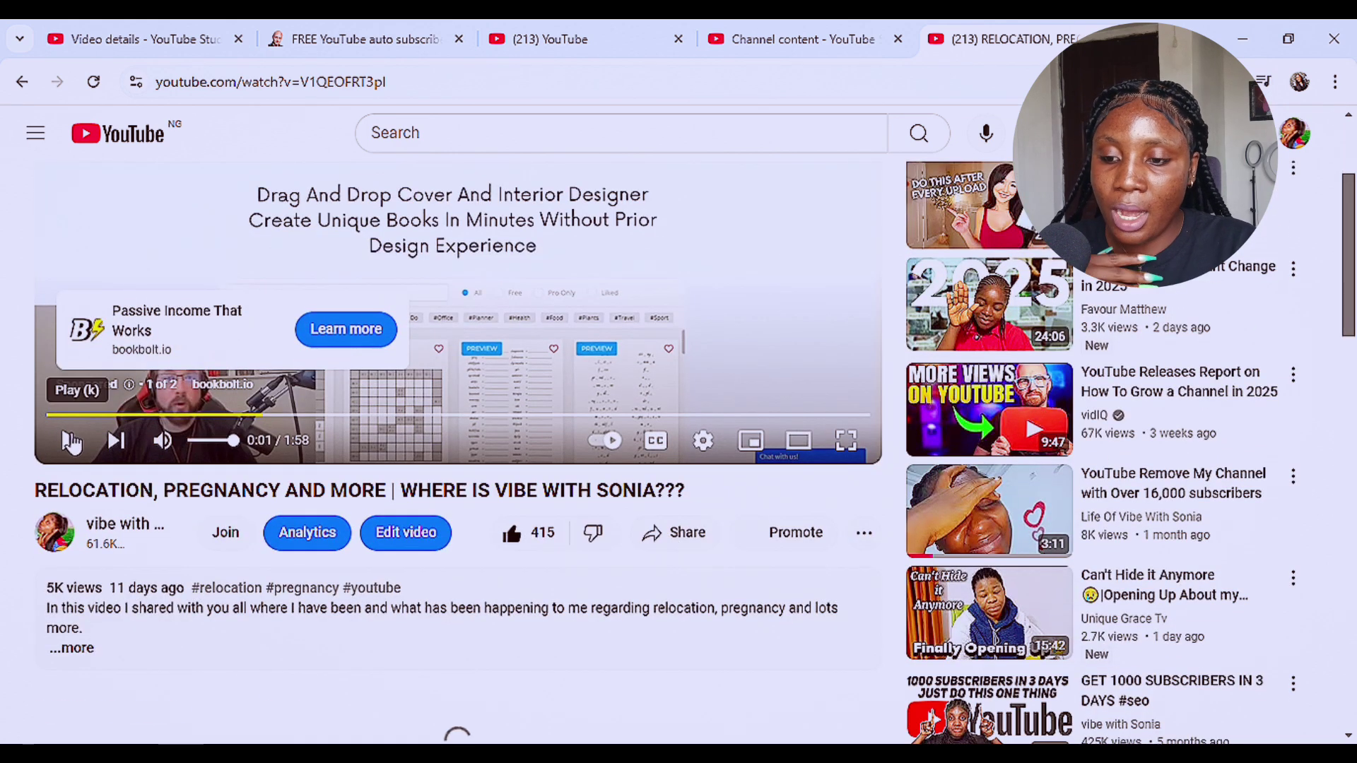
pyautogui.click(162, 441)
# - Expand the video's full description and look through its subscribe and social links down to the channel links below the transcript section
pyautogui.scroll(-3, 454, 485)
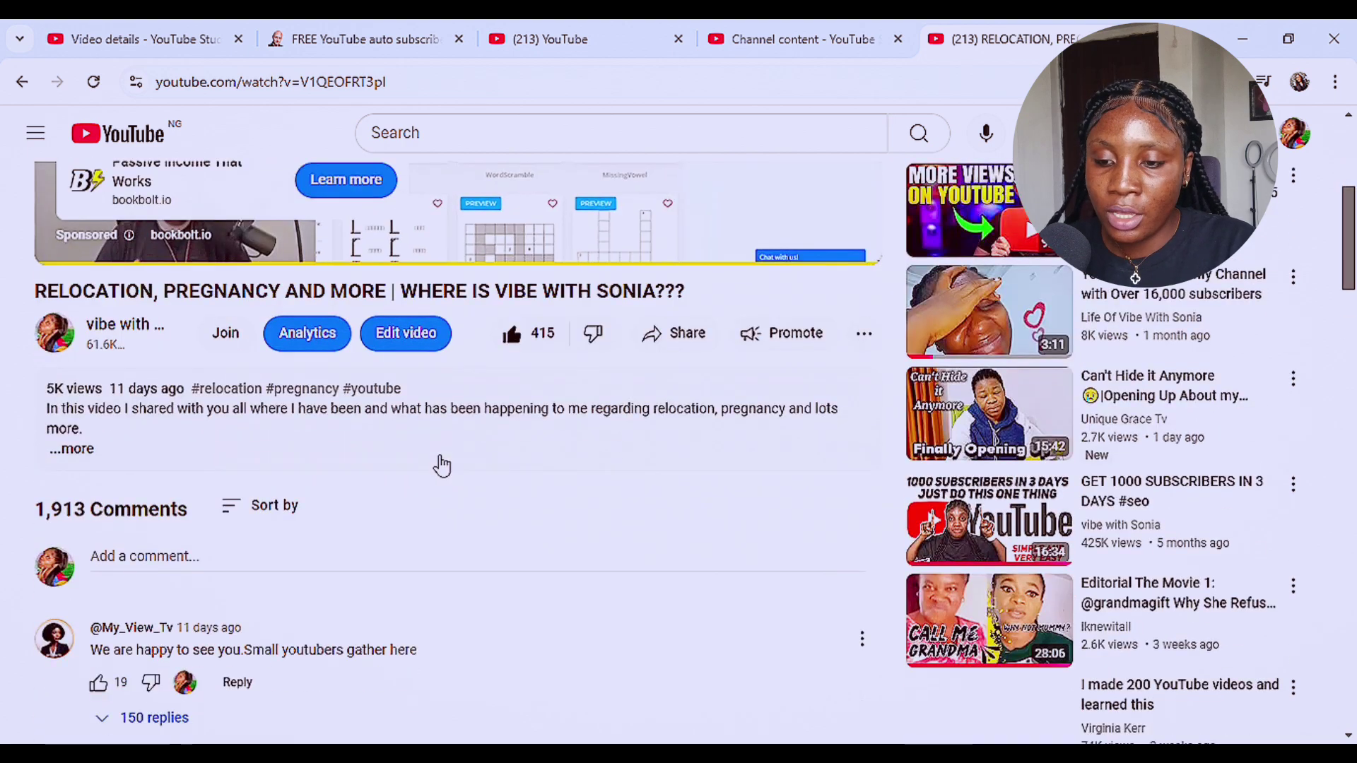
pyautogui.click(90, 451)
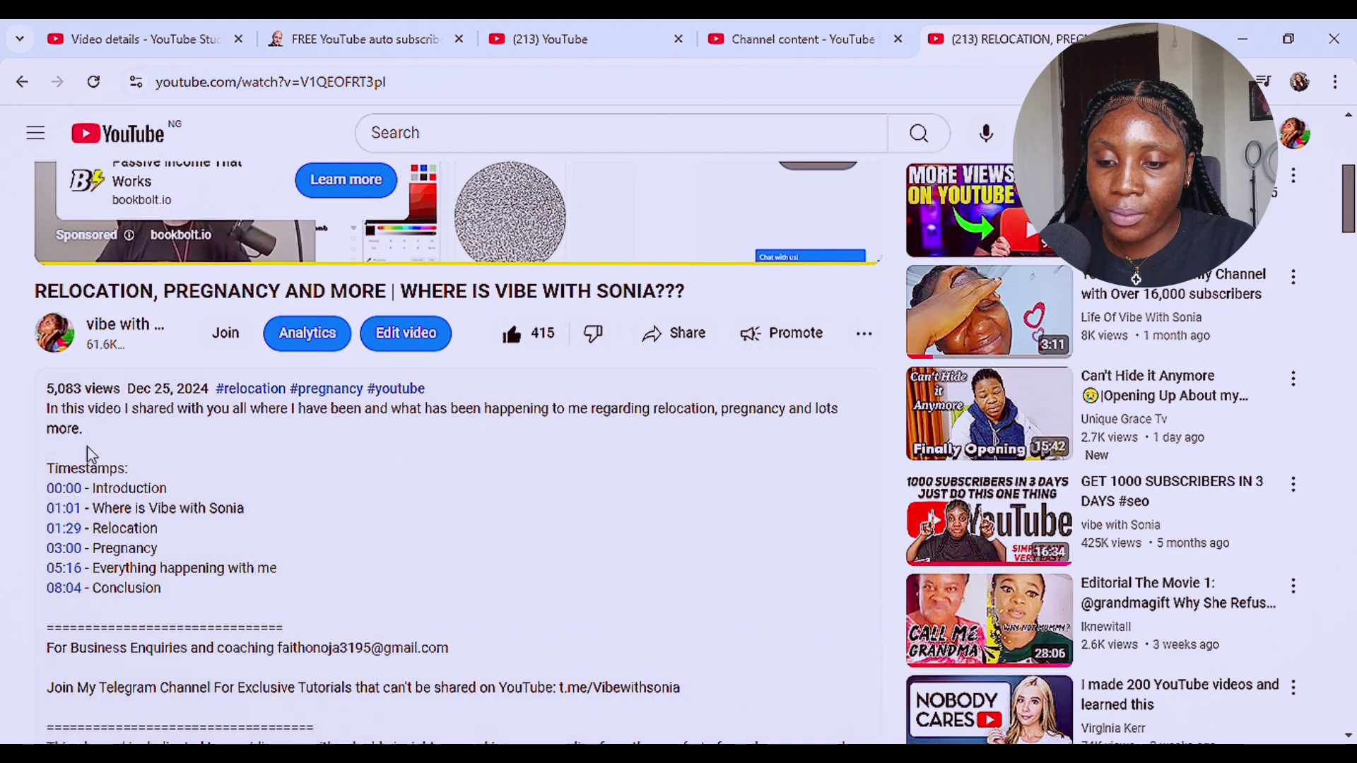
pyautogui.scroll(-3, 212, 516)
pyautogui.scroll(-4, 221, 518)
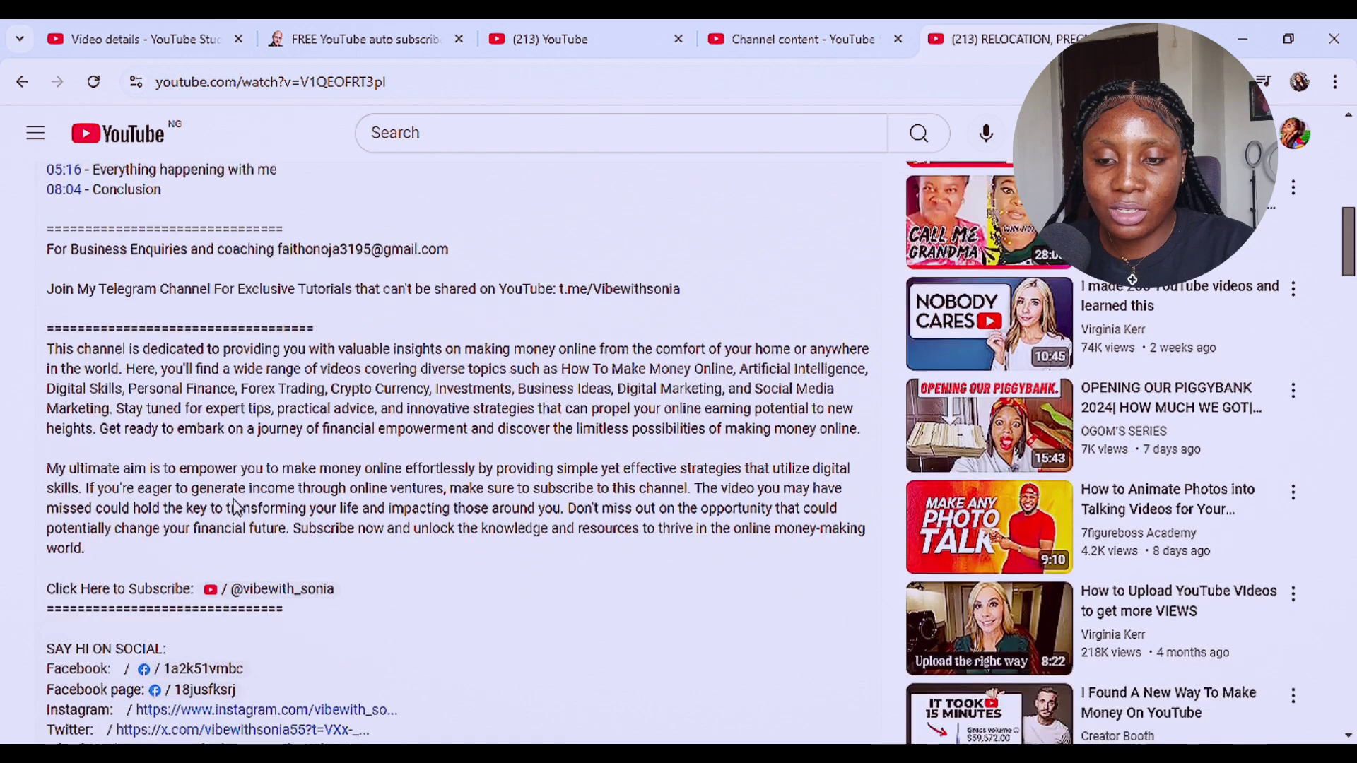
pyautogui.scroll(-10, 243, 510)
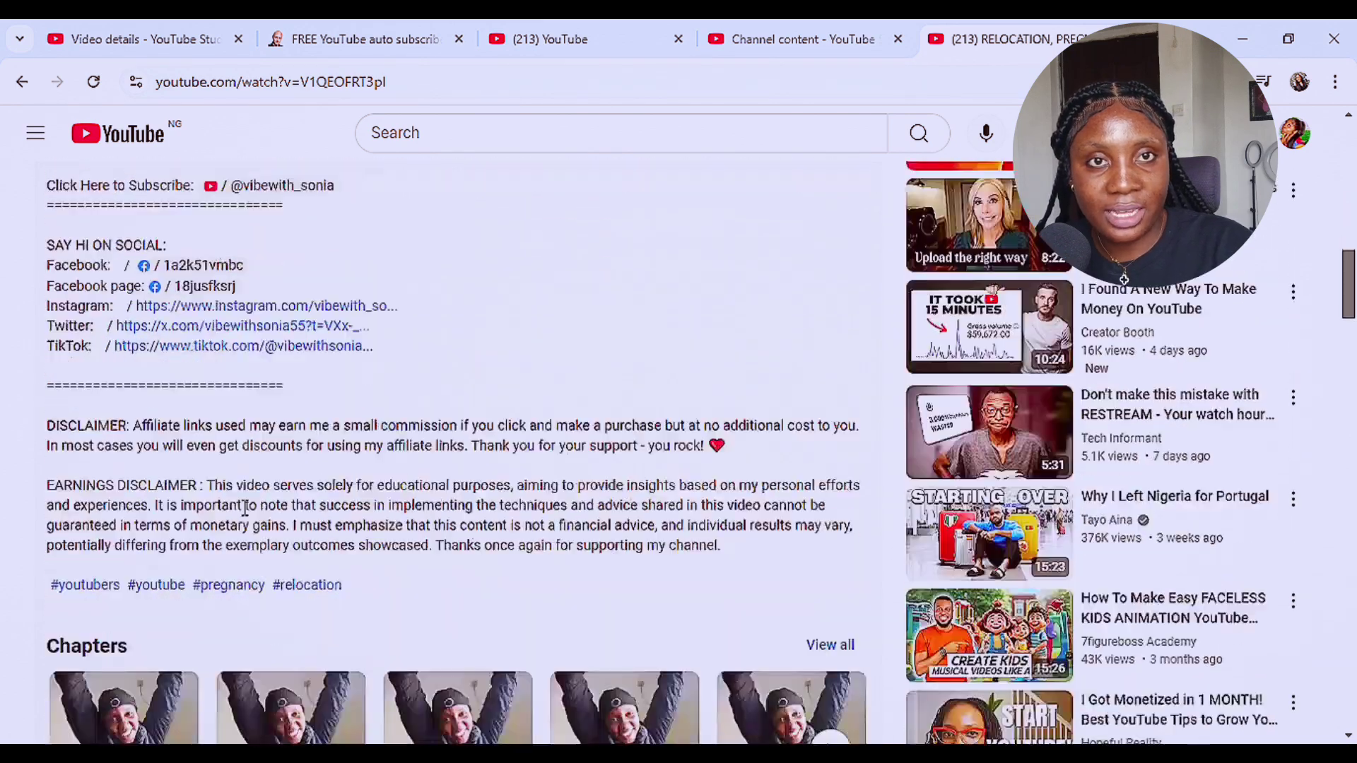
pyautogui.scroll(-4, 239, 499)
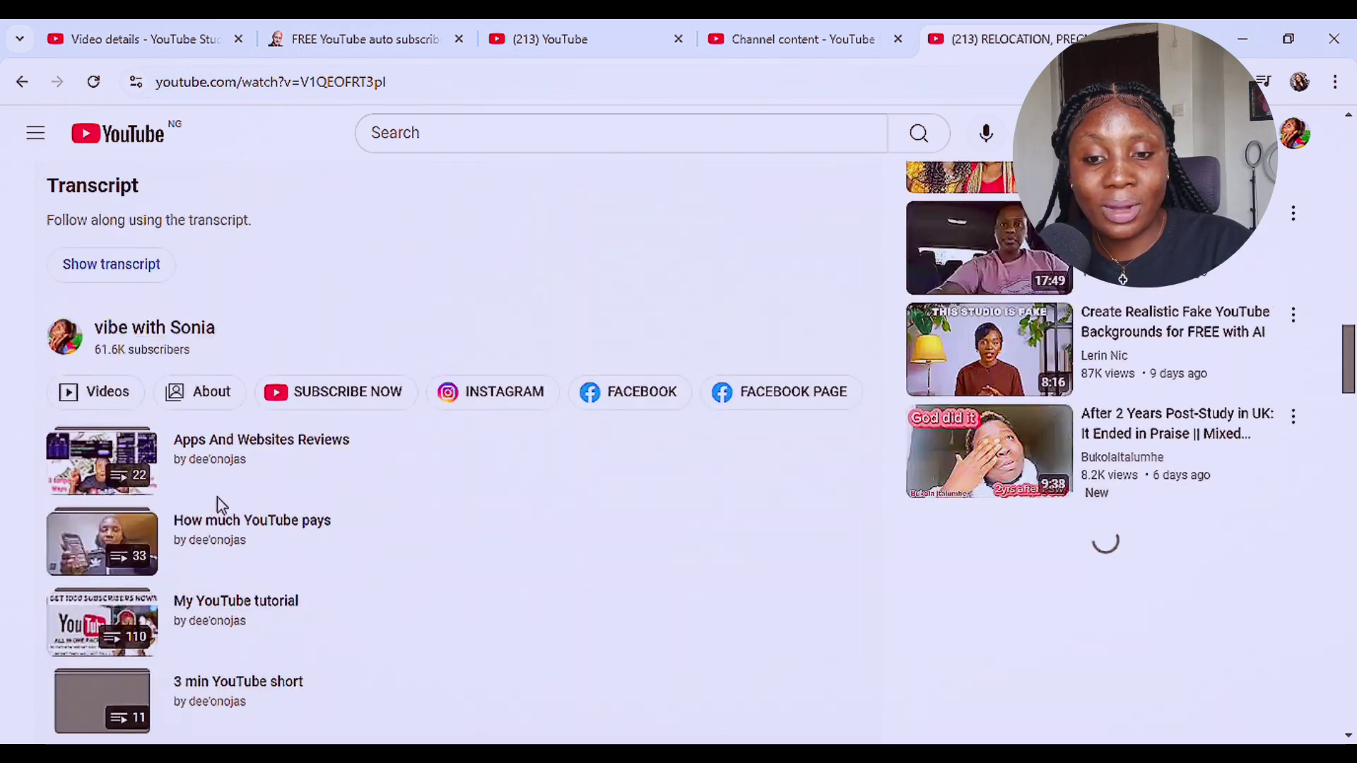